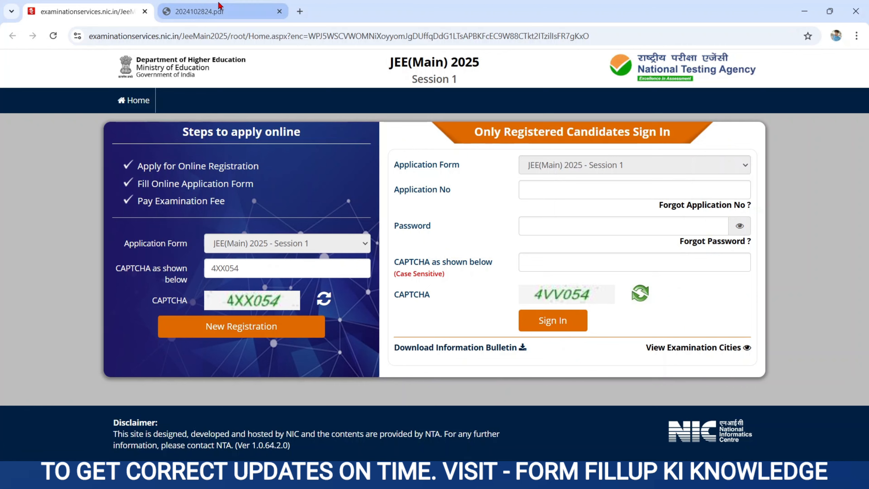
Step: Switch to the 2024102824.pdf tab to view the Information Bulletin's Important Dates
click(220, 10)
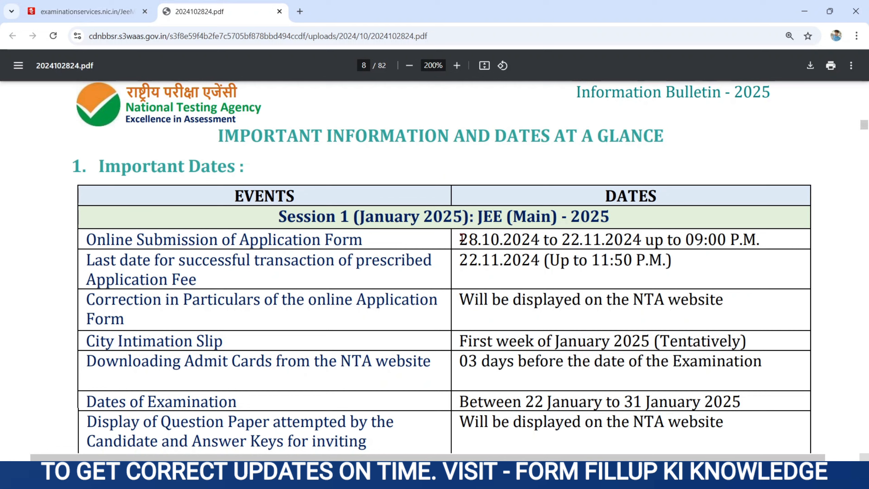
Step: Highlight the application, fee payment, exam and admit card dates, then return to the portal tab
drag(459, 239, 638, 236)
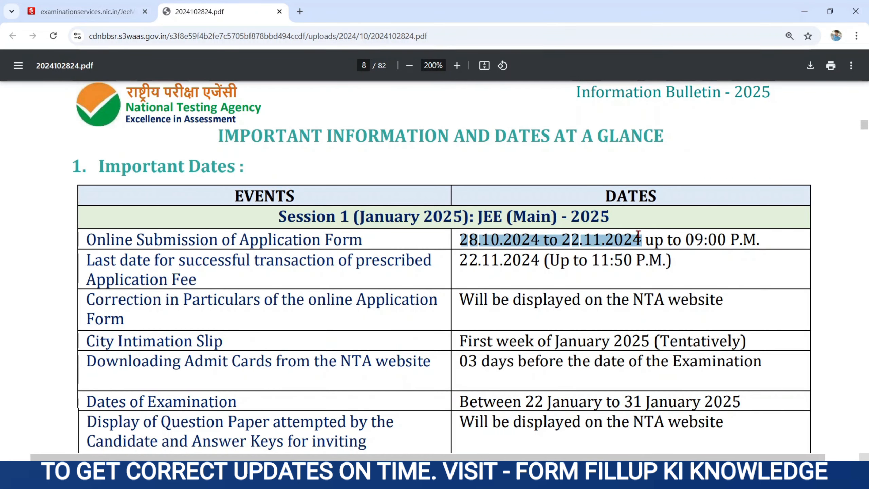
drag(457, 262, 552, 261)
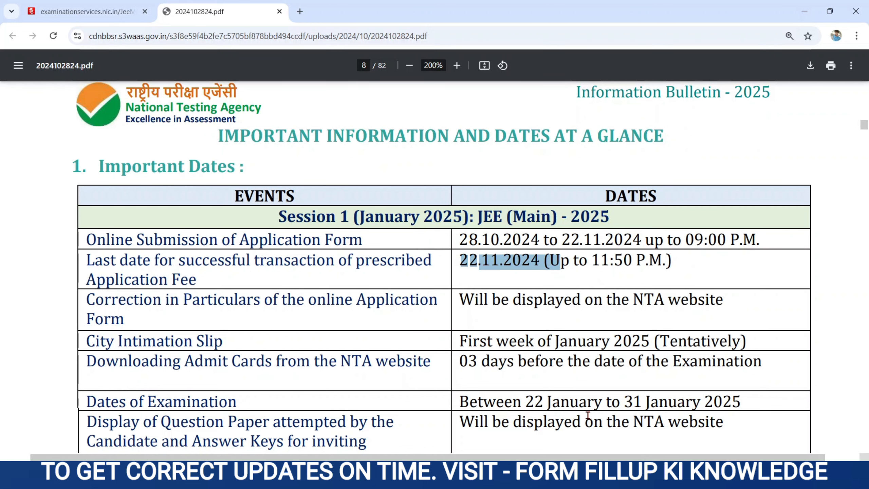
drag(455, 400, 731, 402)
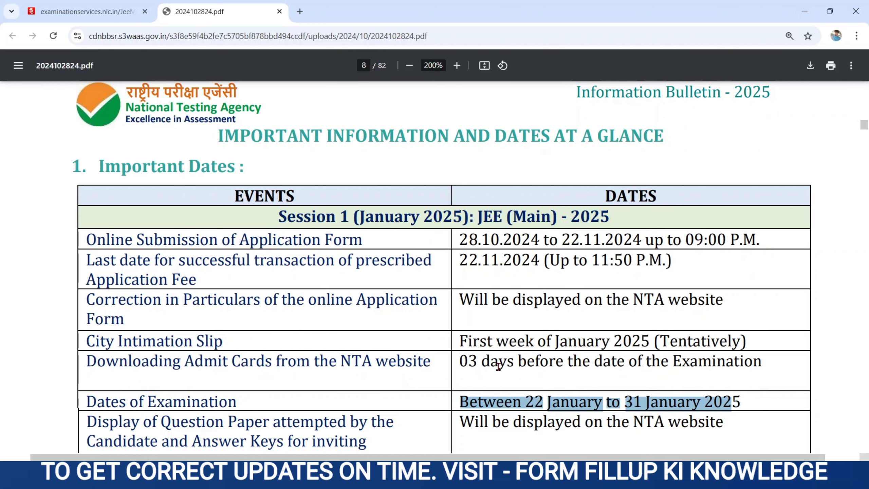
drag(462, 361, 779, 359)
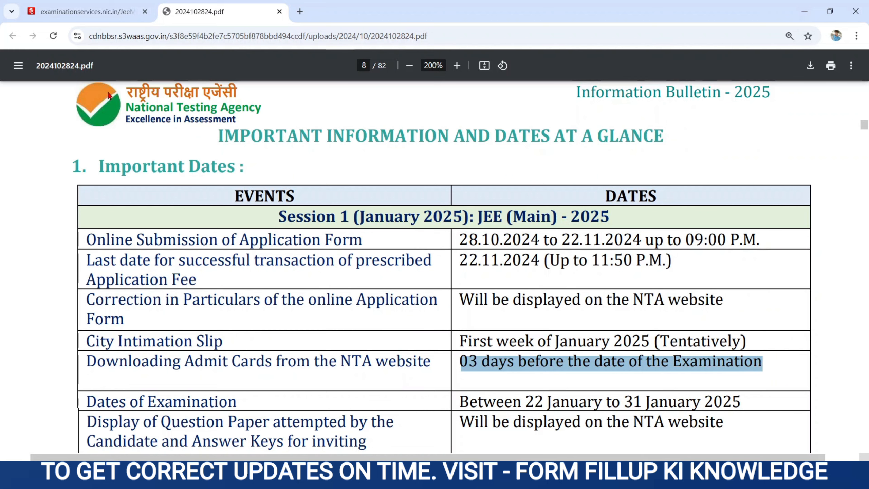
click(93, 13)
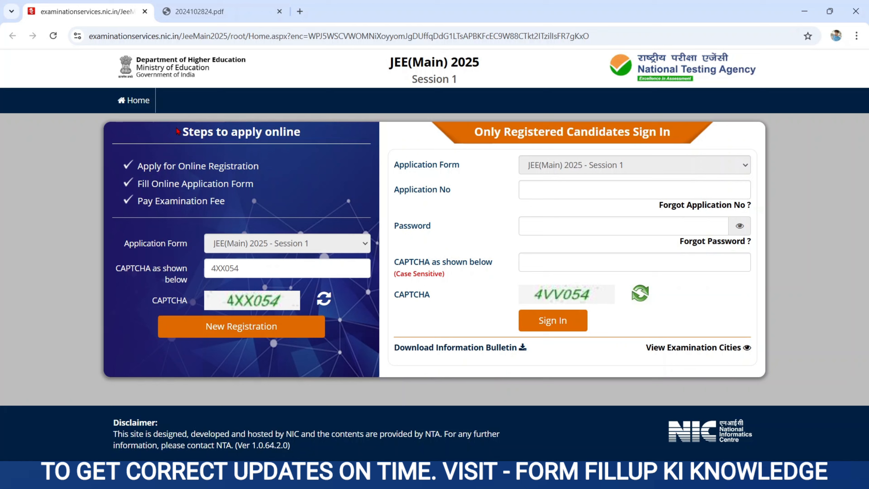
Step: Start a New Registration for JEE(Main) 2025 Session 1 from the login page
drag(177, 131, 243, 129)
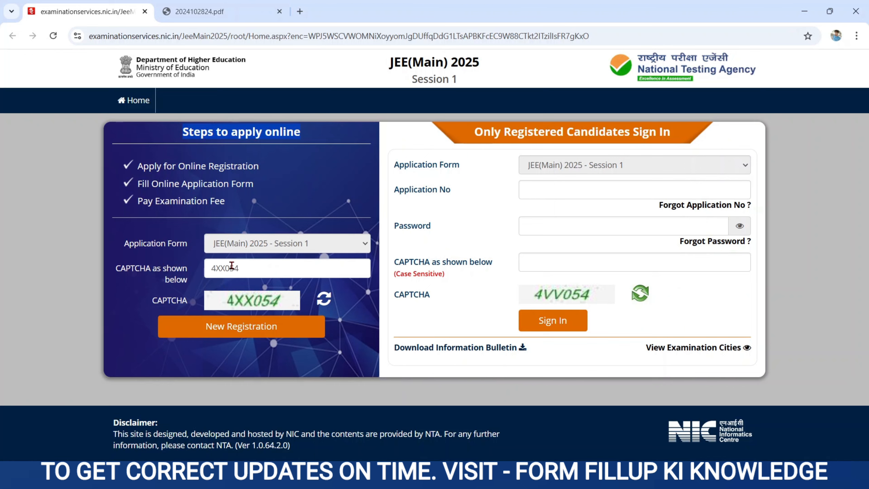
click(240, 269)
click(214, 327)
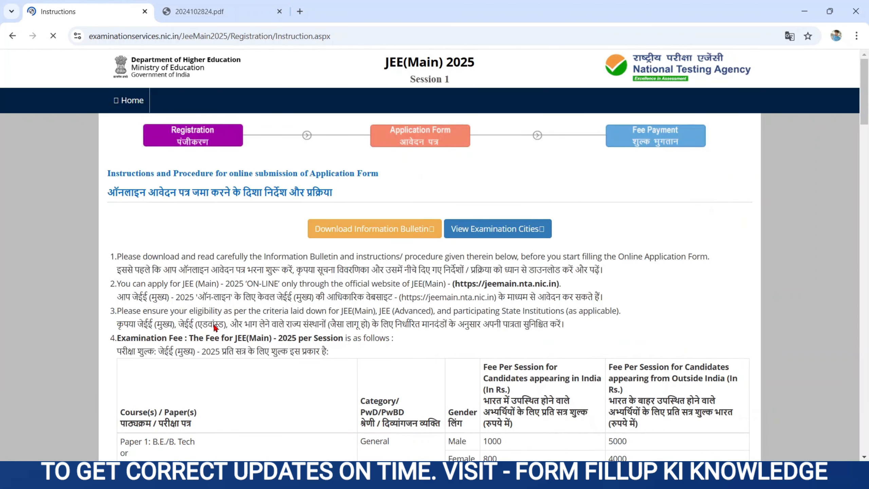
Step: Review the examination fee table, accept the consent declaration and proceed to the form
scroll(323, 321, down, 5)
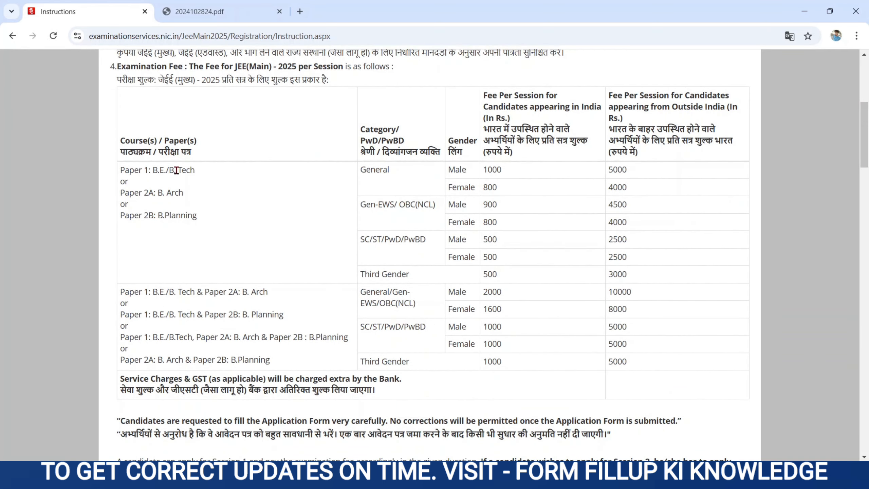
drag(121, 168, 383, 321)
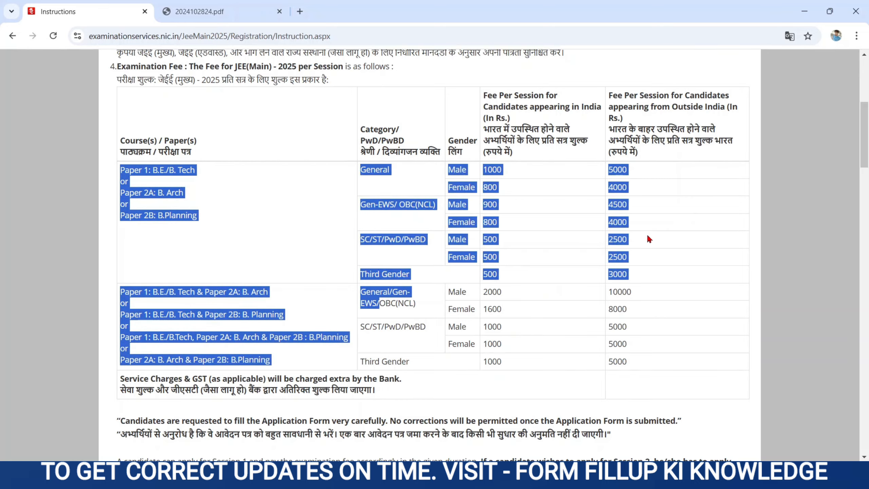
click(554, 313)
scroll(554, 313, down, 20)
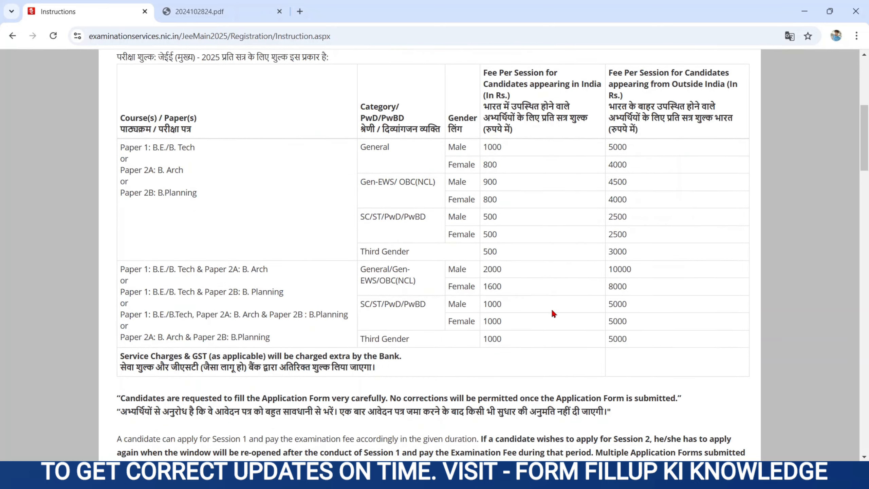
scroll(552, 310, down, 20)
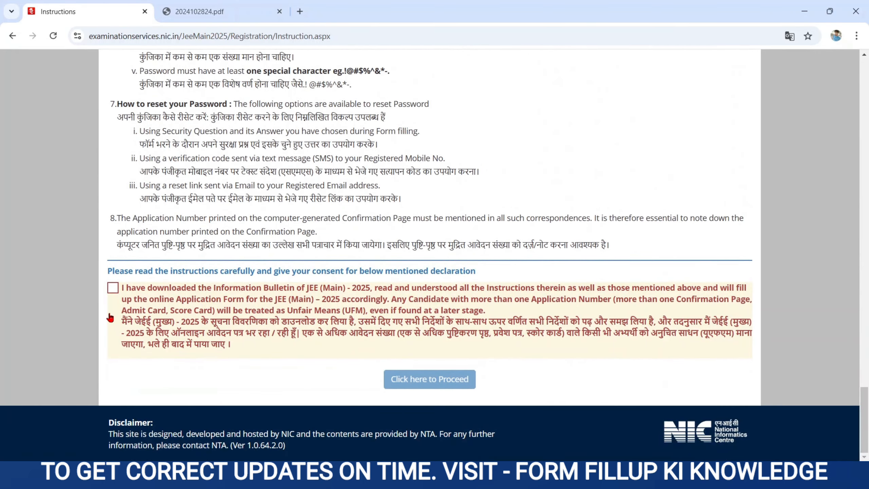
click(114, 288)
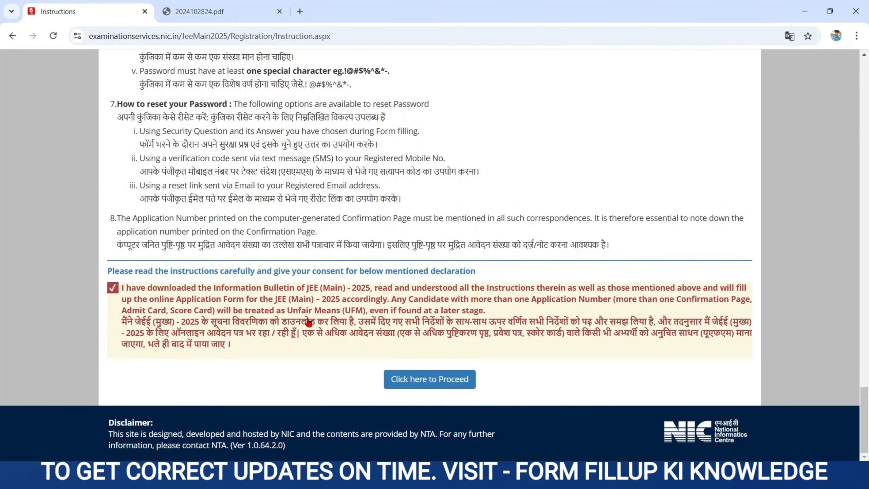
click(444, 385)
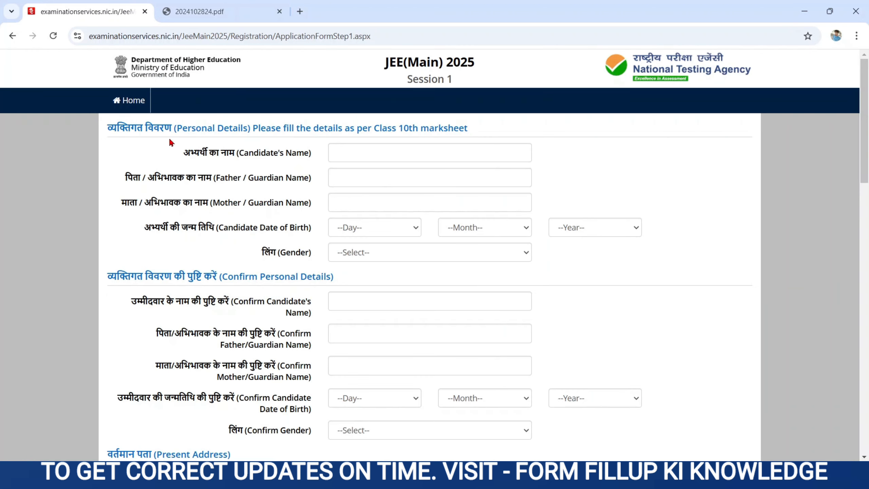
Step: Go through the Candidate's, Father / Guardian and Mother / Guardian Name fields
double_click(107, 126)
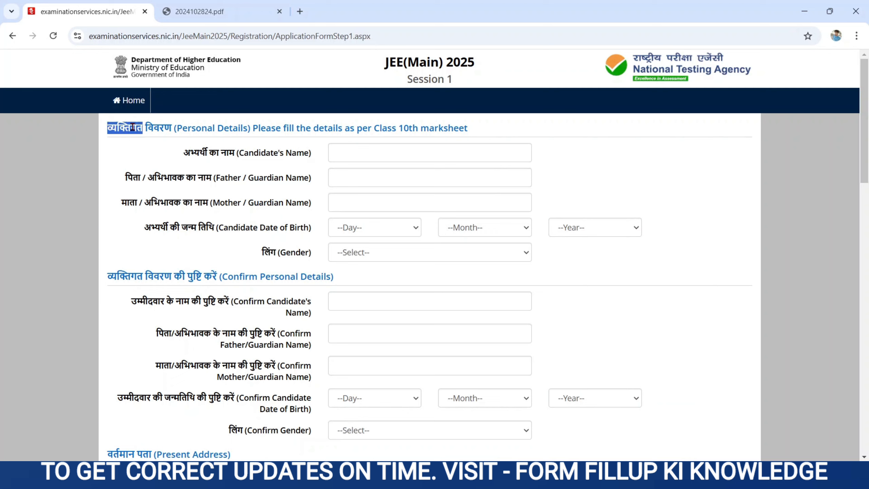
drag(184, 155, 320, 161)
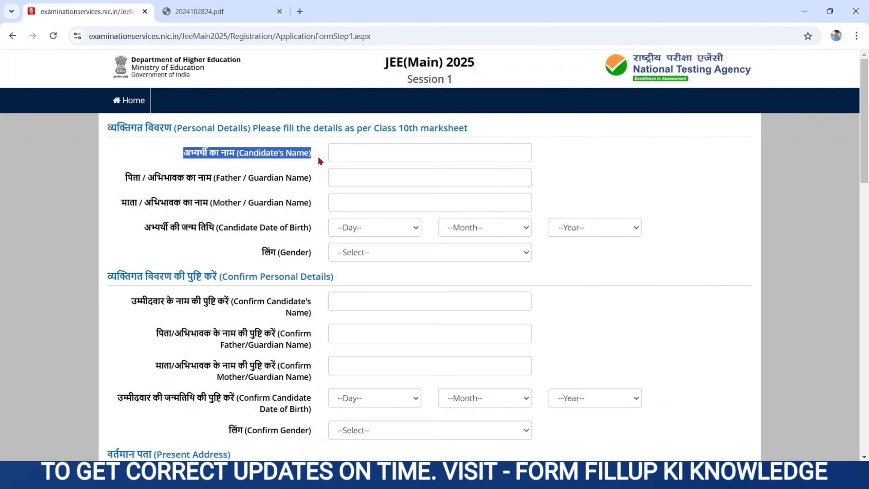
click(358, 157)
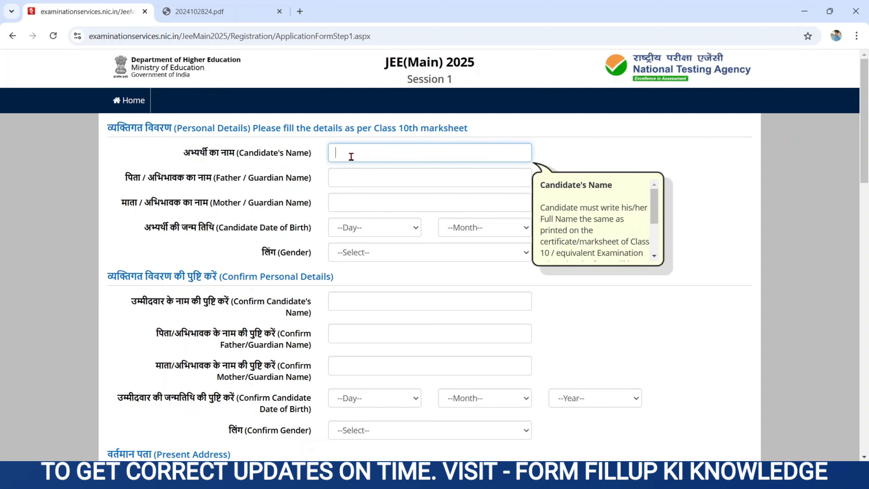
drag(121, 181, 316, 187)
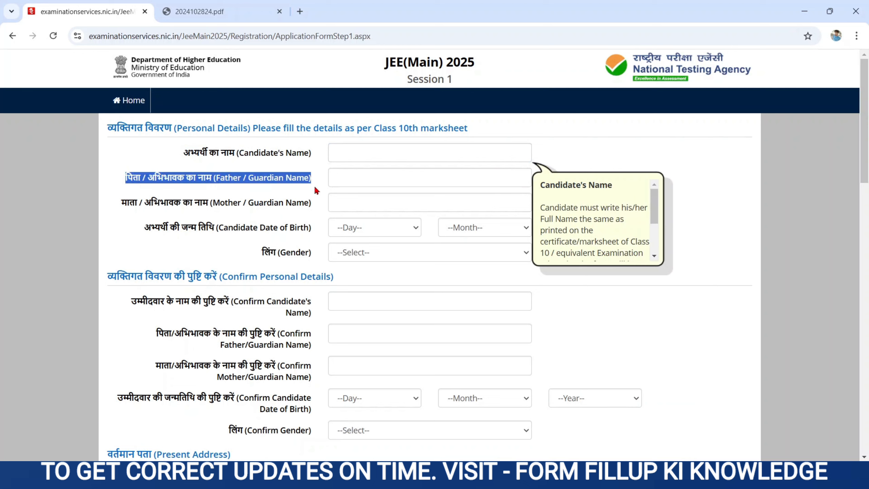
click(369, 179)
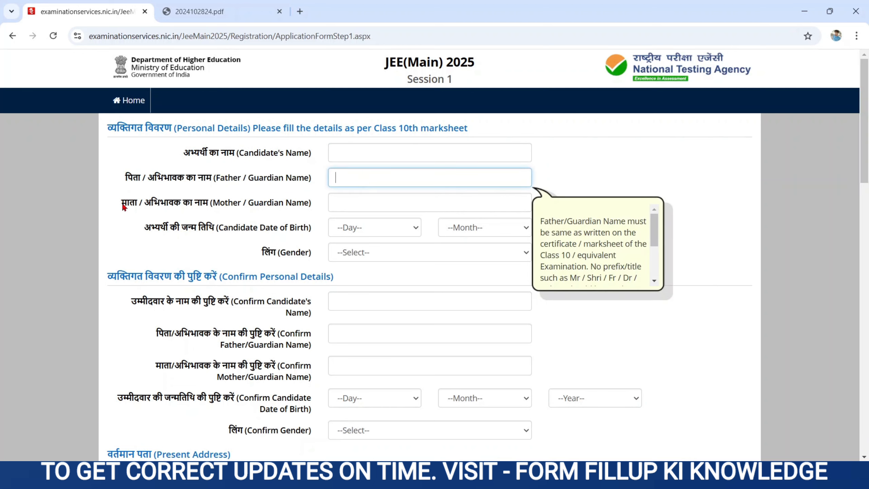
drag(122, 204, 318, 209)
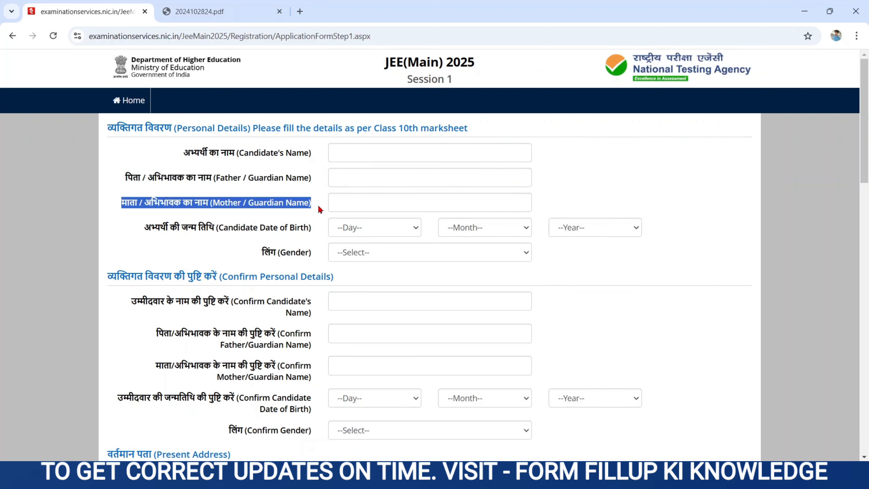
click(376, 205)
drag(149, 230, 319, 234)
Step: Set the date of birth to 02 February 2012 and the gender to Male
click(378, 235)
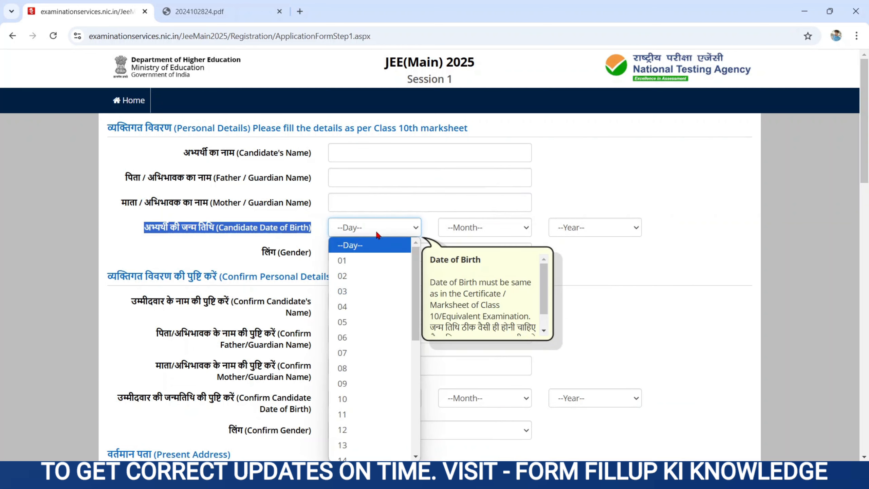
click(358, 274)
click(498, 221)
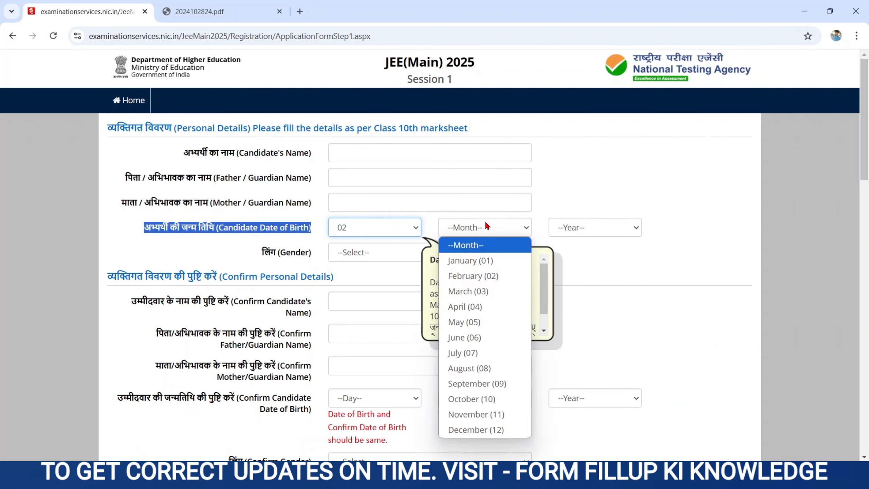
click(507, 274)
click(611, 236)
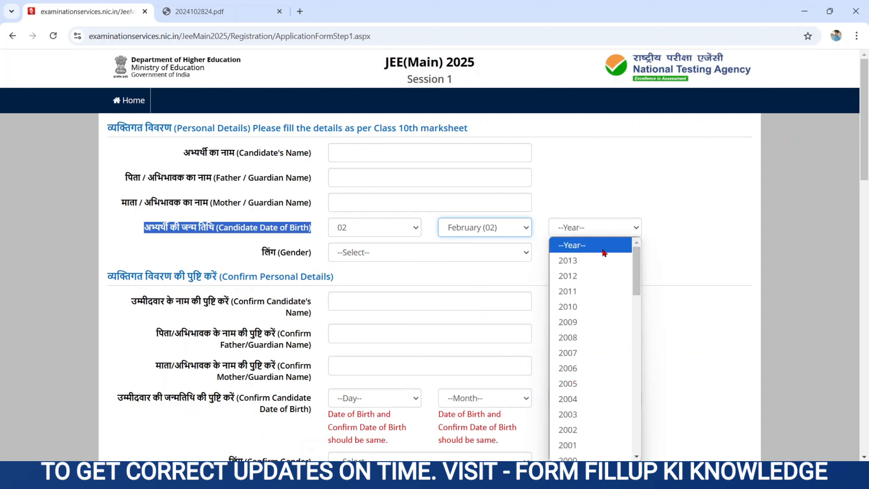
click(588, 275)
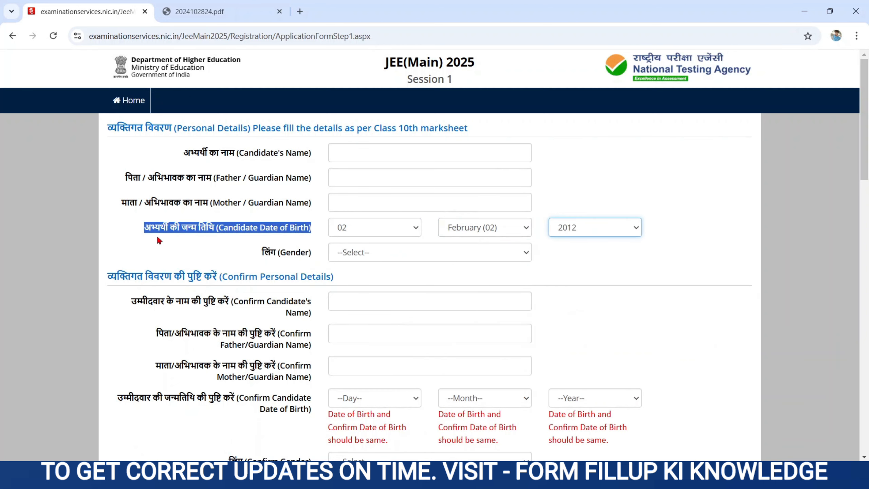
click(331, 257)
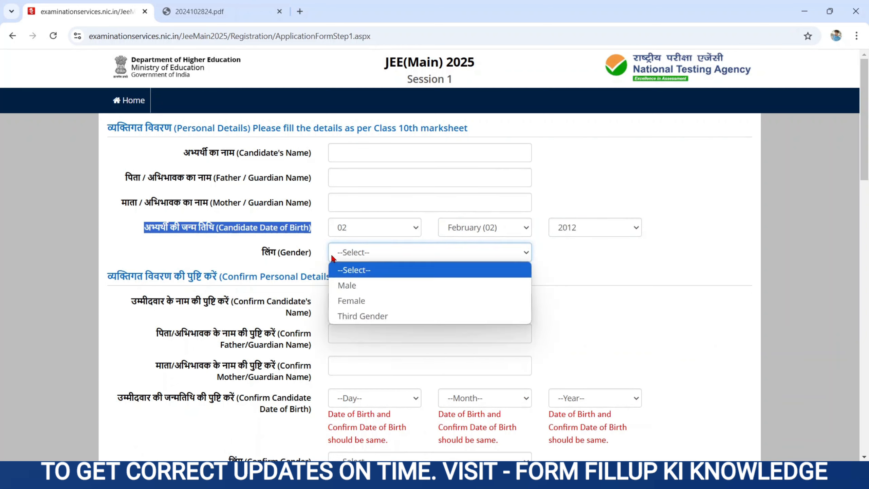
click(343, 287)
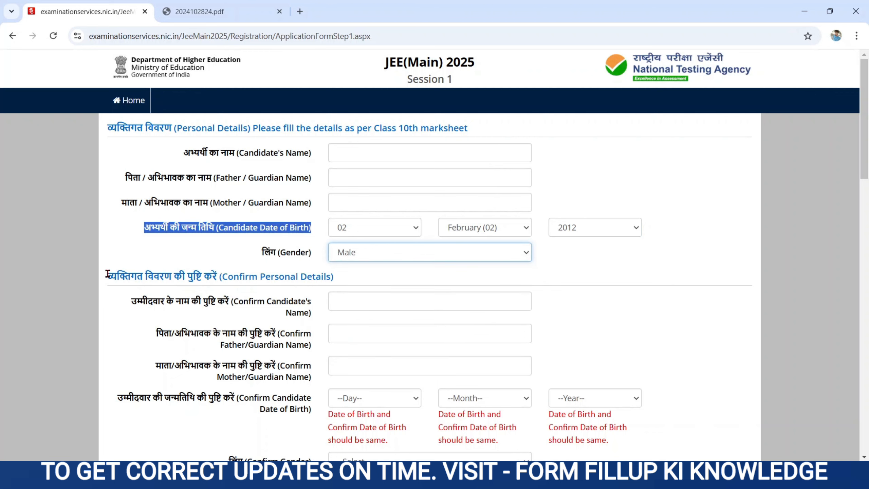
drag(107, 274, 260, 282)
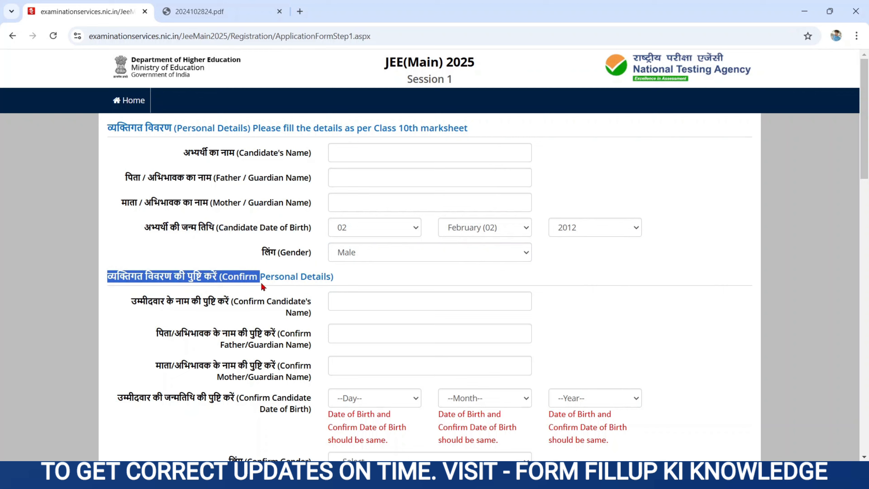
drag(132, 302, 209, 315)
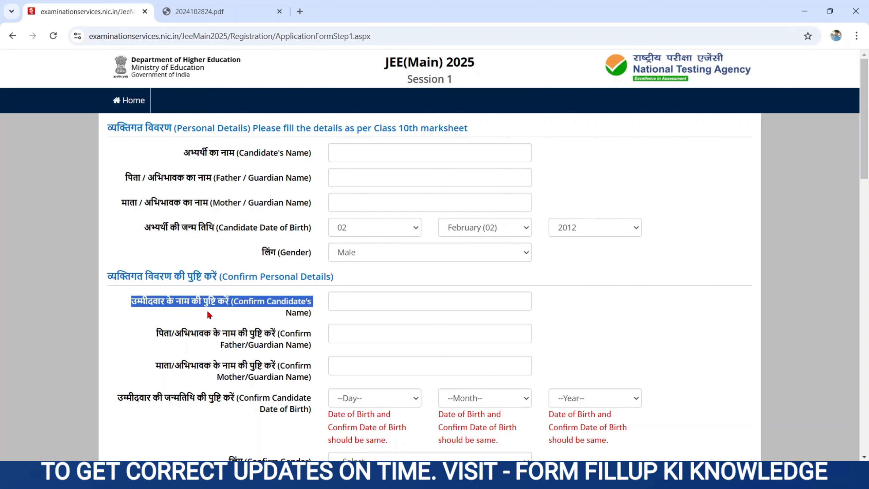
click(377, 310)
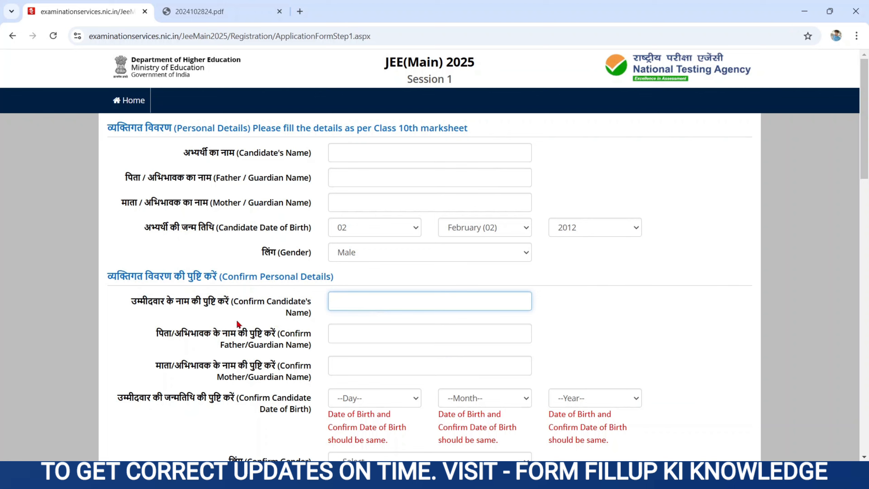
drag(158, 335, 296, 347)
click(348, 340)
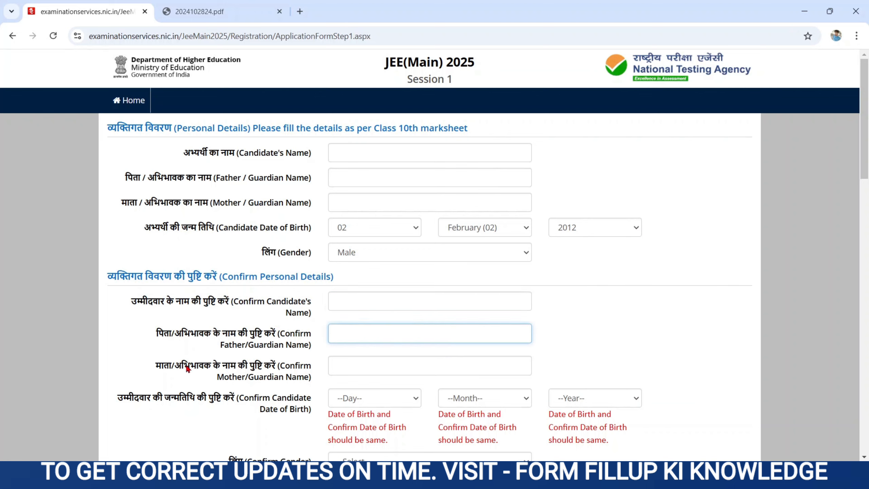
drag(160, 364, 297, 384)
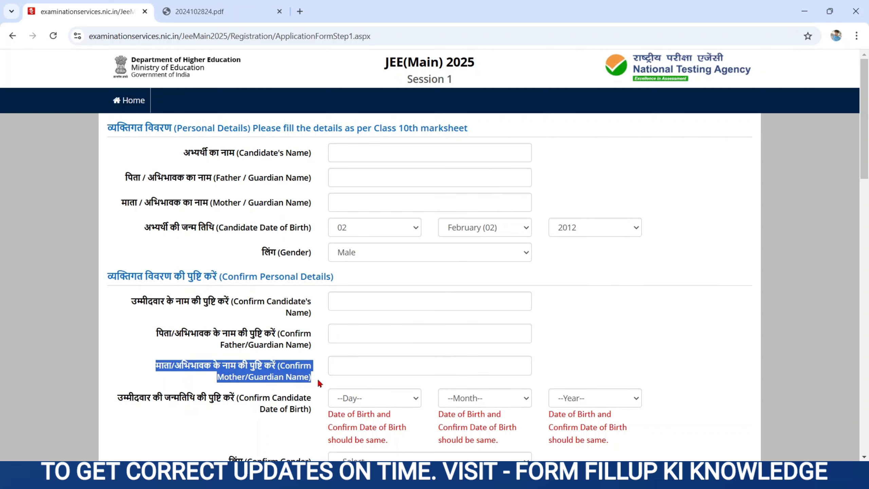
click(351, 372)
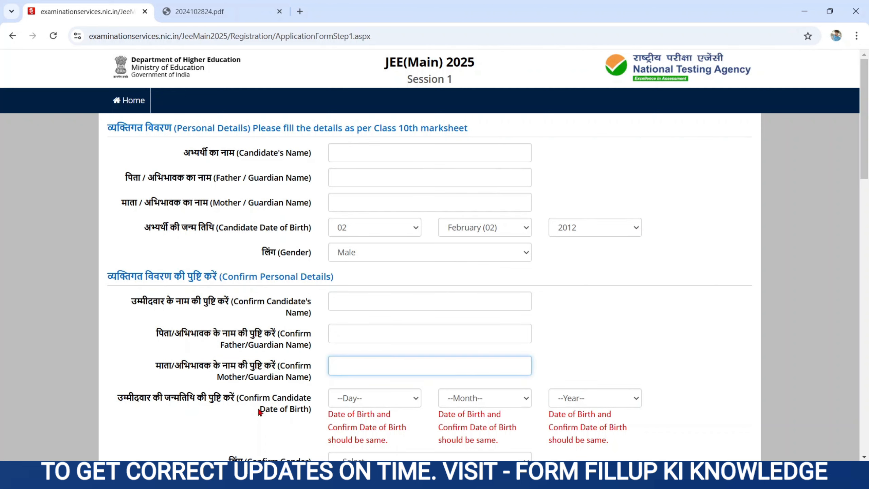
click(237, 421)
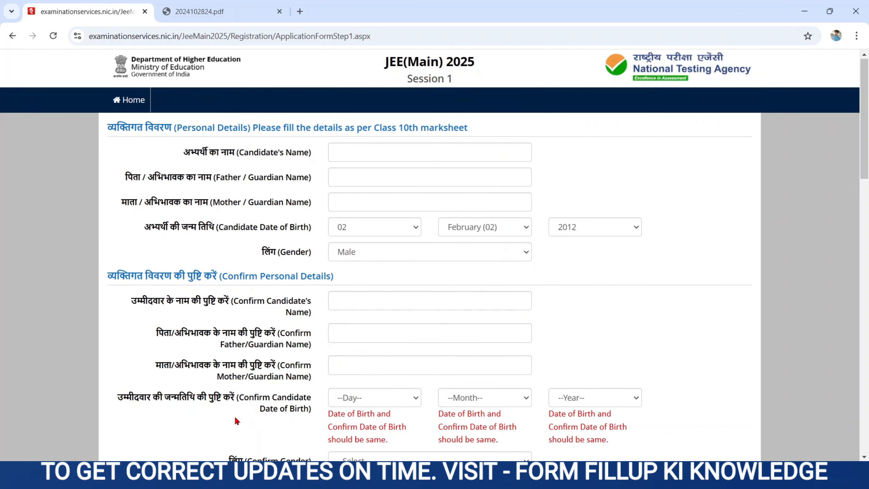
scroll(237, 421, down, 5)
scroll(237, 420, down, 1)
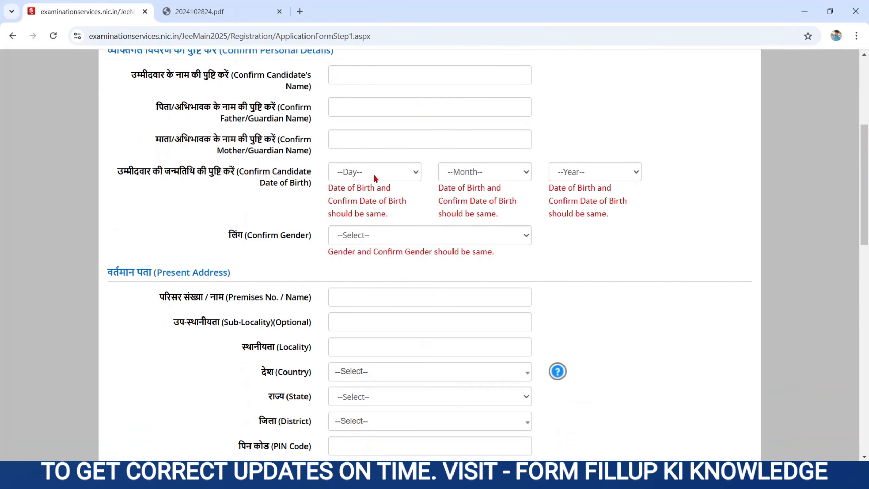
drag(127, 174, 297, 176)
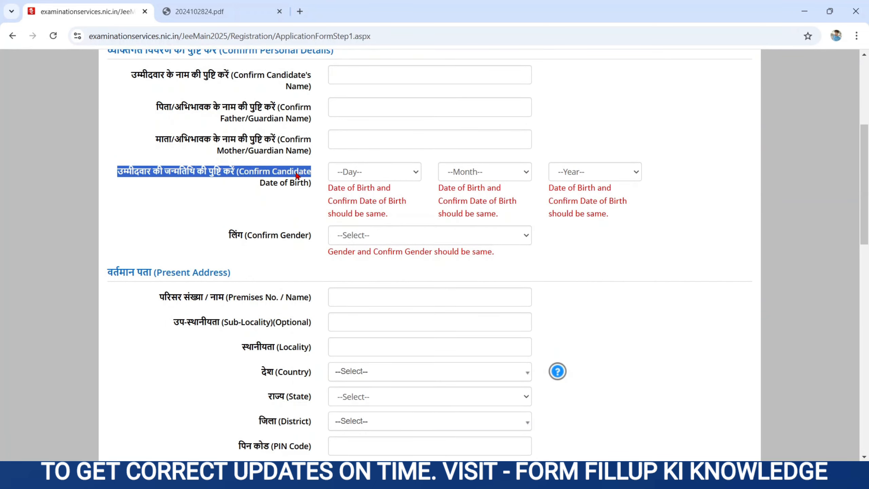
drag(230, 235, 319, 240)
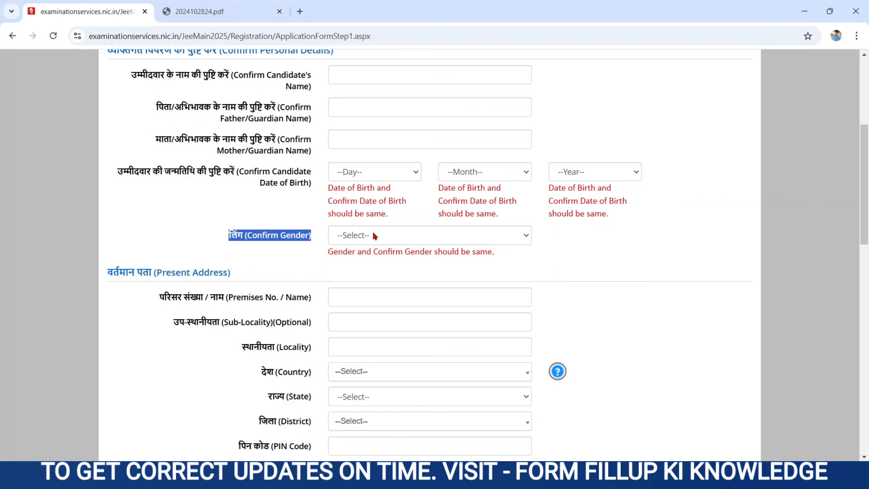
click(310, 265)
scroll(305, 267, down, 3)
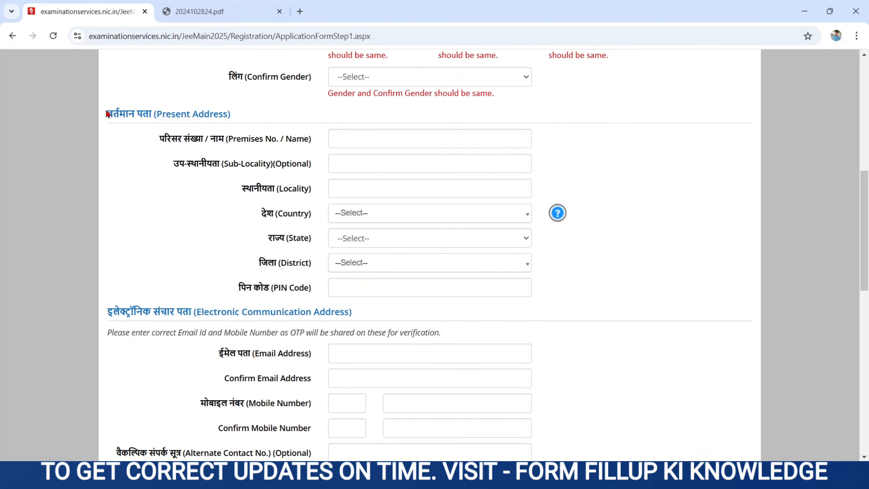
Step: Go through the Premises No. / Name, Sub-Locality and Locality fields of the Present Address
drag(107, 114, 238, 109)
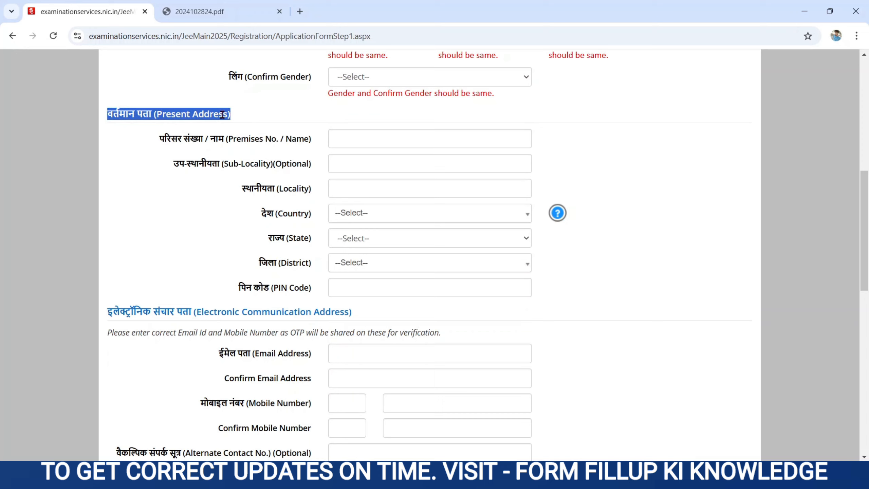
drag(158, 138, 325, 138)
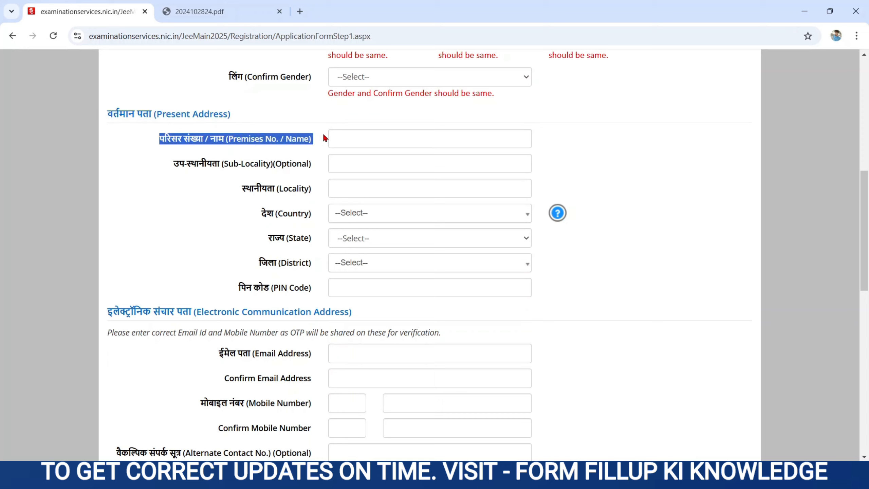
click(373, 136)
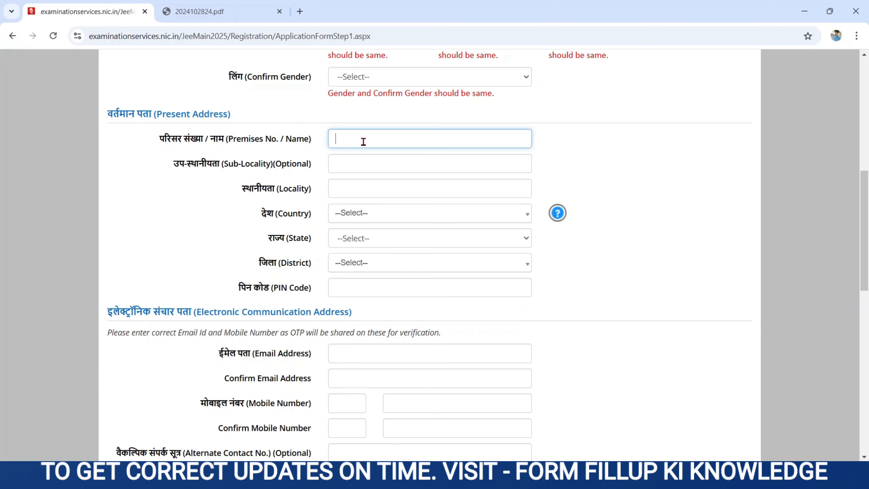
drag(173, 165, 309, 164)
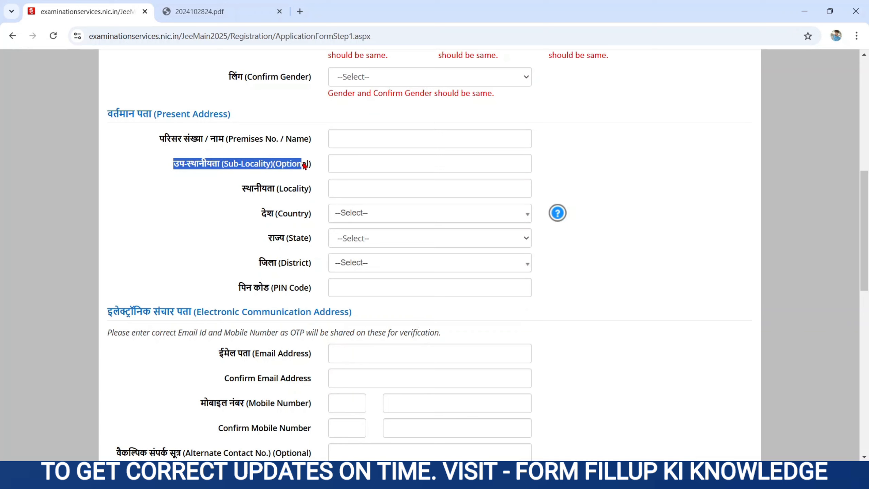
click(358, 159)
drag(241, 190, 357, 188)
click(375, 192)
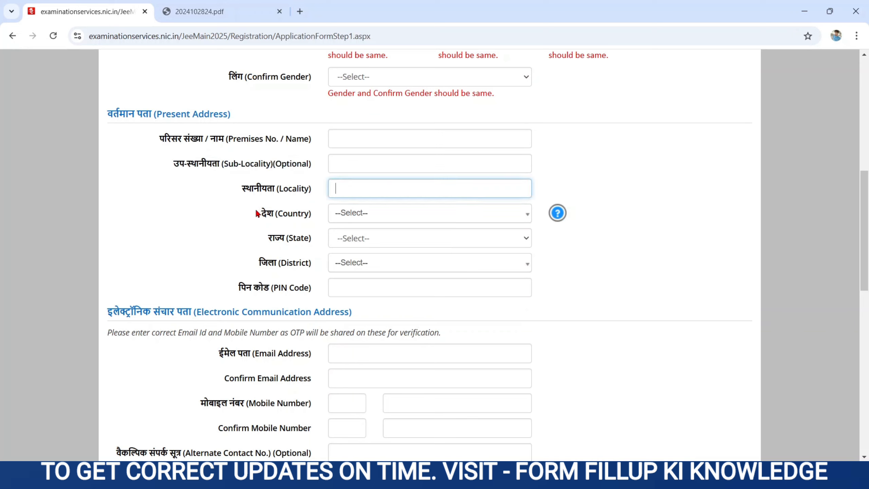
Step: Choose India, BIHAR and EAST CHAMPARAN as the country, state and district
drag(259, 214, 319, 213)
click(389, 215)
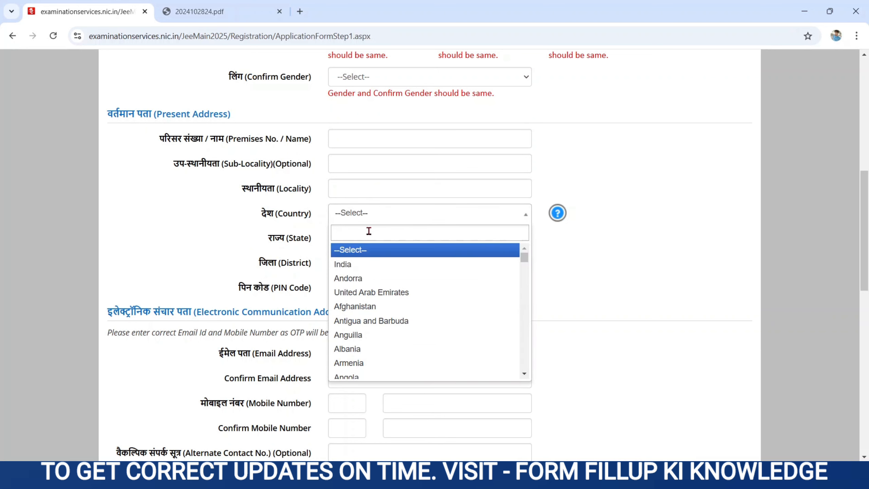
click(346, 264)
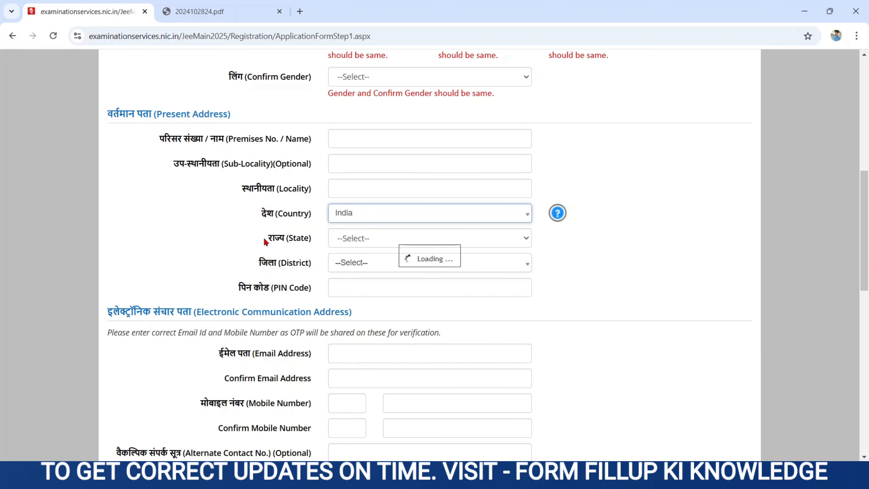
drag(266, 197, 310, 194)
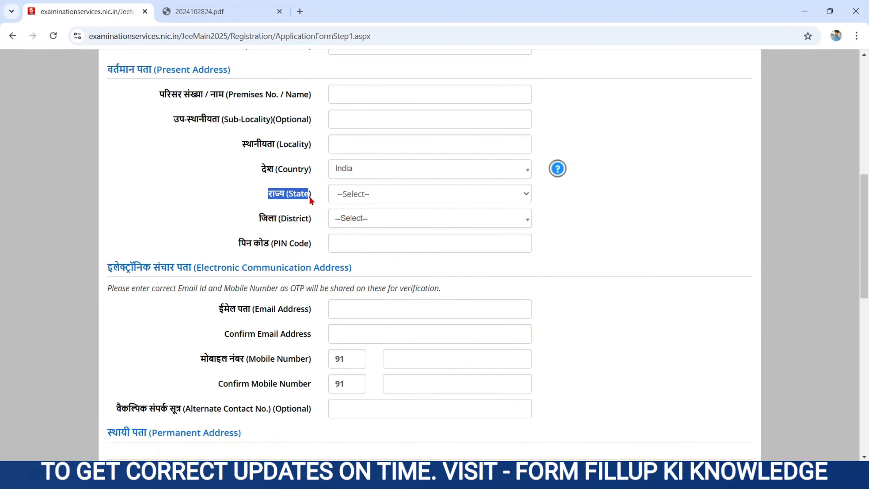
click(361, 195)
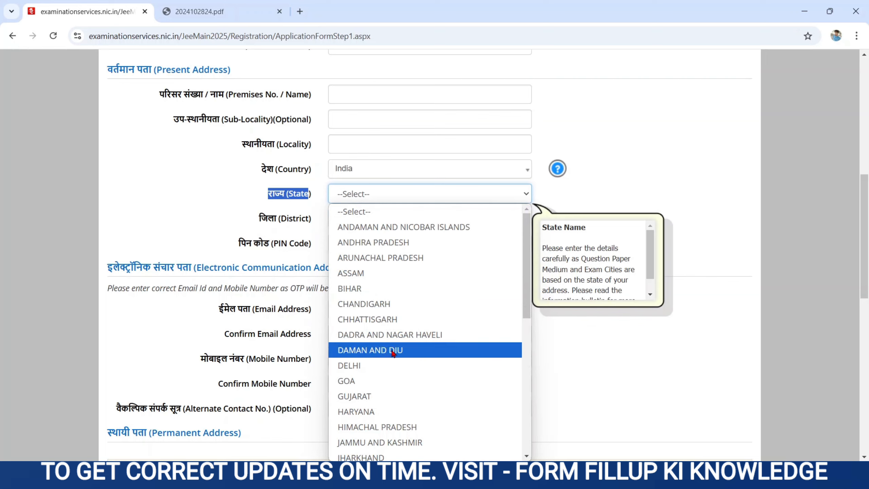
click(366, 290)
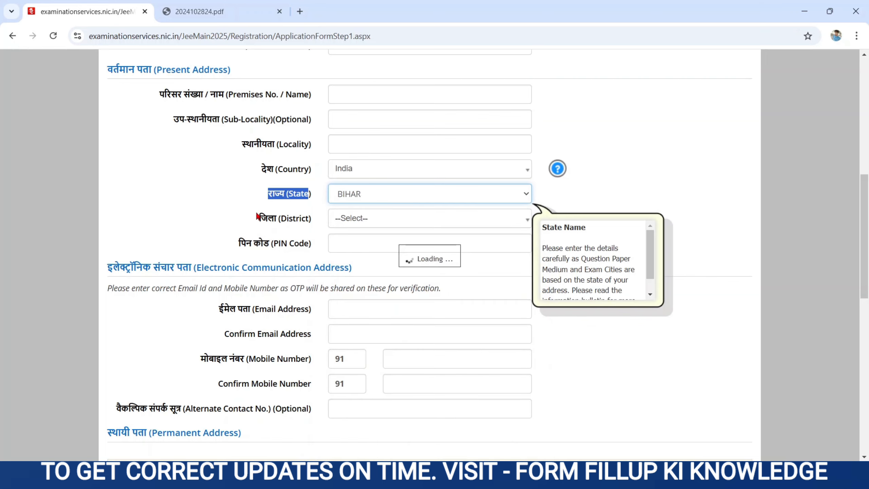
drag(262, 218, 322, 218)
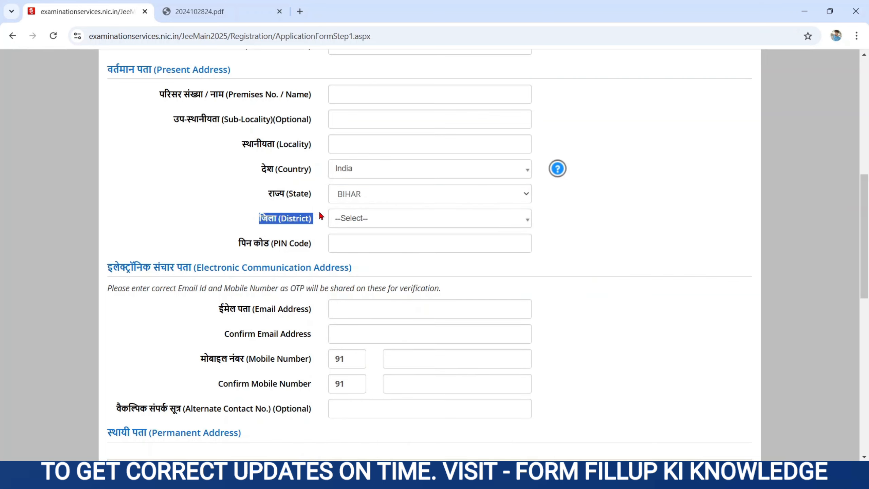
click(367, 214)
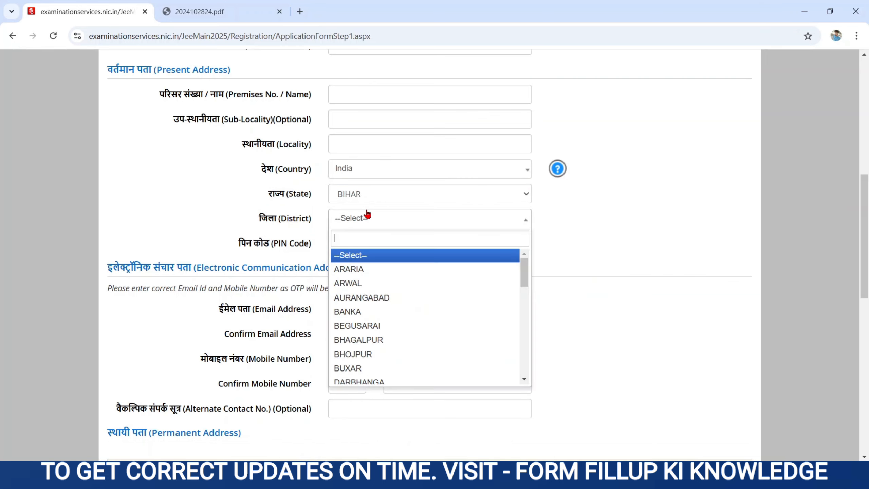
click(523, 332)
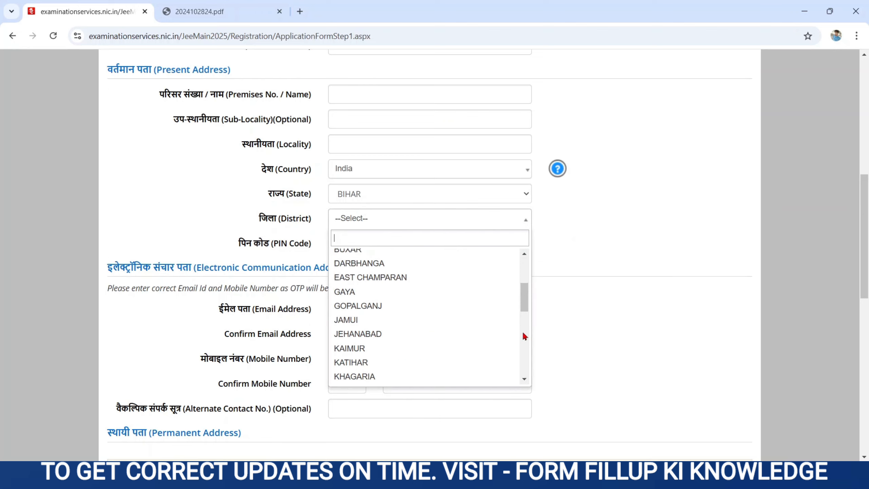
click(411, 278)
drag(242, 243, 344, 243)
click(359, 244)
click(151, 241)
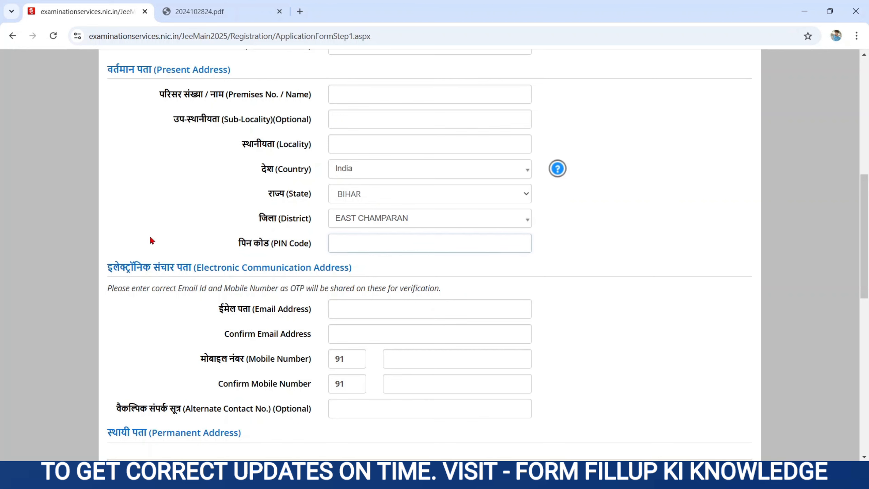
scroll(151, 240, down, 5)
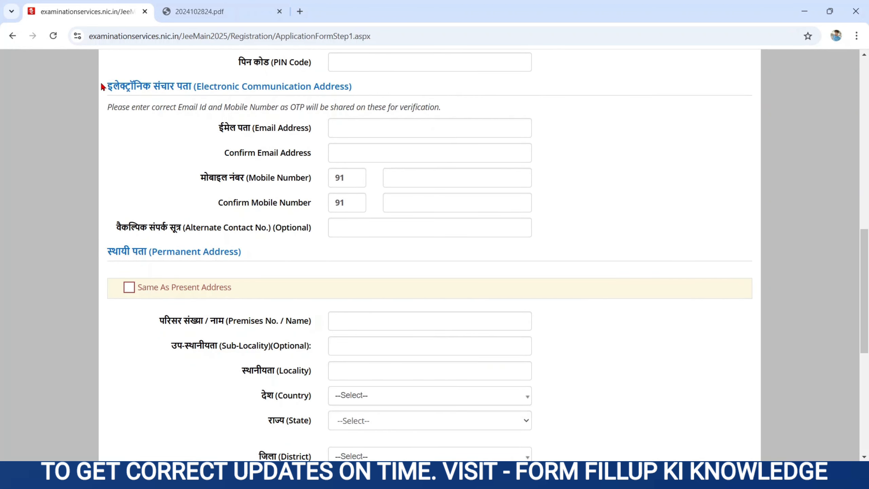
drag(101, 86, 348, 123)
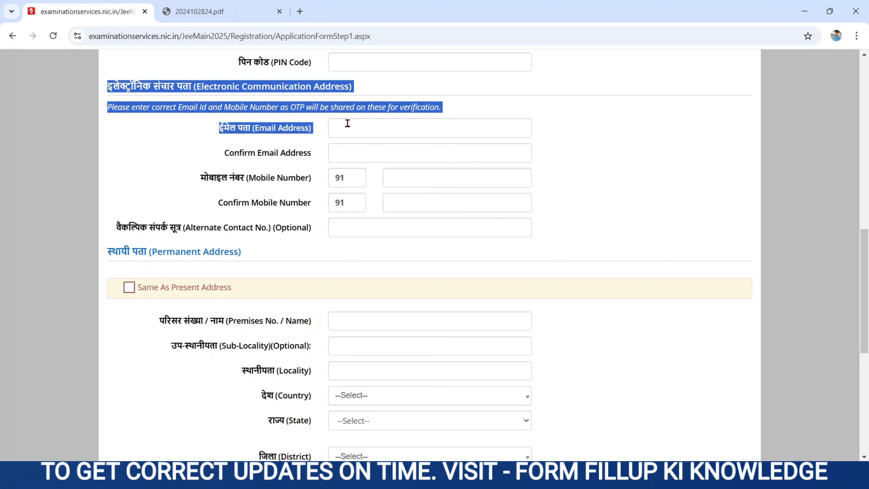
click(375, 121)
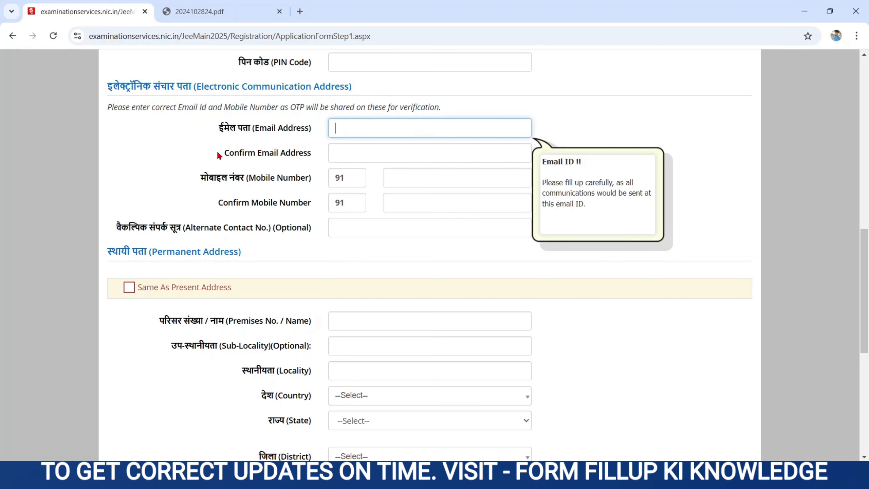
drag(223, 154, 350, 157)
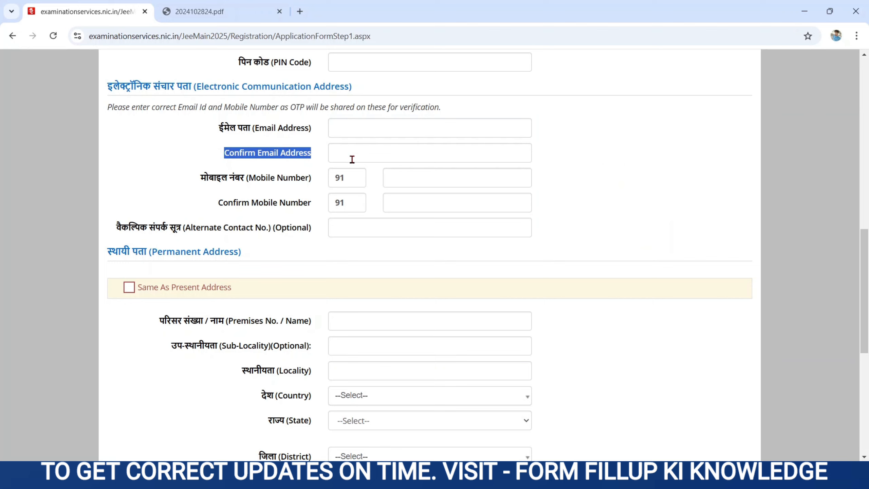
click(385, 153)
drag(204, 180, 305, 183)
click(383, 177)
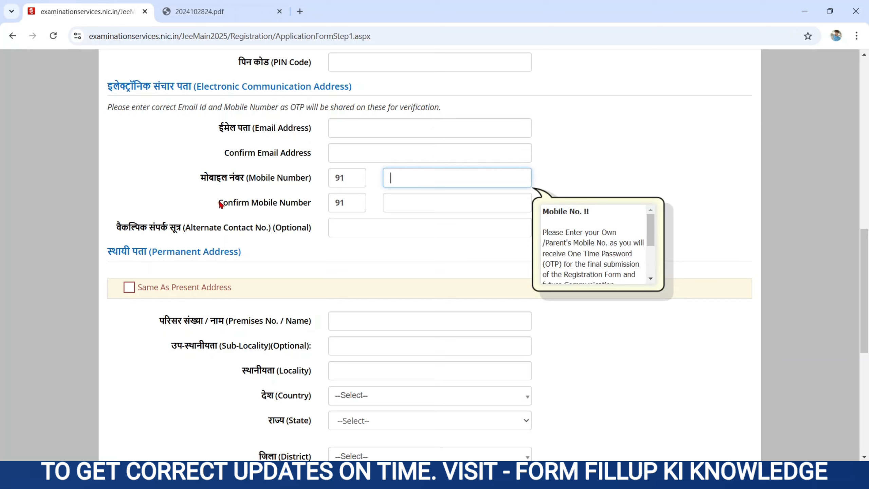
drag(221, 204, 315, 202)
click(431, 194)
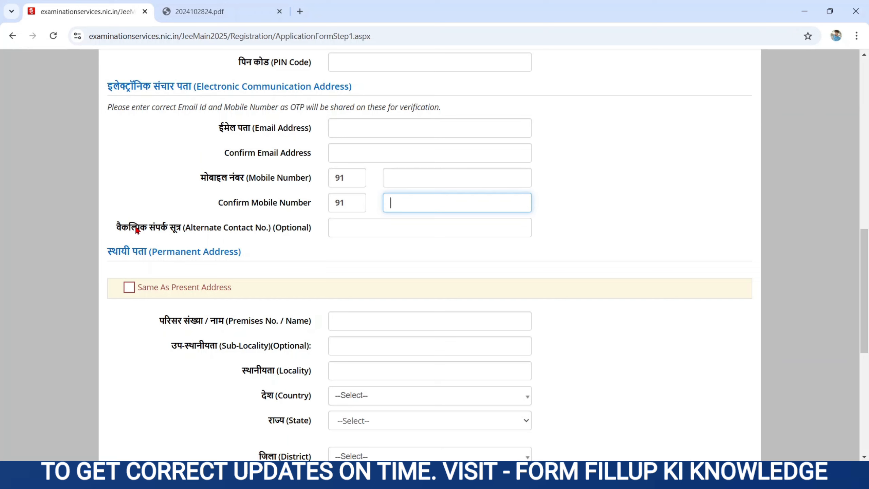
drag(109, 229, 332, 238)
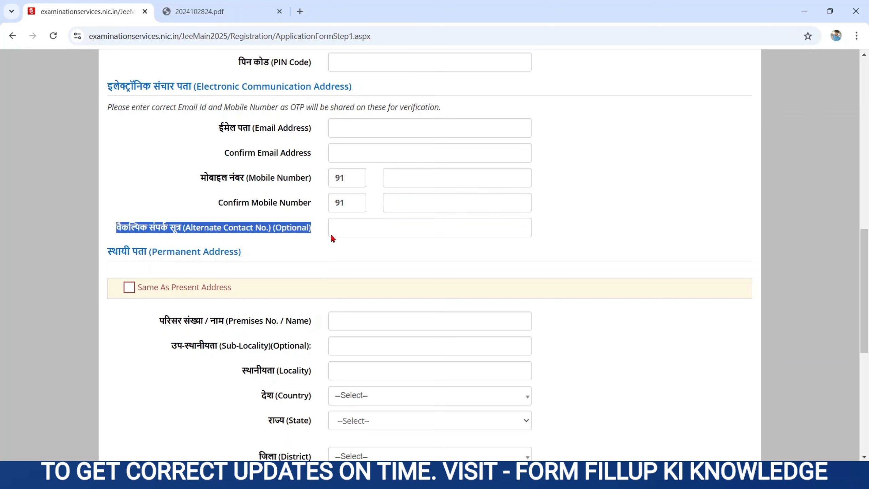
click(399, 230)
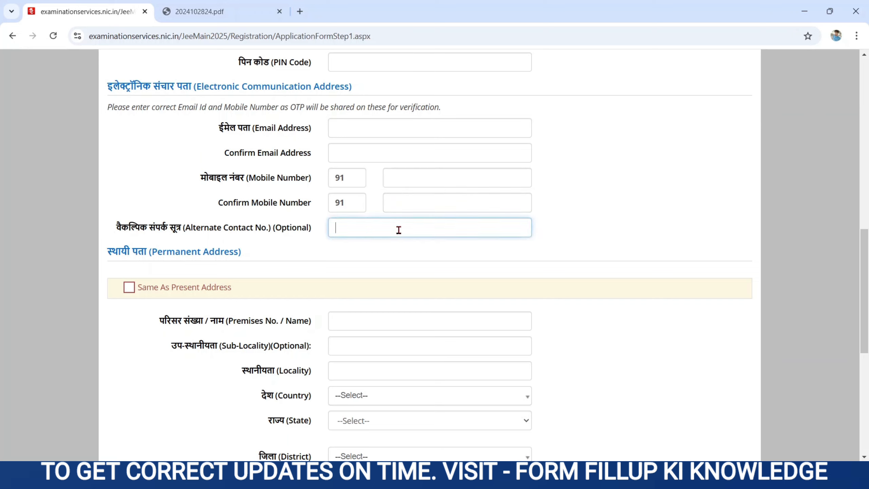
click(336, 253)
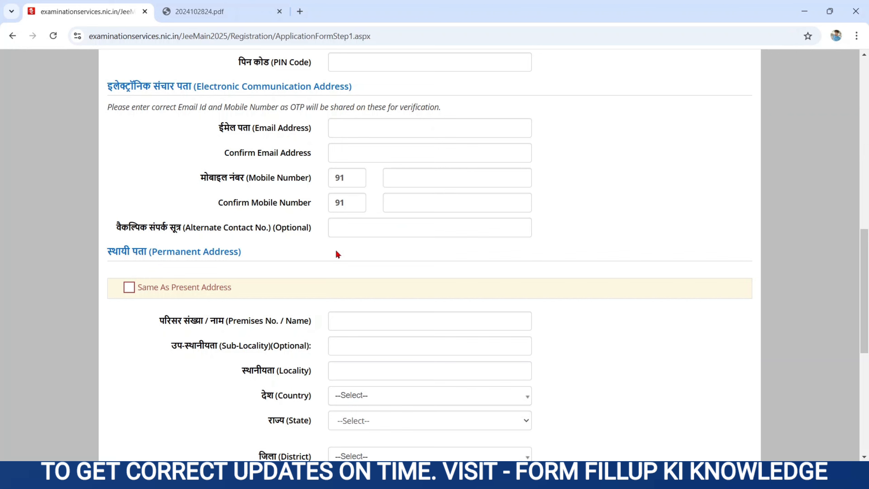
scroll(337, 253, down, 1)
scroll(337, 253, down, 3)
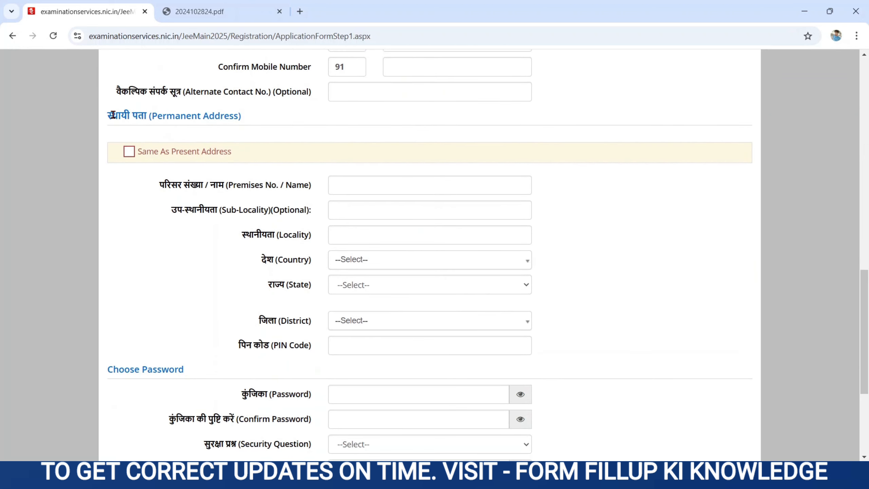
drag(107, 115, 250, 129)
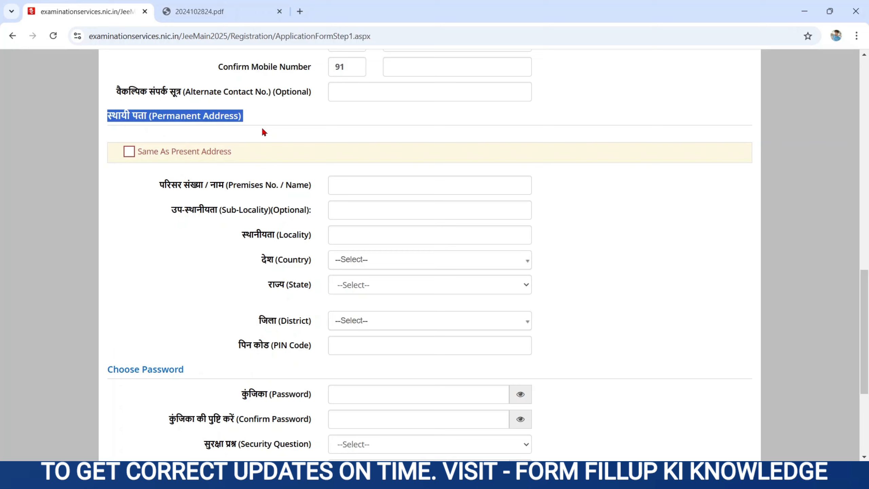
click(154, 188)
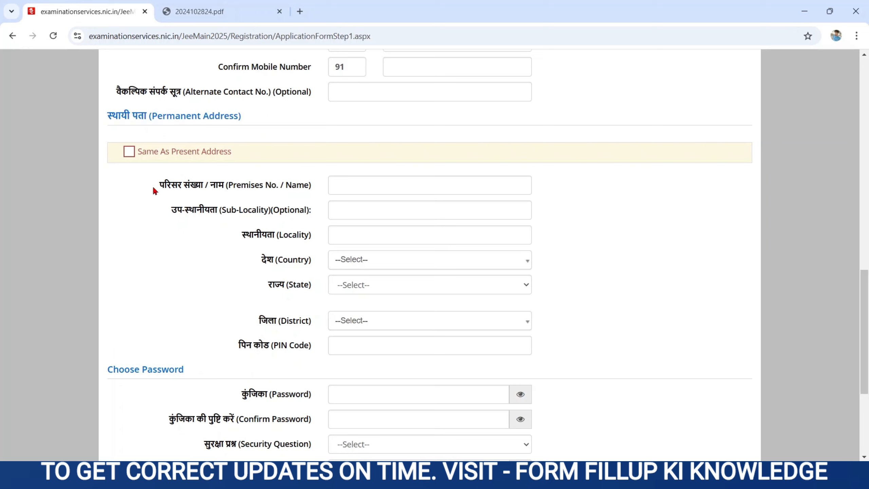
click(129, 153)
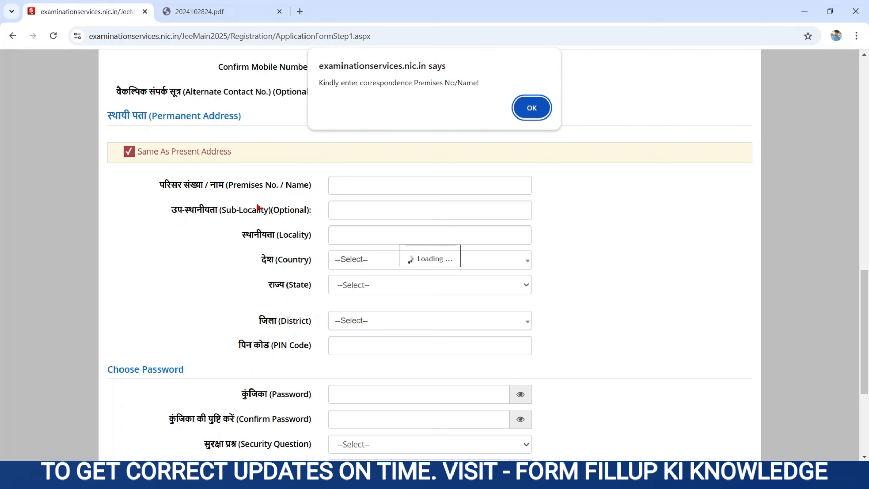
key(Return)
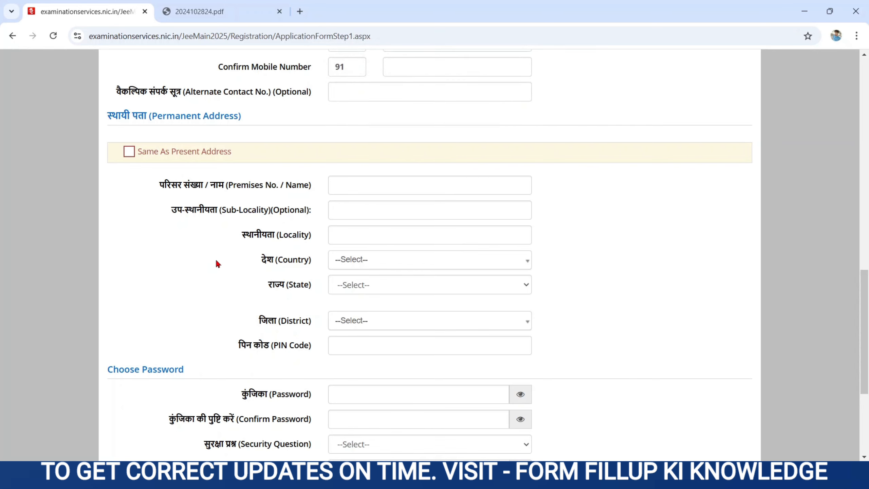
scroll(190, 283, down, 5)
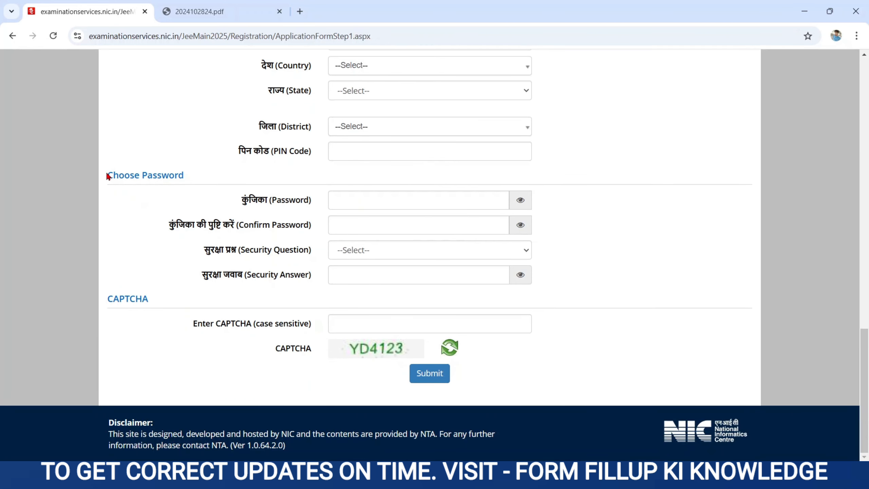
Step: Enter the account password and confirm it, following the password rules
drag(107, 174, 320, 205)
click(375, 199)
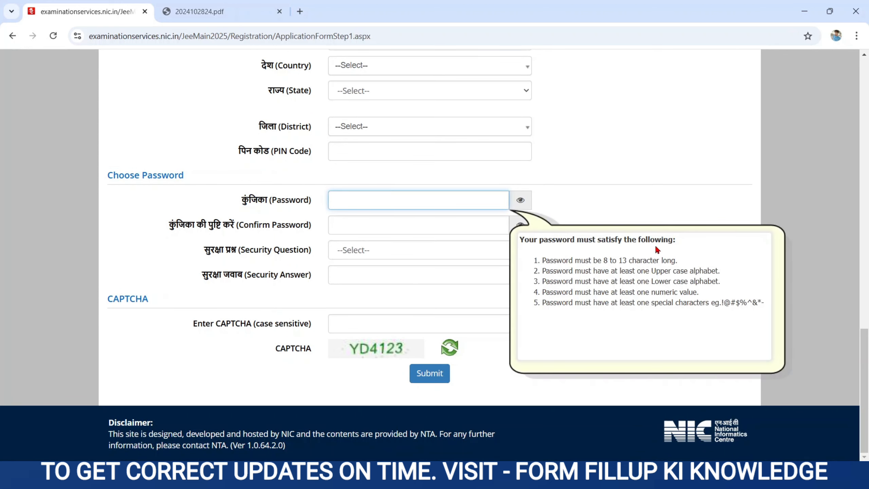
drag(582, 259, 741, 312)
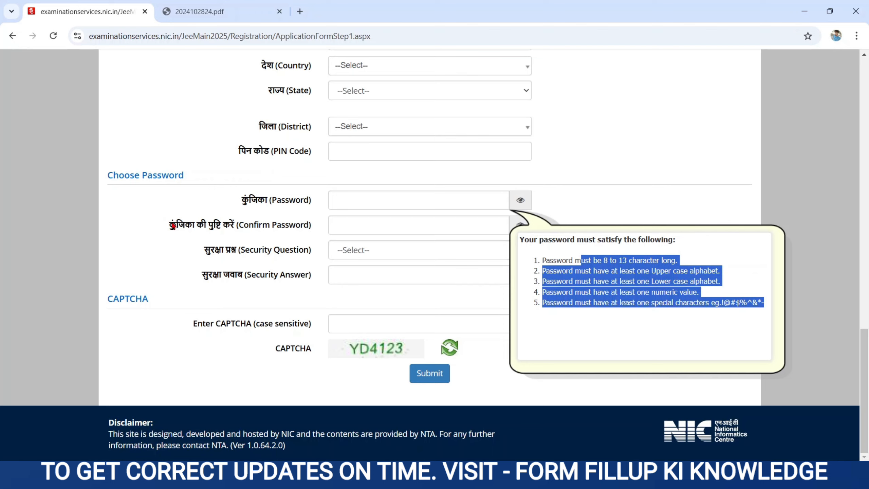
drag(173, 226, 327, 229)
click(367, 226)
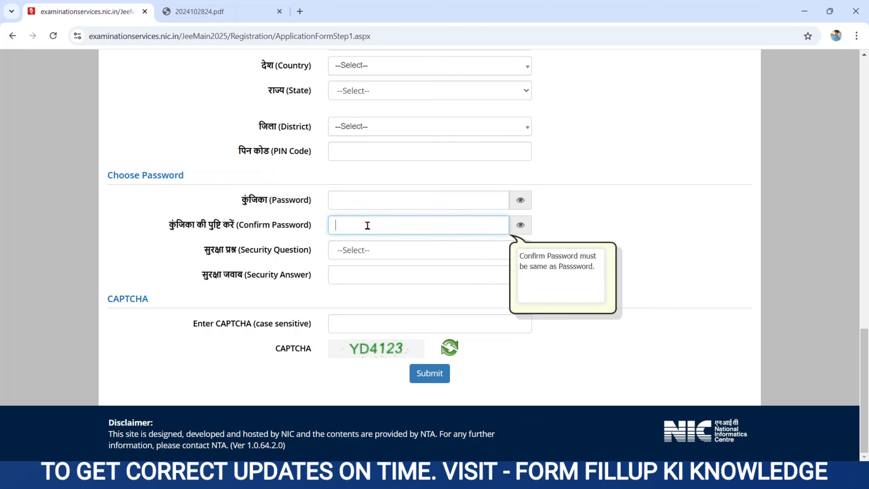
Step: Choose the place-of-birth security question, give its answer, fill the CAPTCHA and submit
drag(206, 255, 324, 255)
click(367, 252)
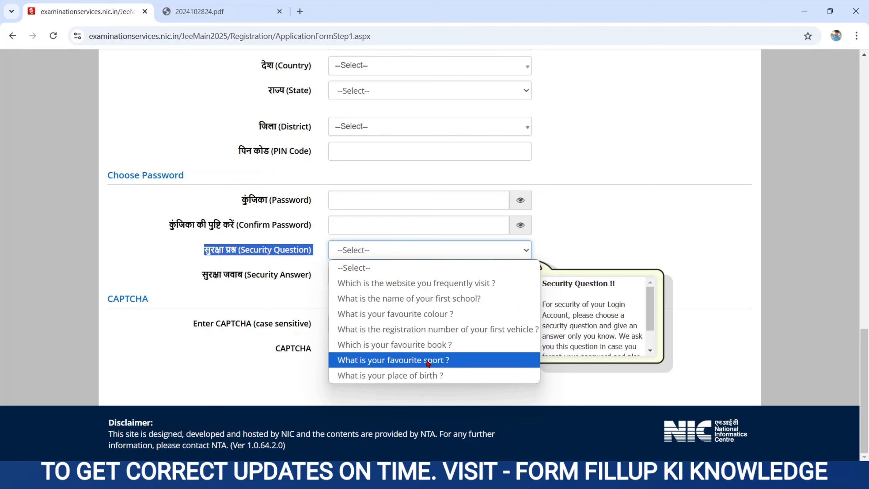
click(403, 376)
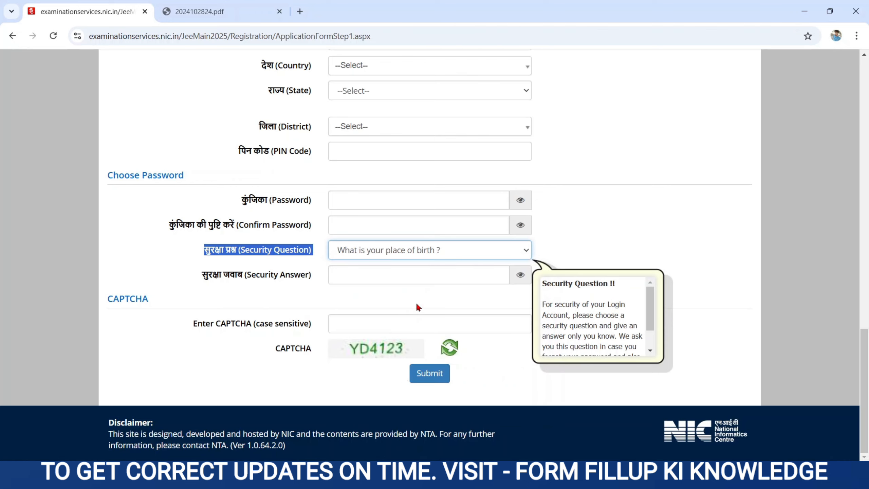
drag(209, 276, 314, 271)
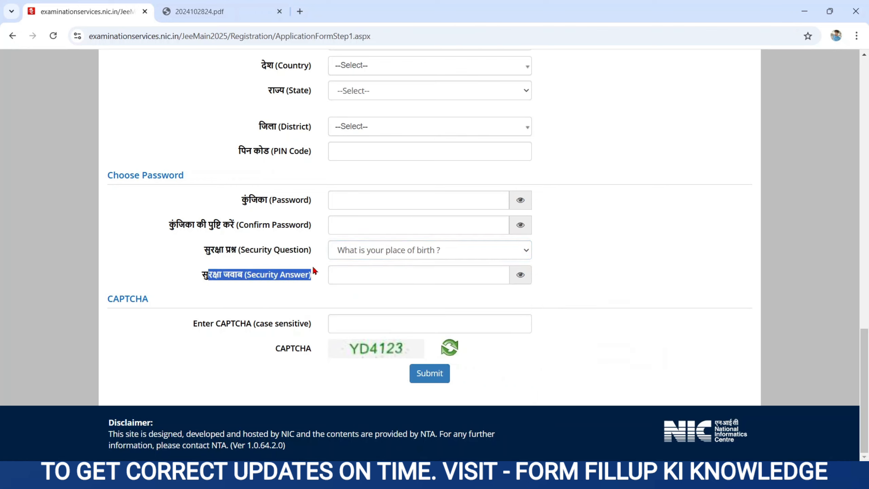
click(374, 271)
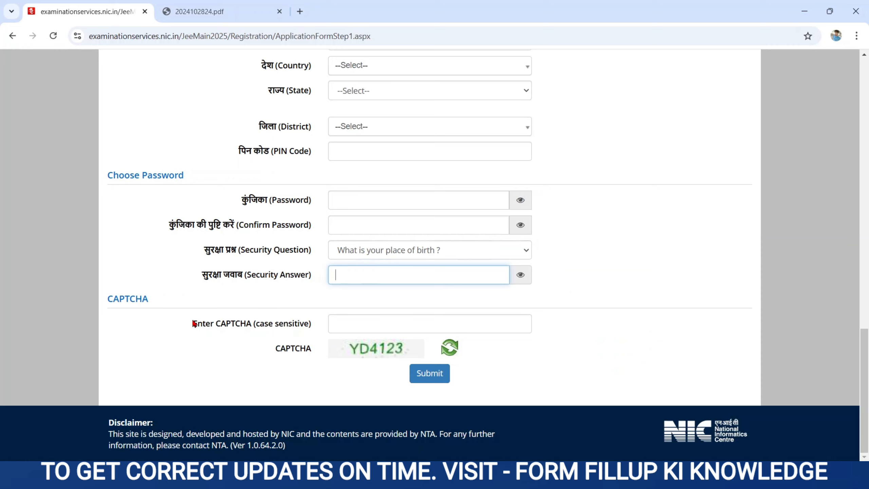
drag(194, 323, 321, 323)
click(409, 326)
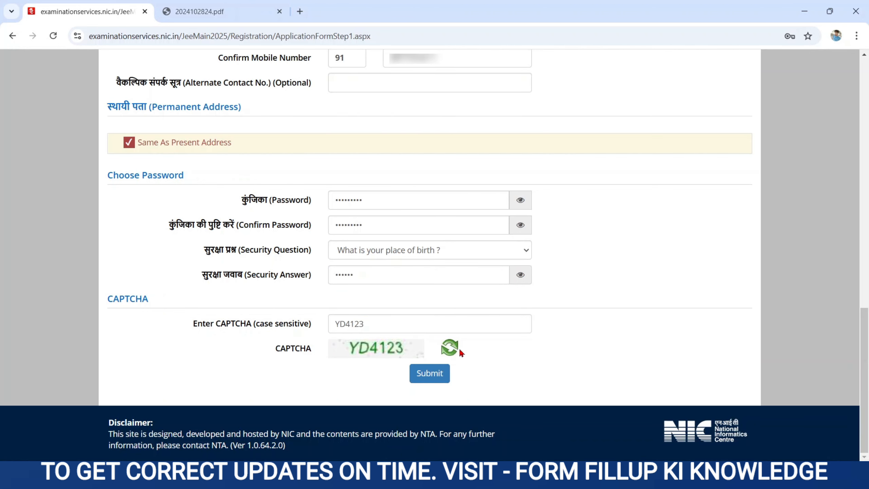
click(427, 373)
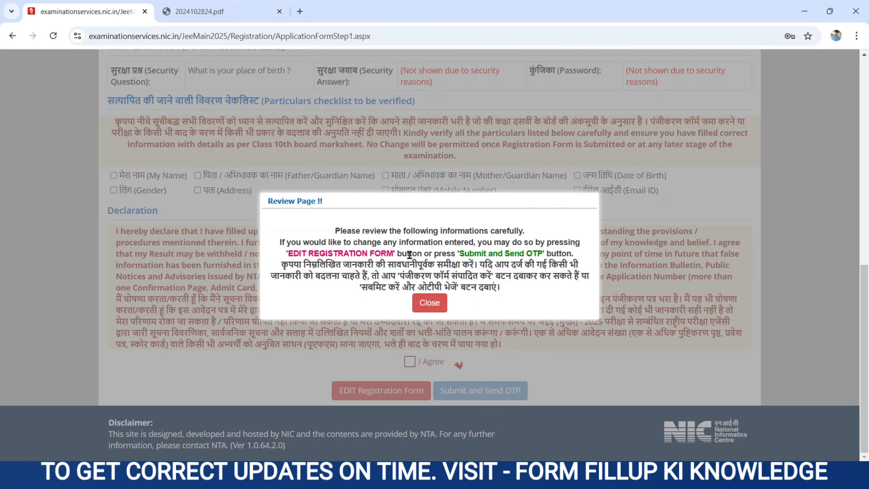
Step: Mark My Name and Address as verified, agree to the declaration and confirm sending the OTP
click(428, 304)
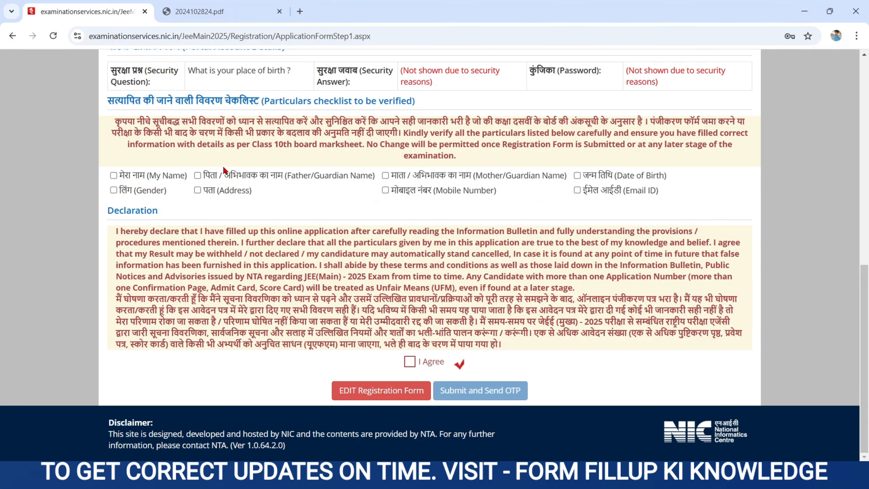
click(115, 176)
click(199, 191)
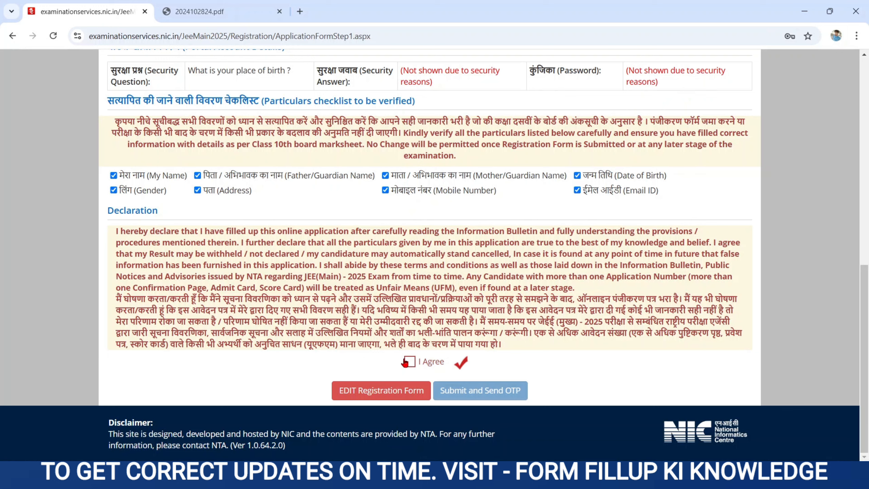
click(410, 362)
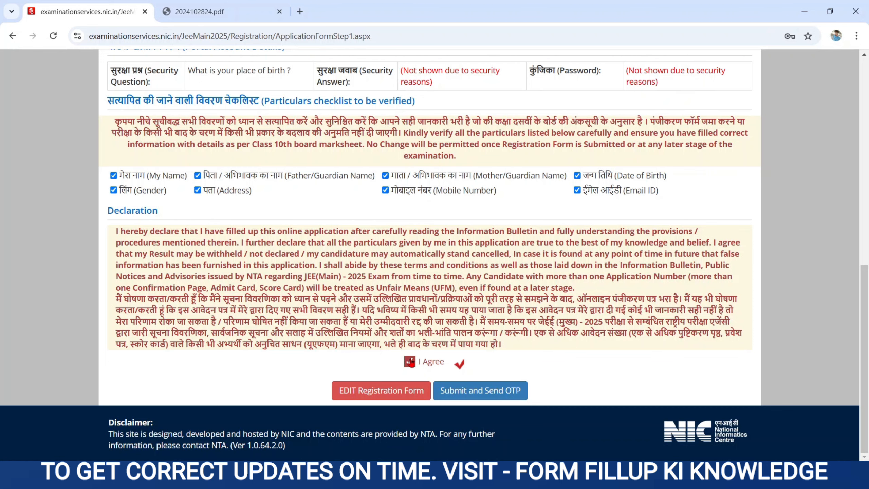
click(484, 393)
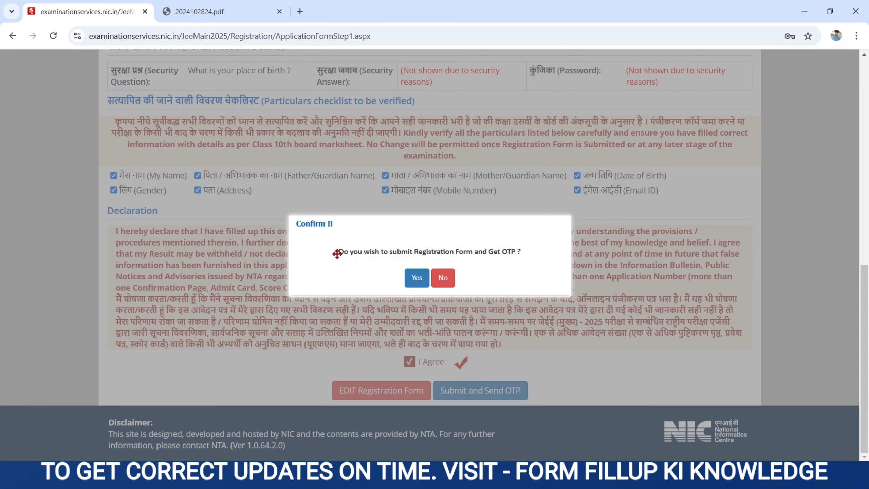
drag(338, 254, 524, 259)
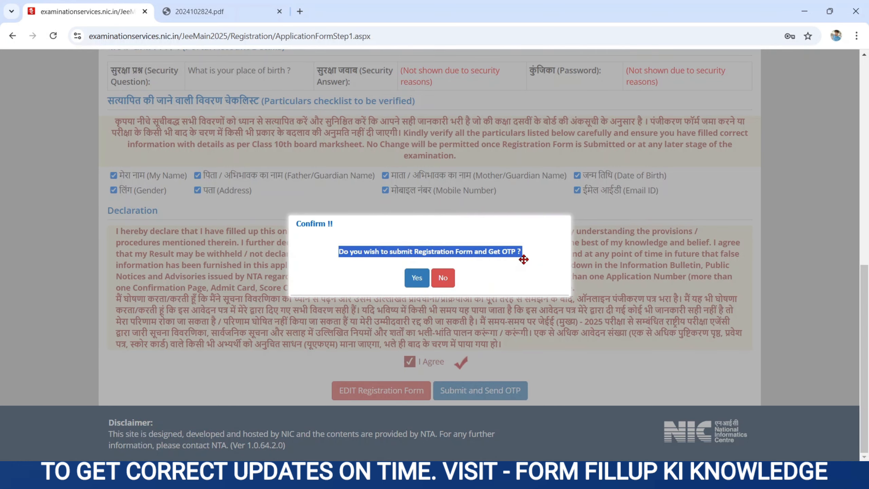
click(420, 279)
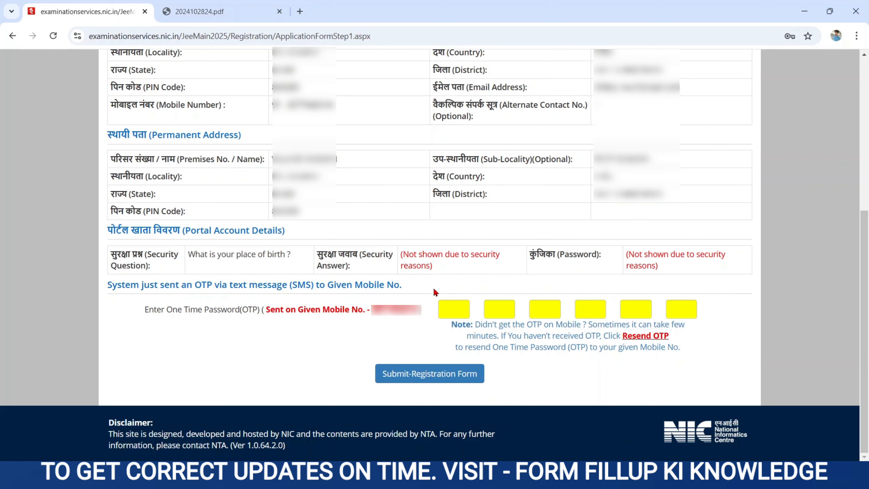
Step: Paste the mobile OTP, submit the registration form, then go to Verify Email Id
drag(371, 312, 422, 312)
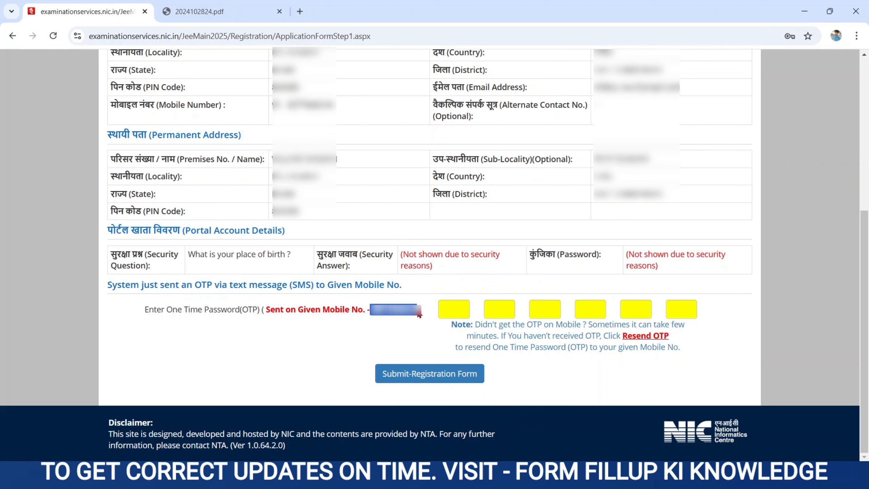
click(445, 310)
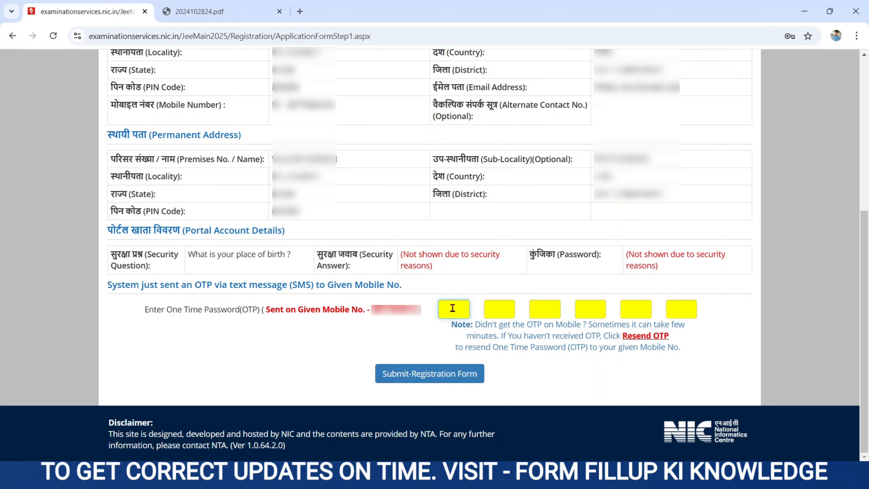
key(ctrl+v)
click(446, 372)
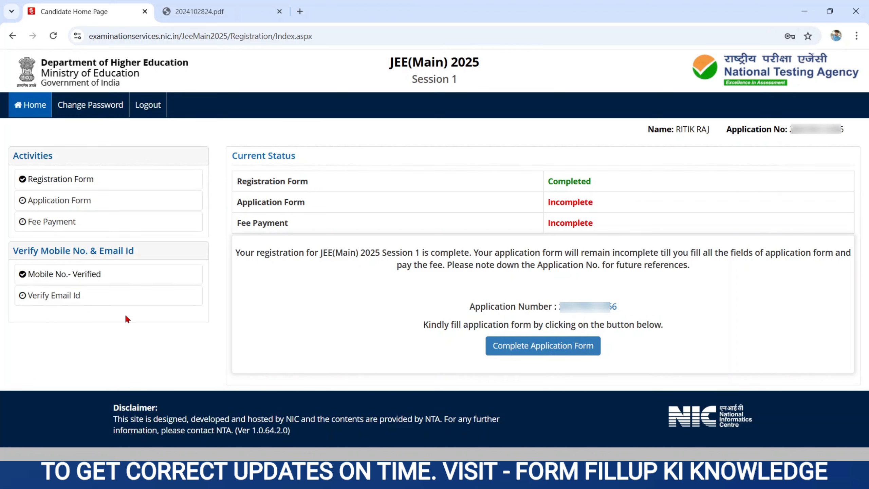
click(60, 296)
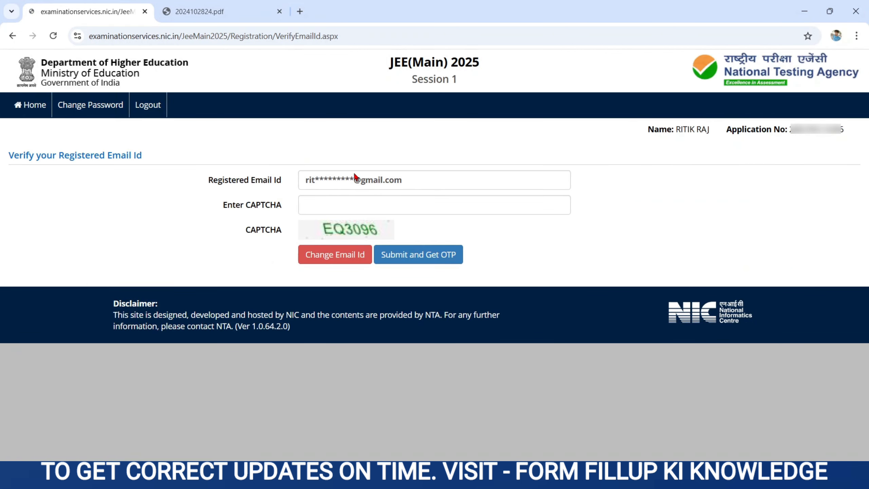
Step: Fill in the CAPTCHA and request an OTP for the registered email
drag(306, 179, 410, 177)
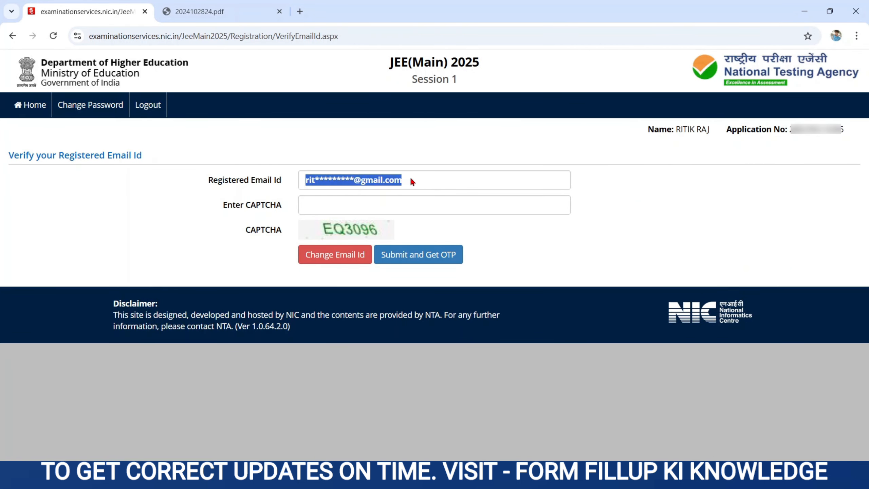
click(326, 203)
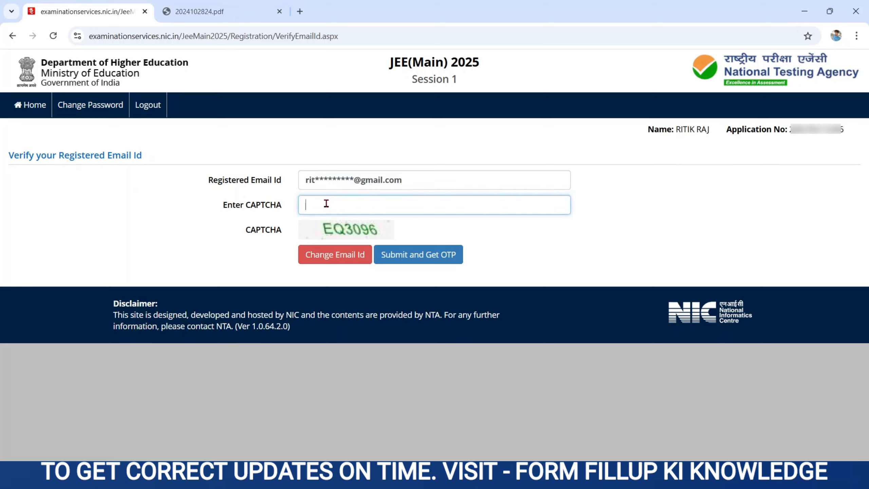
text(EQ3096)
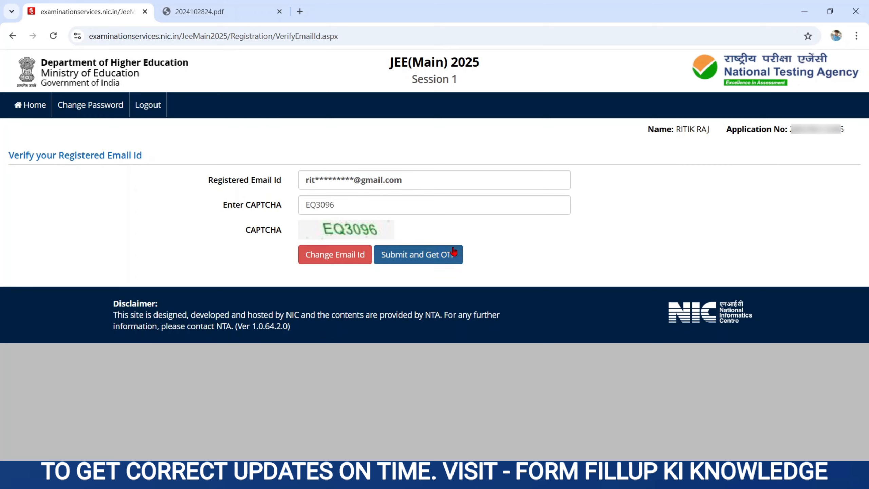
click(426, 258)
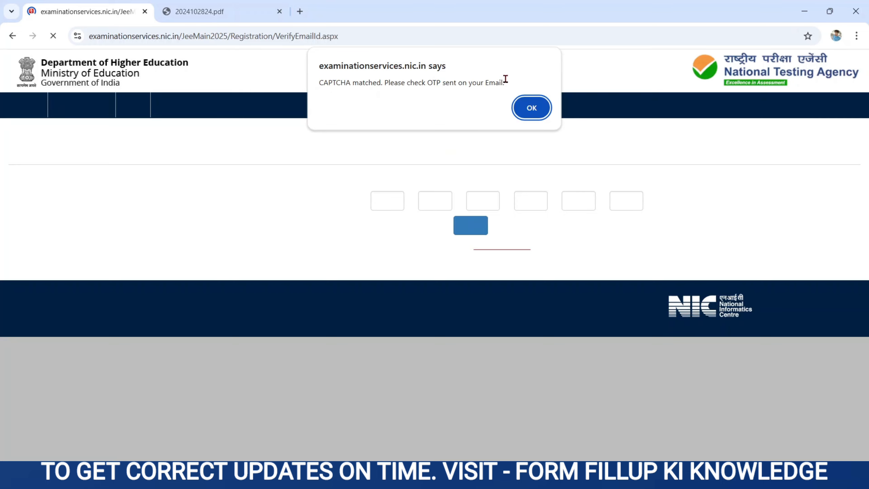
click(532, 108)
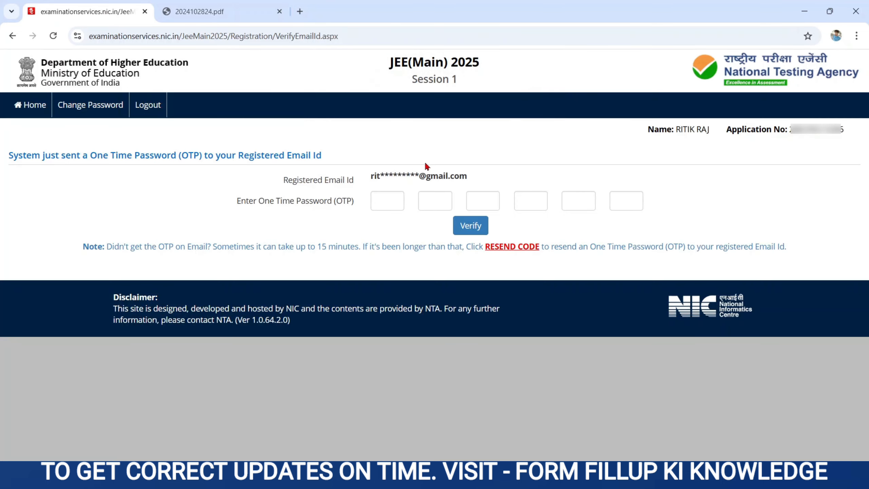
Step: Paste the email OTP, verify it and dismiss the success message
click(388, 196)
key(ctrl+v)
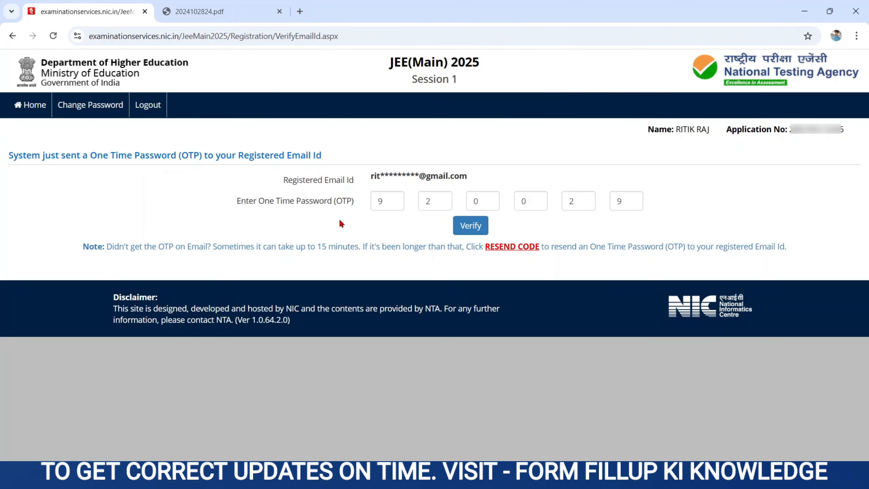
click(461, 224)
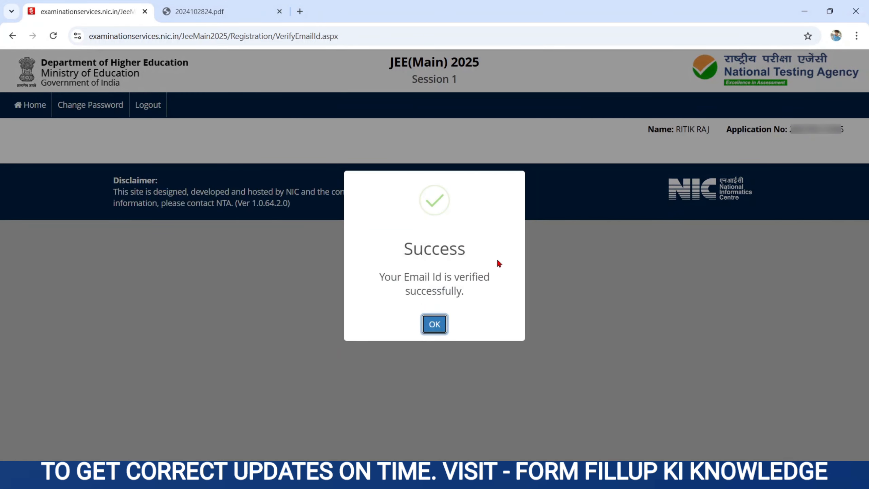
click(438, 323)
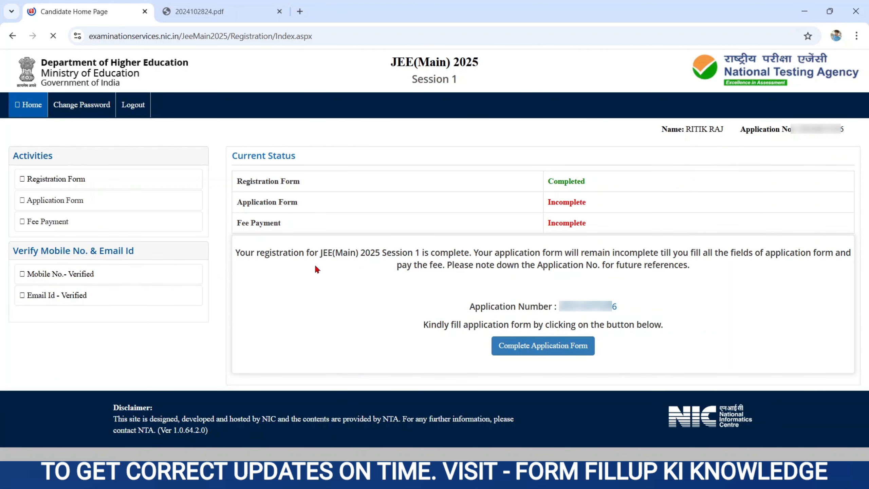
Step: Review the Application Status table, with Contact Details complete, and go on to Personal Details
drag(471, 306, 565, 324)
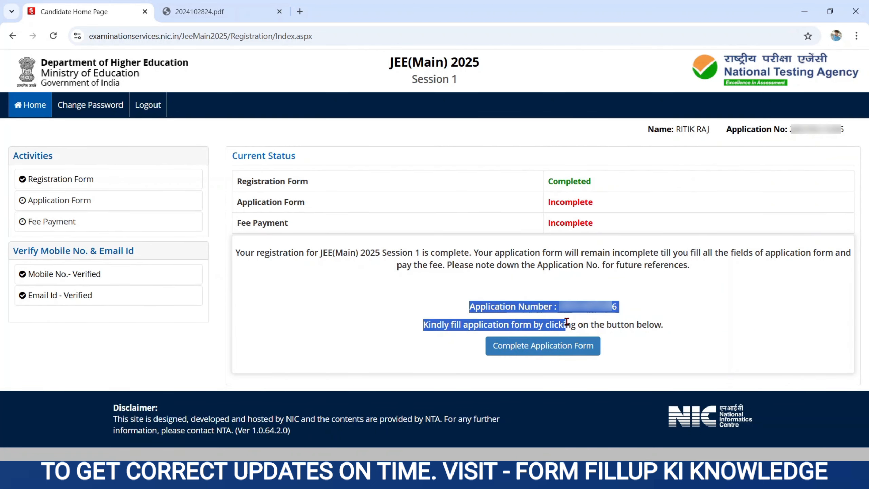
click(541, 348)
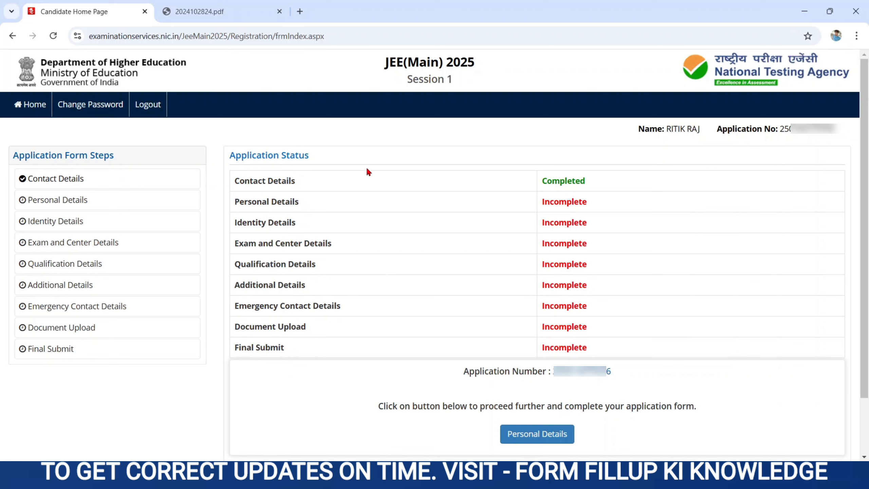
drag(234, 179, 282, 401)
click(282, 401)
drag(235, 179, 297, 183)
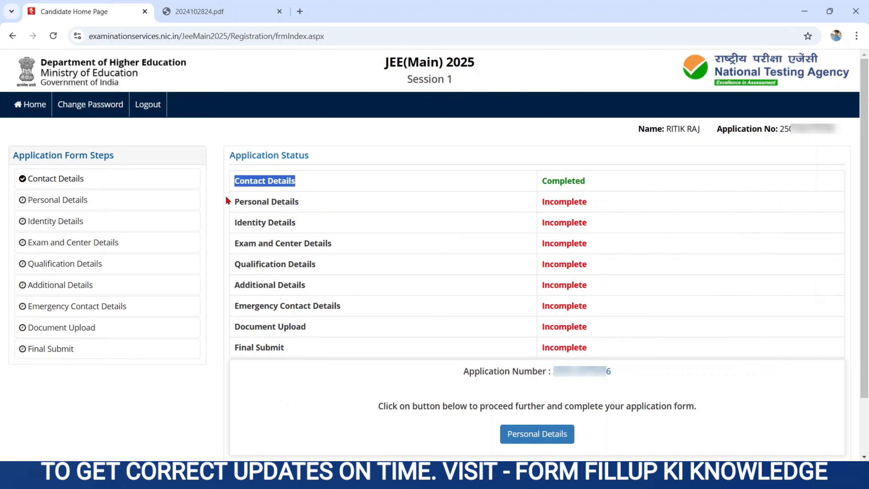
drag(231, 201, 280, 347)
click(308, 396)
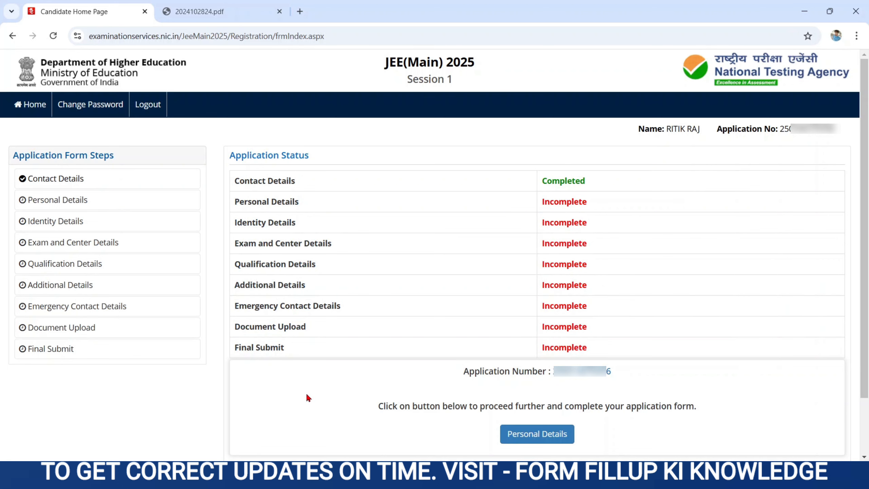
click(532, 433)
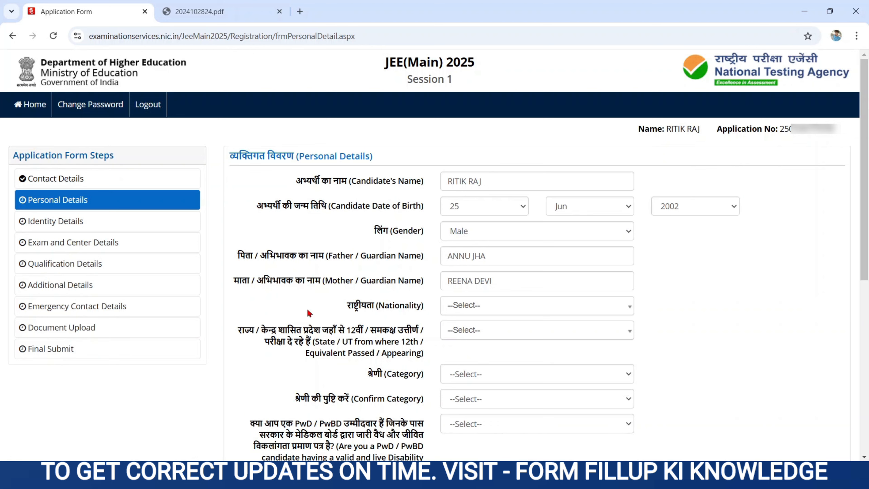
Step: Set Nationality to Indian and the 12th-exam State/UT to BIHAR
drag(346, 306, 428, 313)
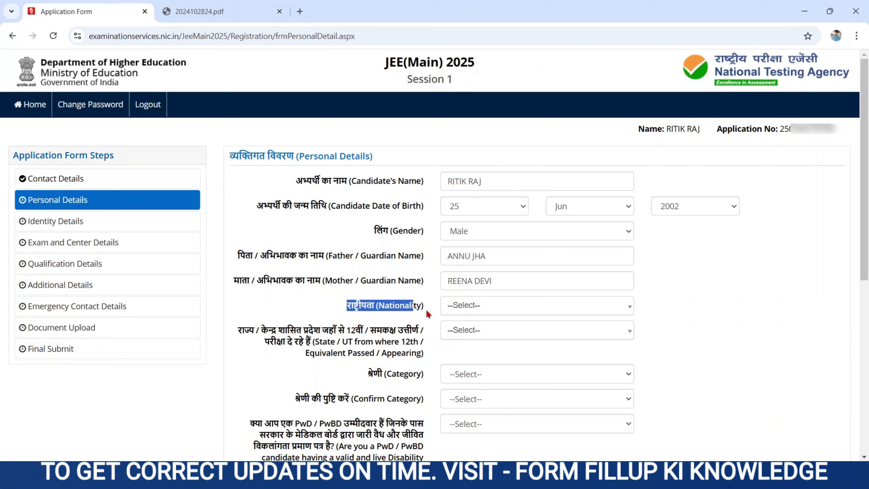
click(480, 309)
click(473, 366)
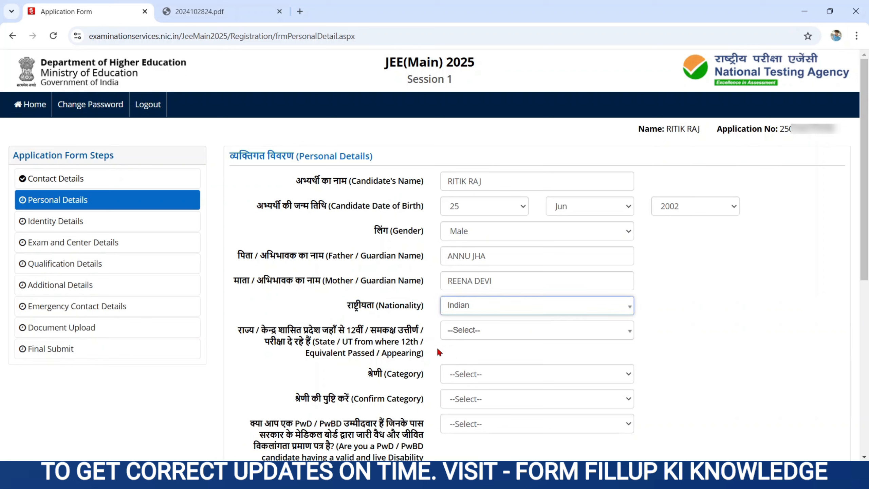
drag(243, 329, 424, 358)
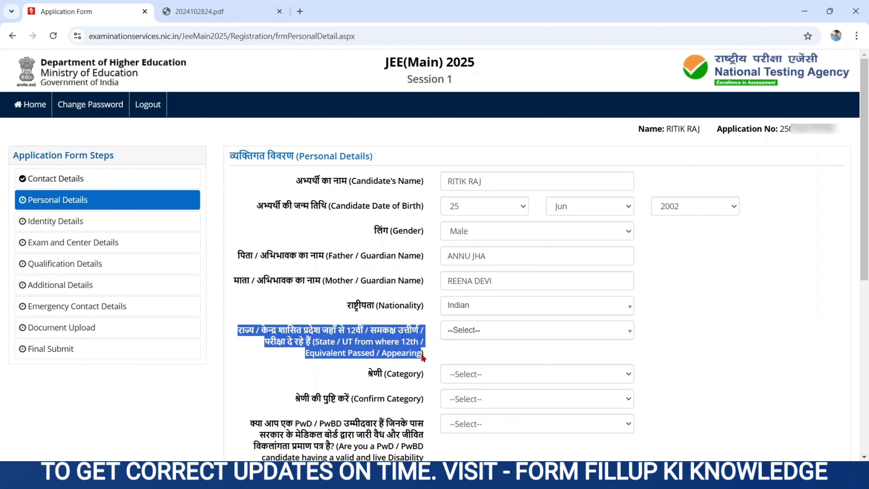
click(488, 329)
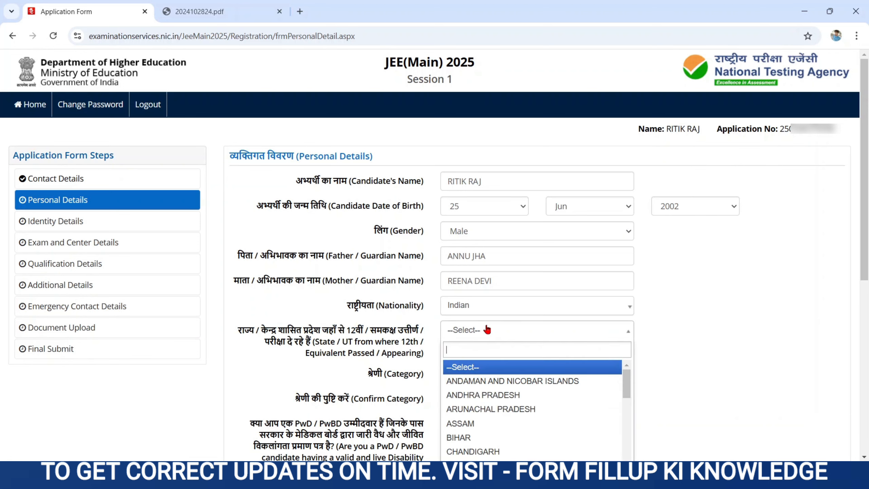
click(462, 441)
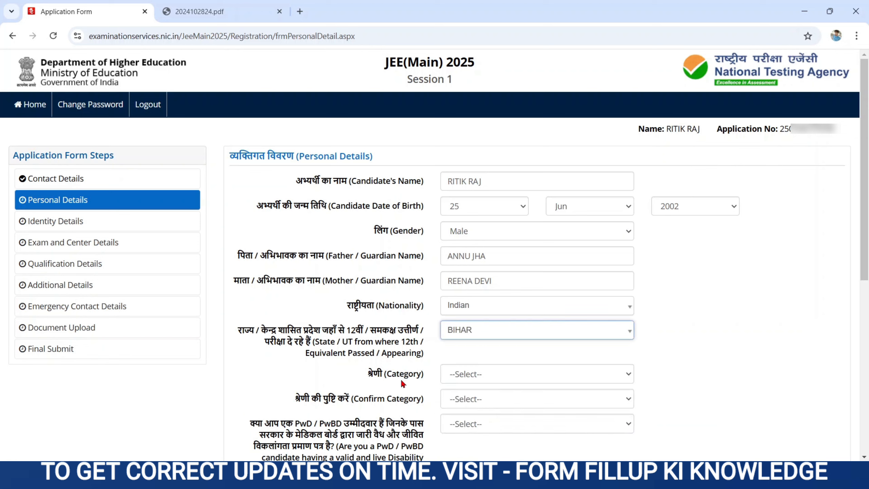
Step: Choose Gen-EWS for both Category and Confirm Category
drag(368, 376, 436, 380)
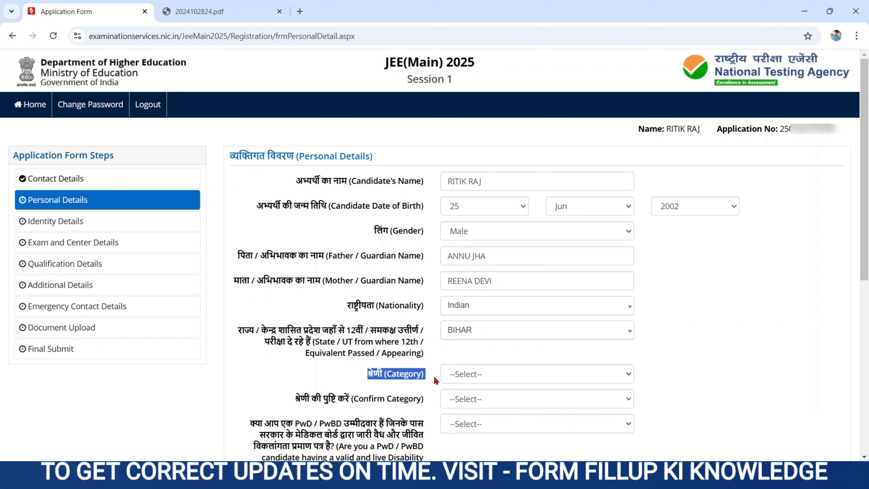
click(468, 378)
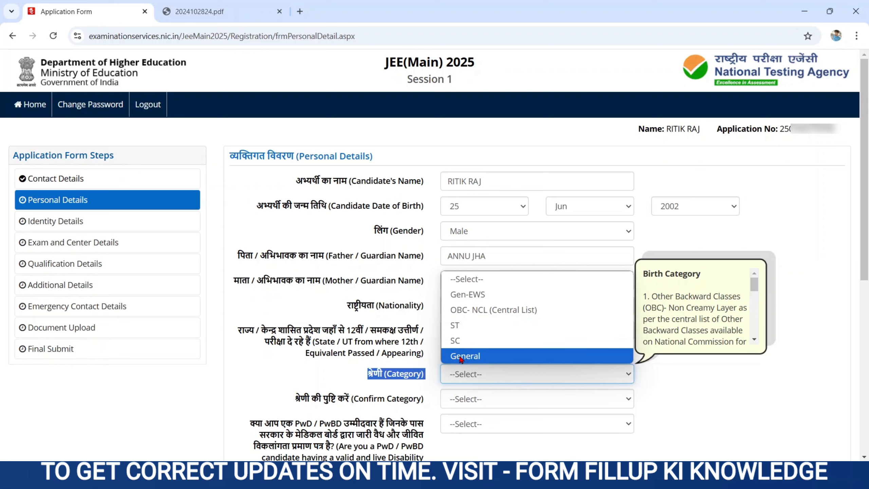
click(474, 300)
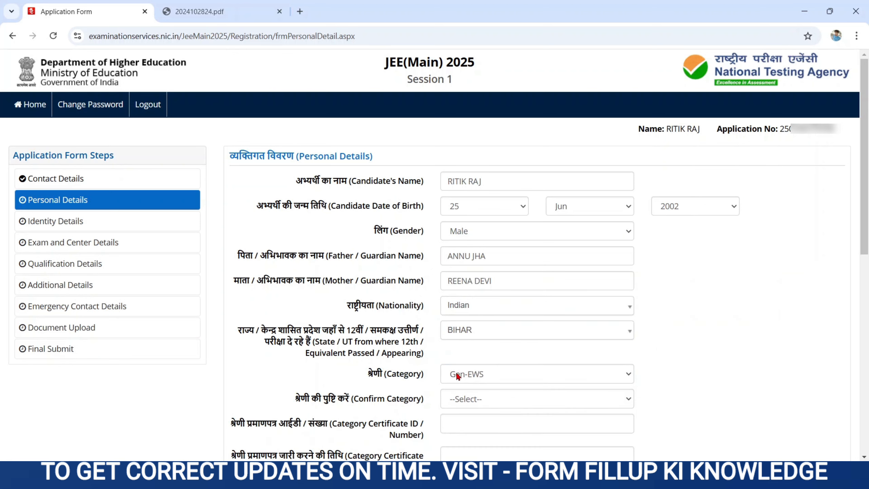
drag(287, 403, 422, 401)
click(467, 401)
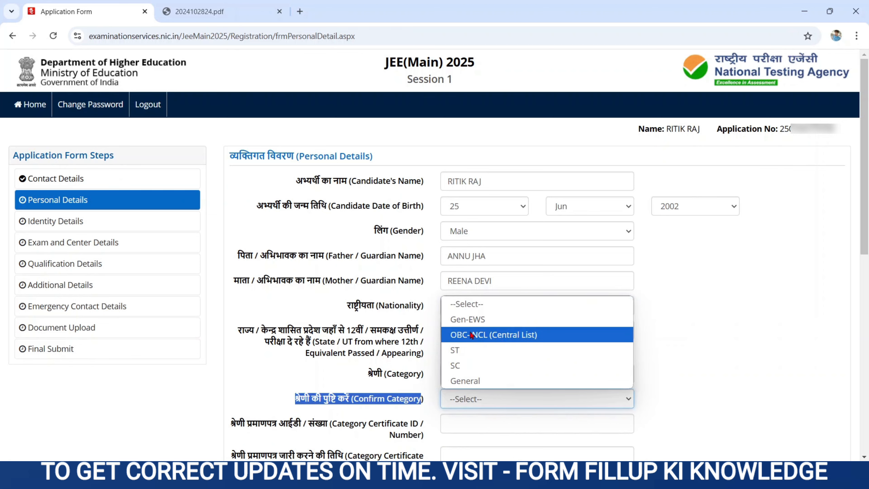
click(466, 322)
Step: Go through the certificate ID, issue date and issuing authority fields, then switch Category to General
click(316, 381)
scroll(360, 131, down, 5)
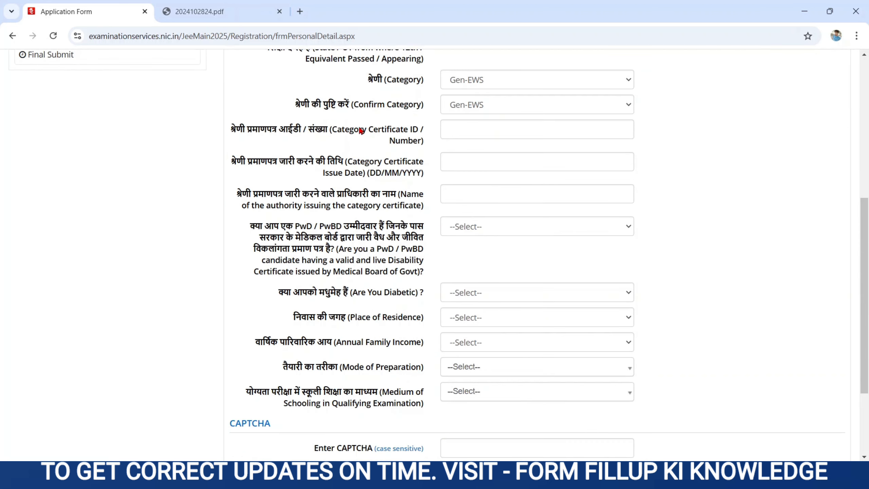
drag(230, 129, 428, 149)
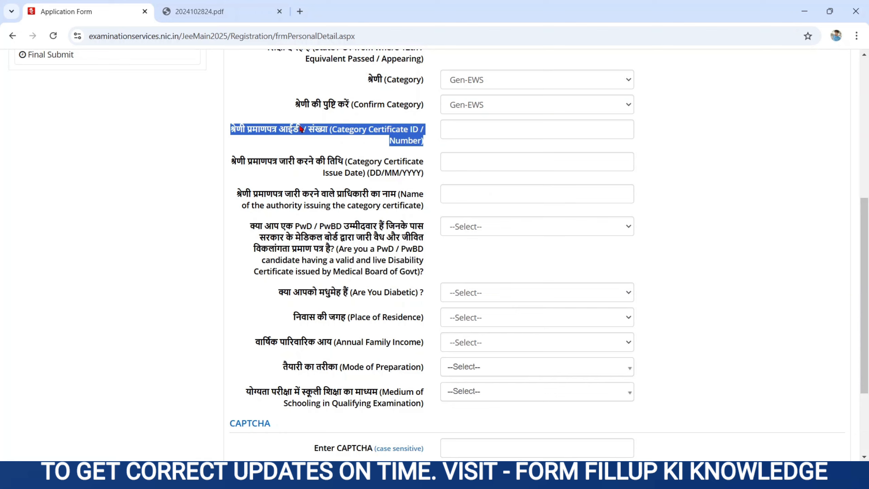
click(457, 131)
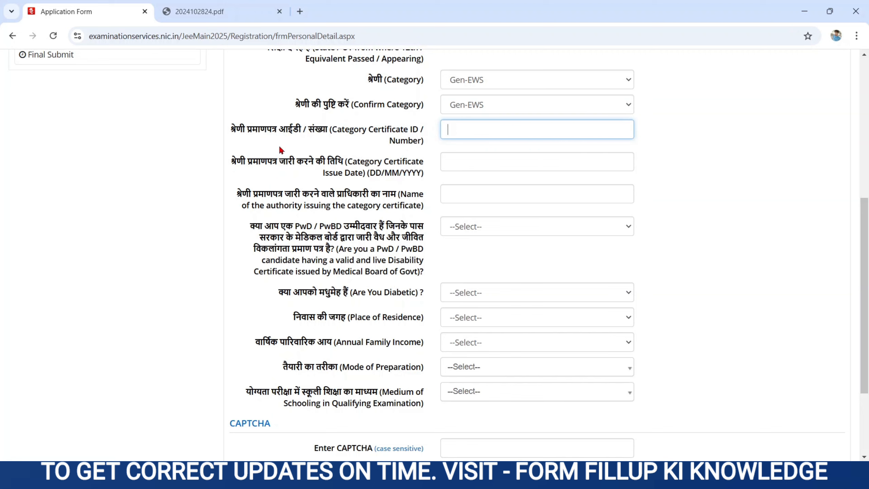
drag(231, 161, 419, 174)
click(470, 166)
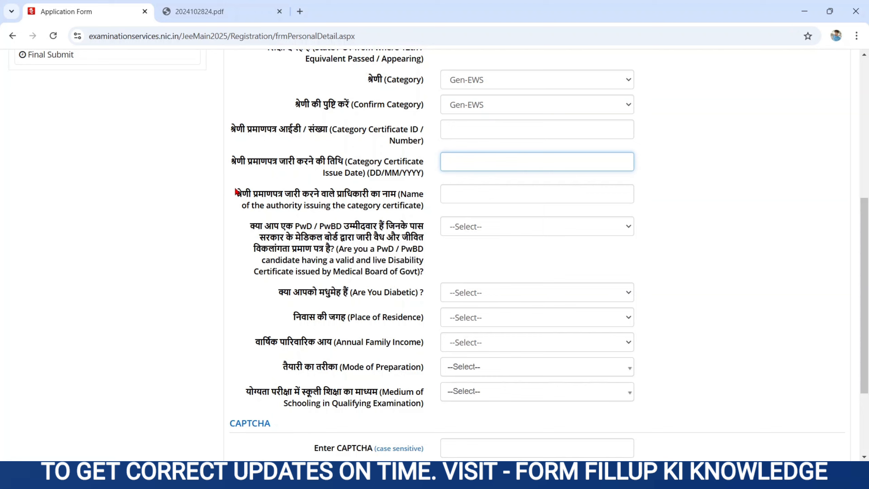
drag(238, 195, 418, 213)
click(463, 197)
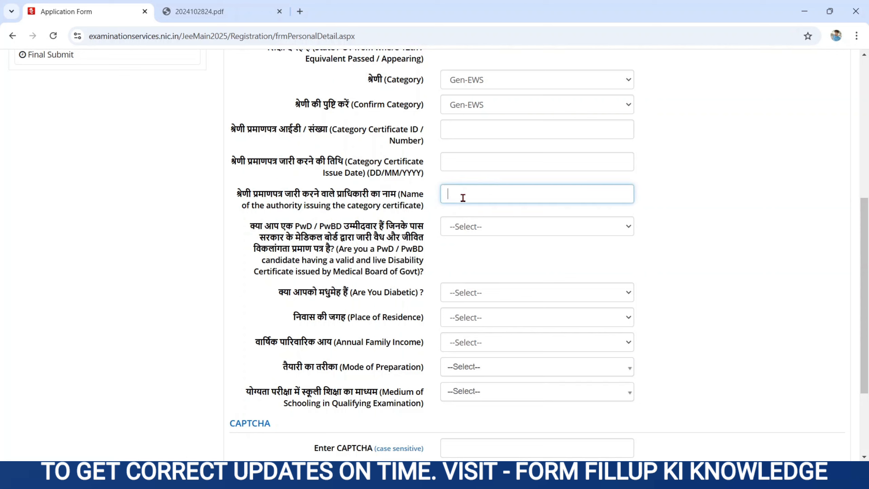
click(517, 85)
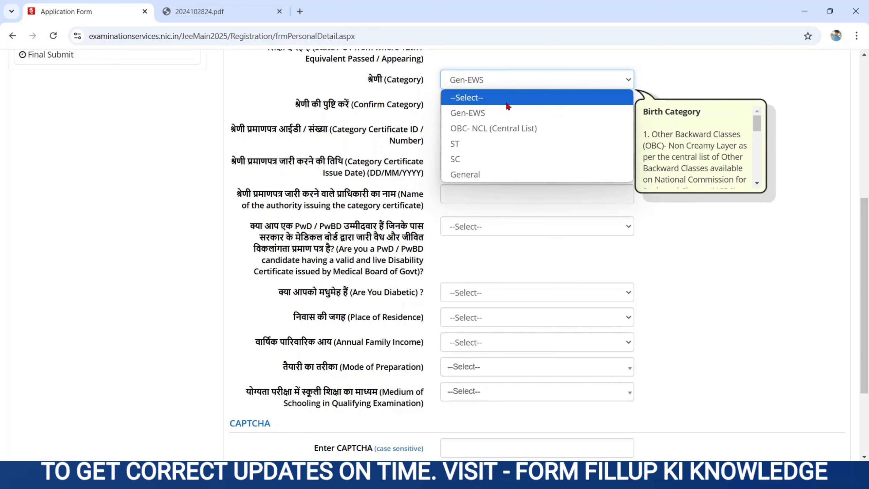
click(466, 175)
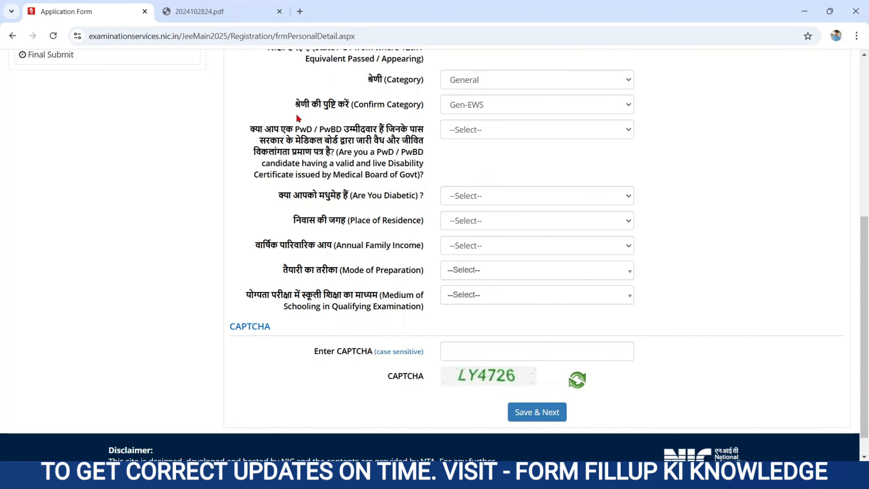
Step: Set Confirm Category to General and answer No to the PwD / PwBD question
click(465, 109)
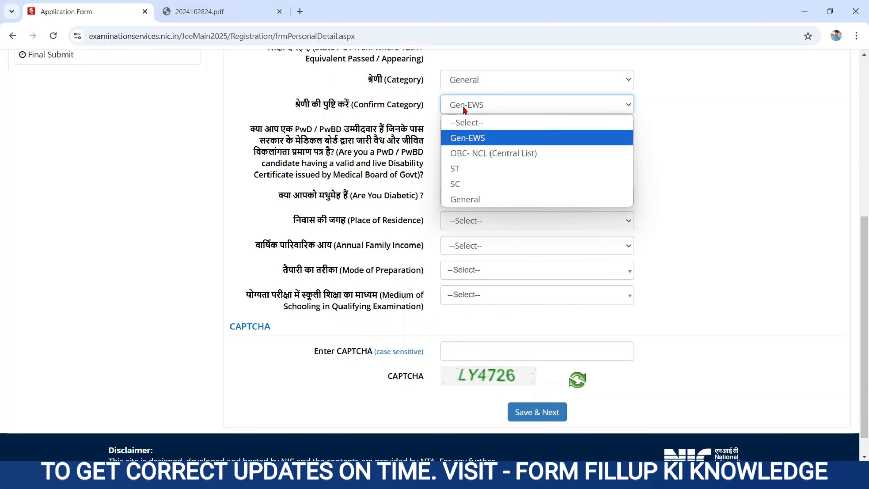
click(465, 200)
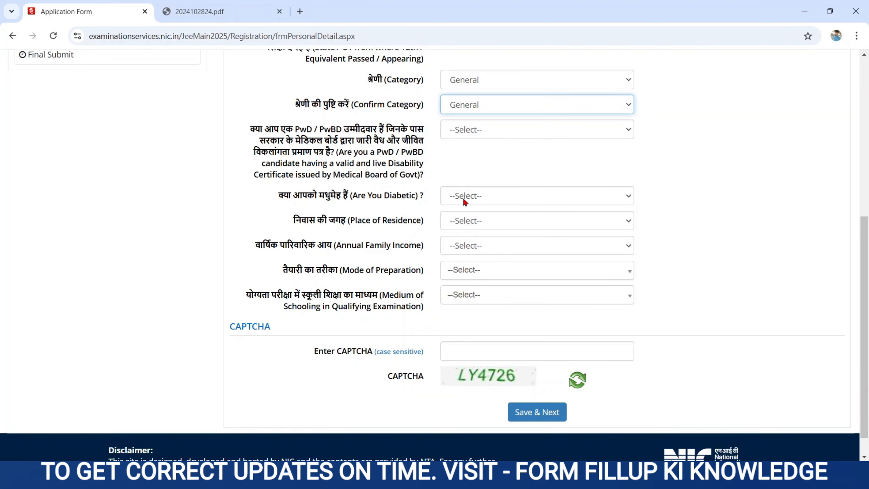
drag(248, 129, 480, 132)
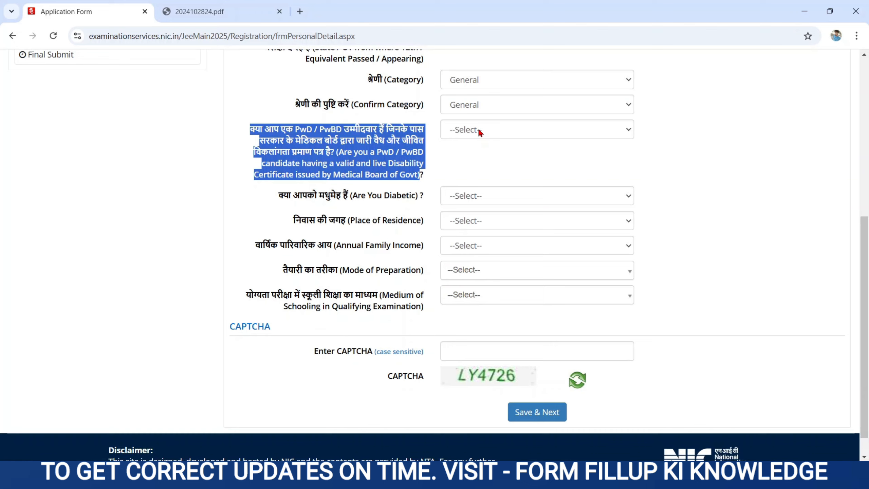
click(480, 132)
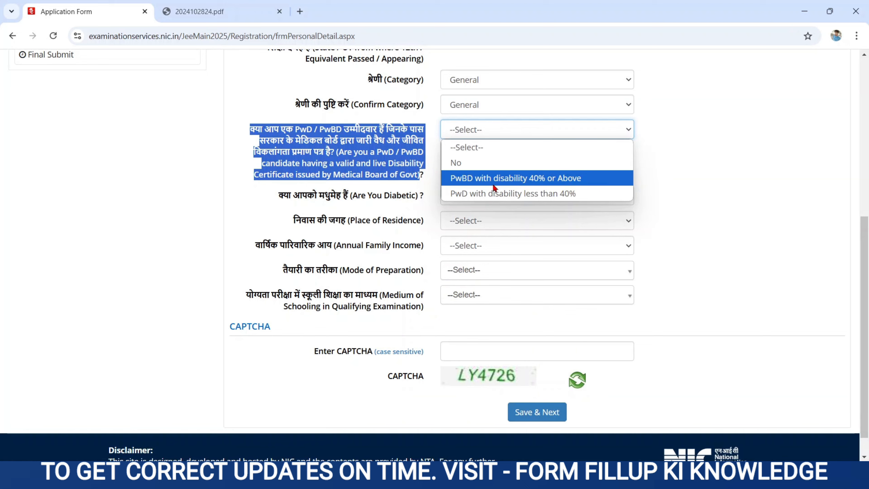
click(469, 167)
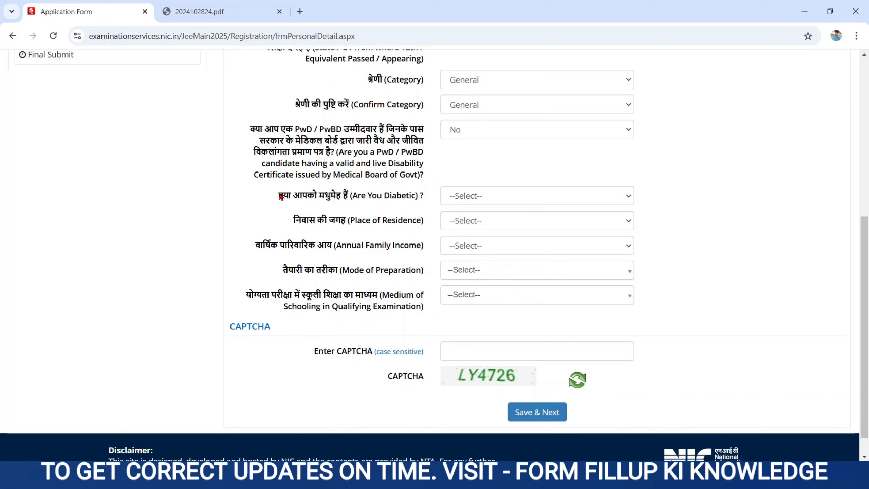
Step: Answer No to Are You Diabetic and set Place of Residence to Rural
drag(279, 196, 415, 196)
click(481, 195)
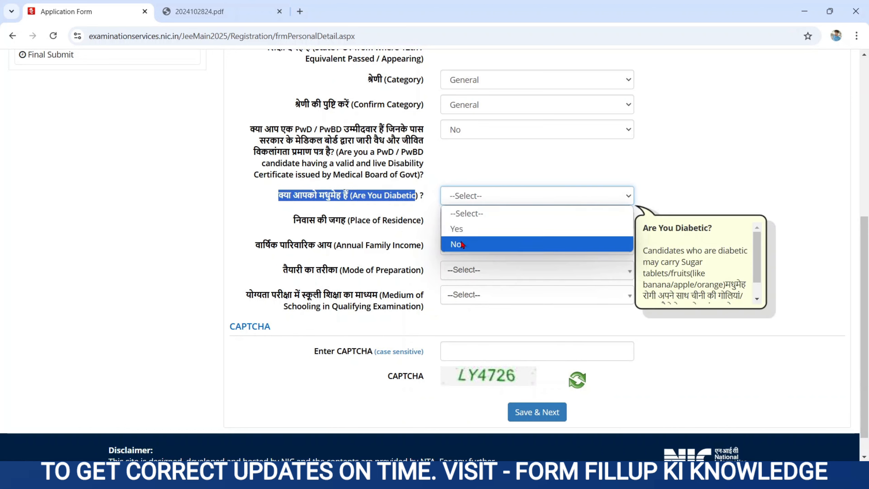
click(462, 244)
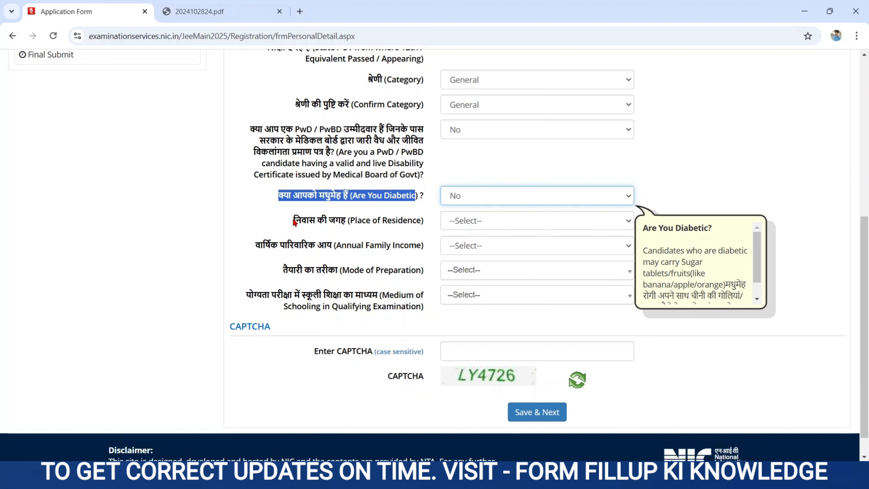
drag(294, 221, 413, 227)
click(495, 219)
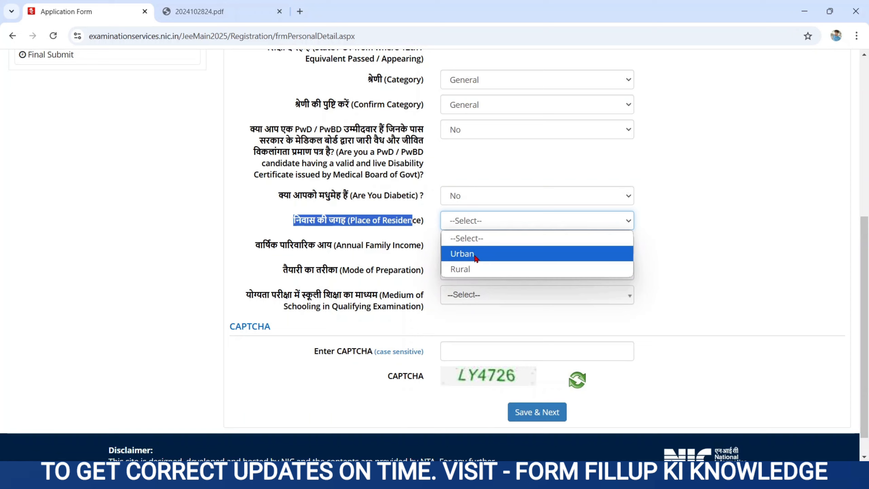
click(468, 275)
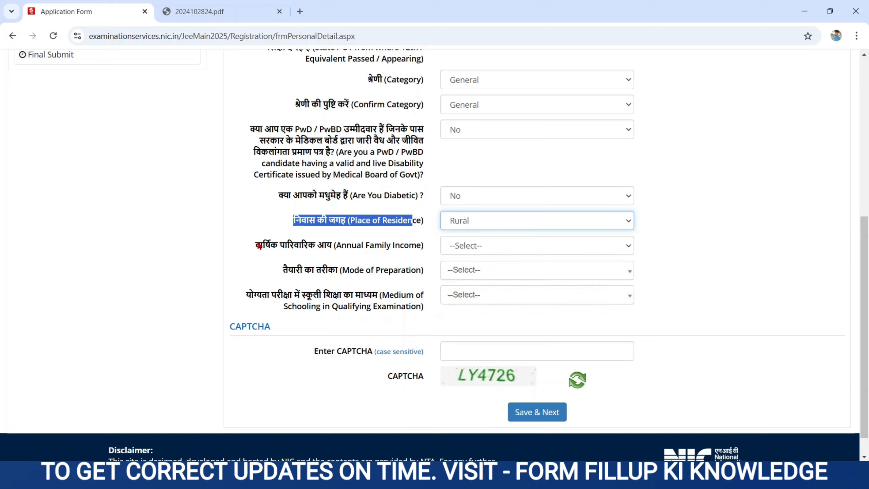
drag(255, 246, 476, 244)
click(476, 244)
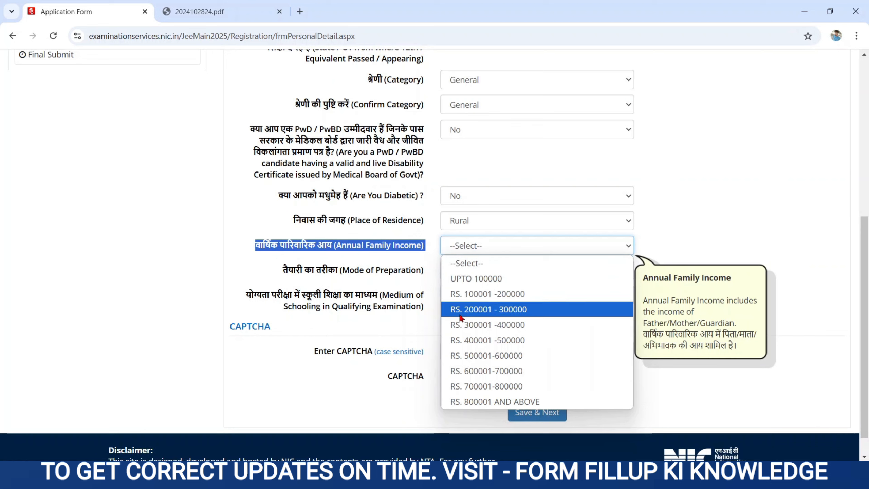
Step: Set family income to UPTO 100000, preparation to Self Study, and schooling medium to Hindi
click(472, 282)
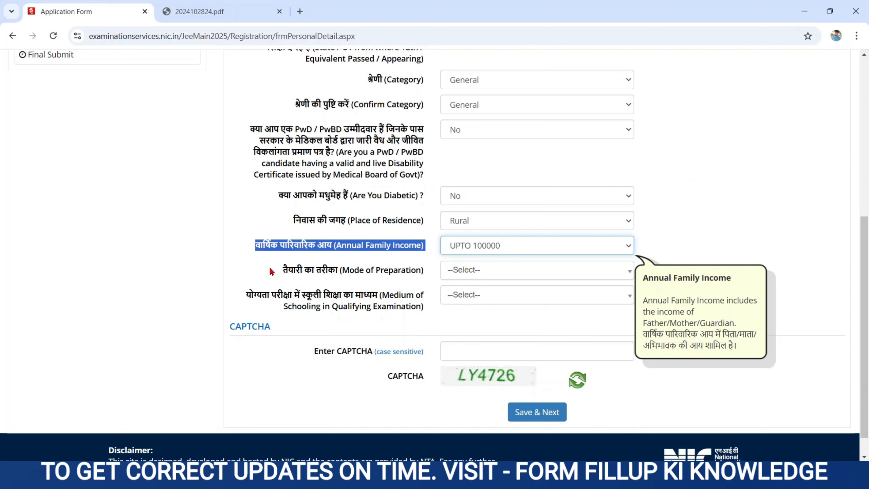
drag(280, 270, 426, 271)
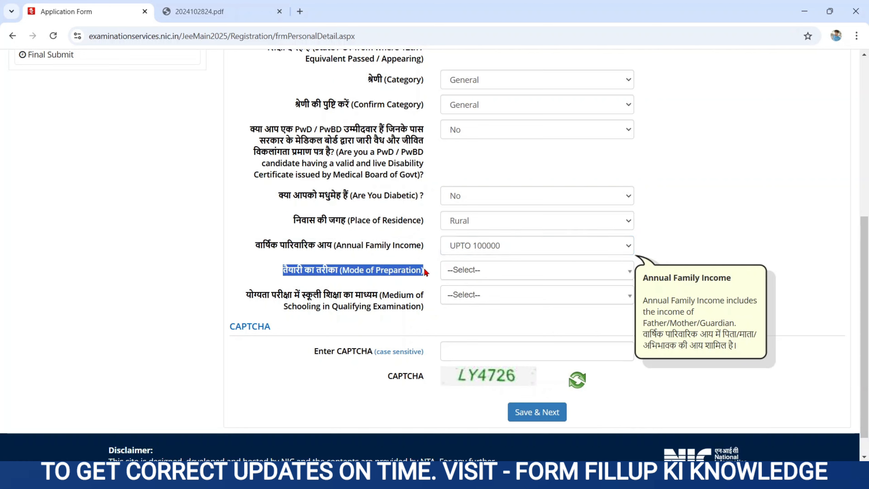
click(473, 273)
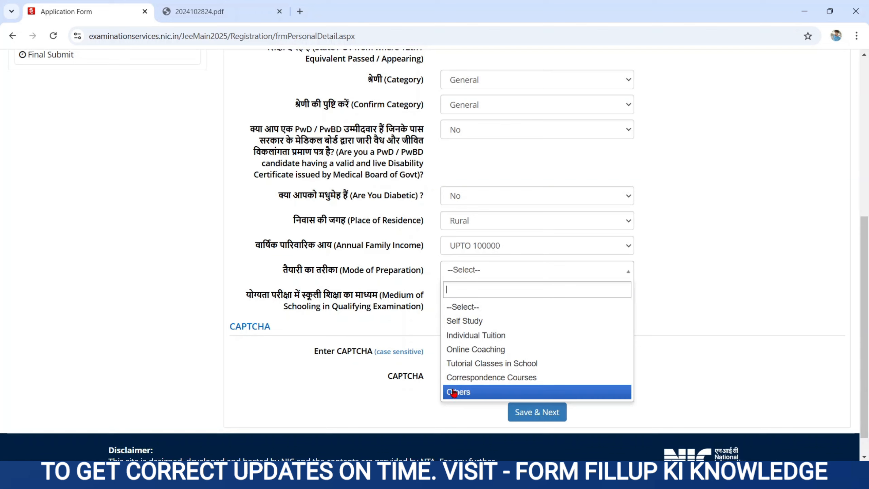
click(472, 322)
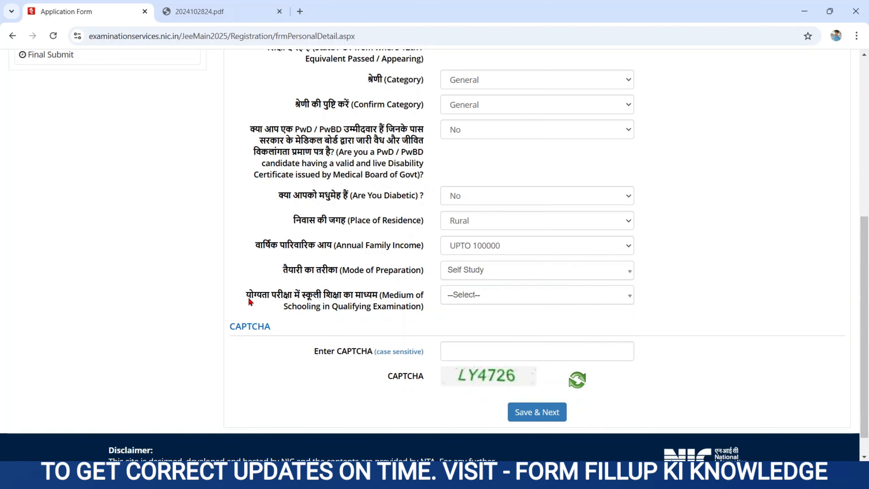
drag(243, 293, 424, 312)
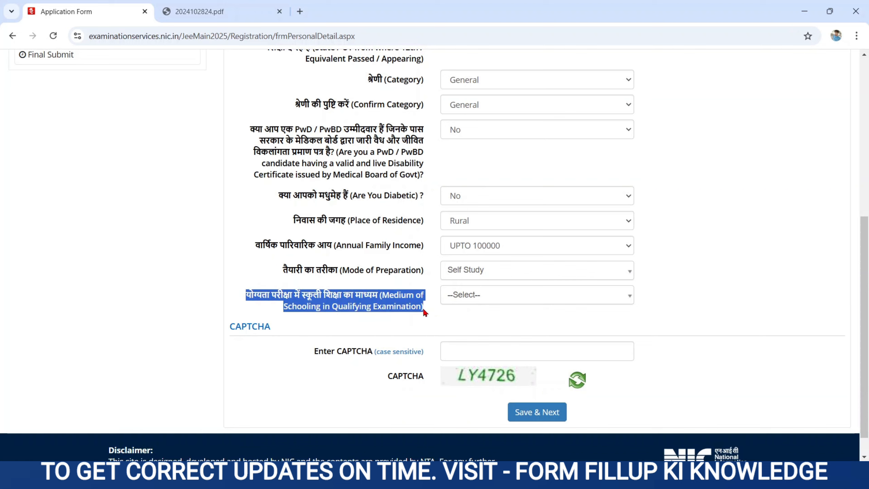
click(488, 298)
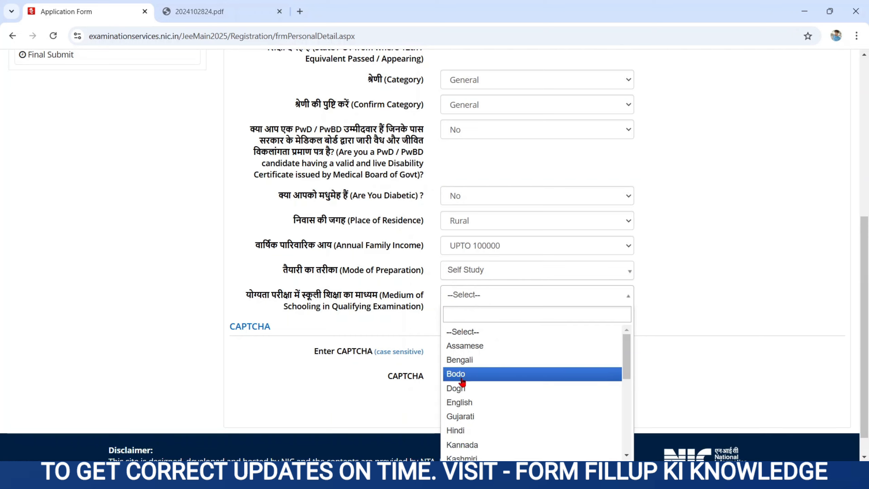
click(466, 433)
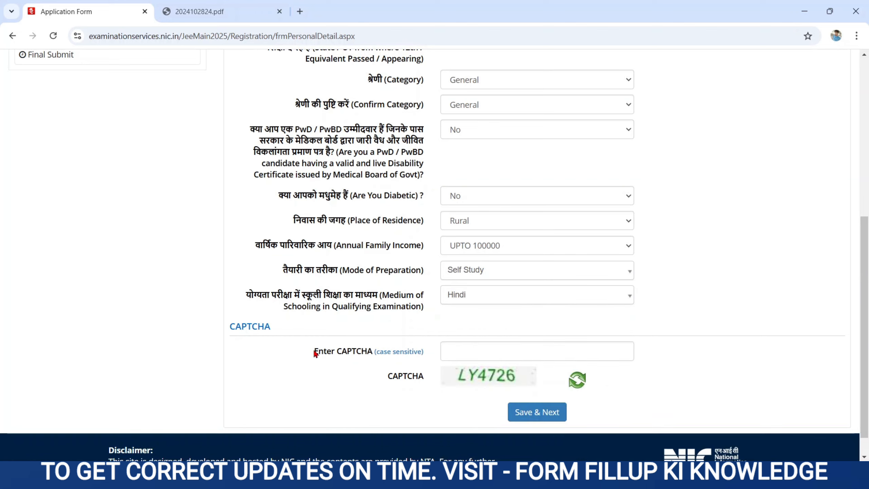
Step: Enter the displayed CAPTCHA text
drag(314, 352, 412, 359)
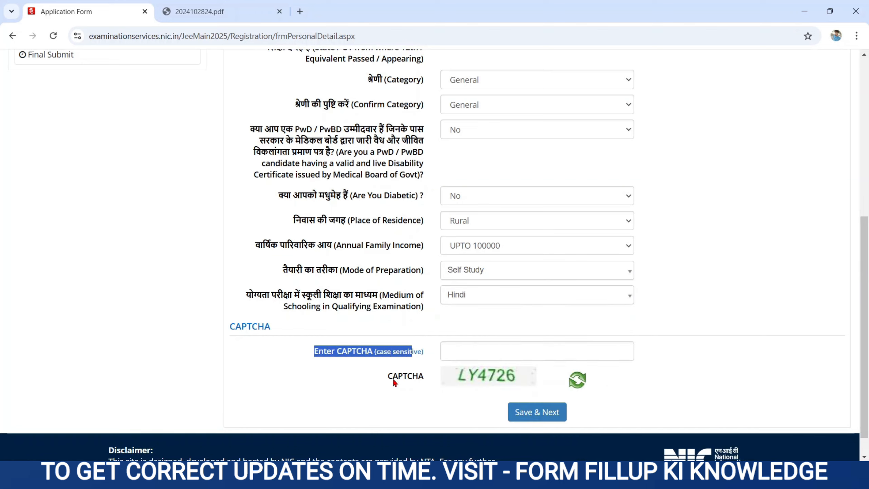
click(484, 354)
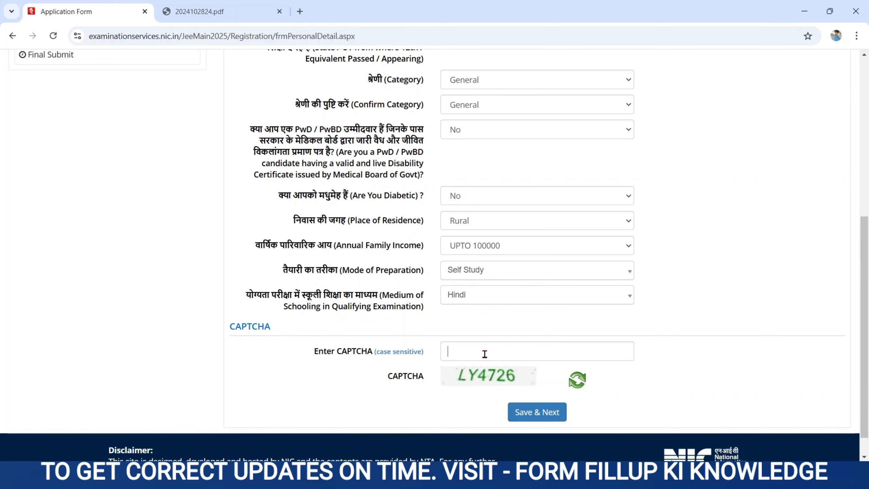
text(LY4726)
scroll(817, 351, down, 1)
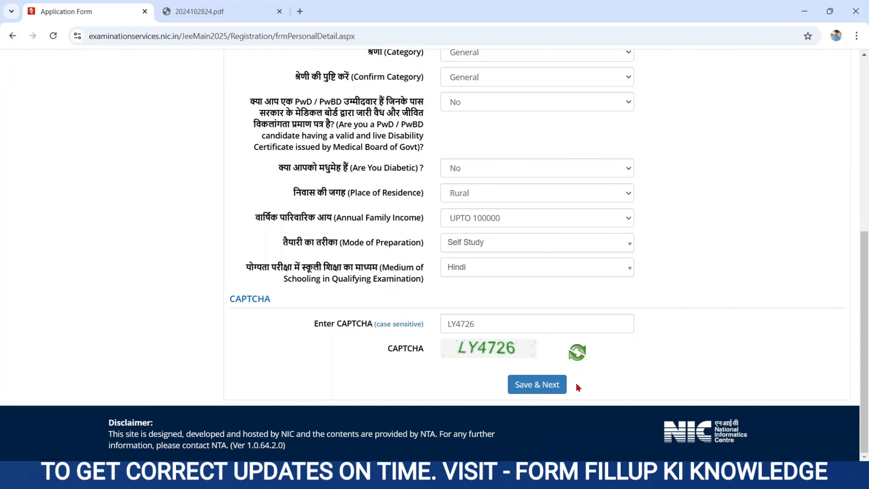
Step: Save the Personal Details section with Save & Next and confirm with Yes
click(541, 378)
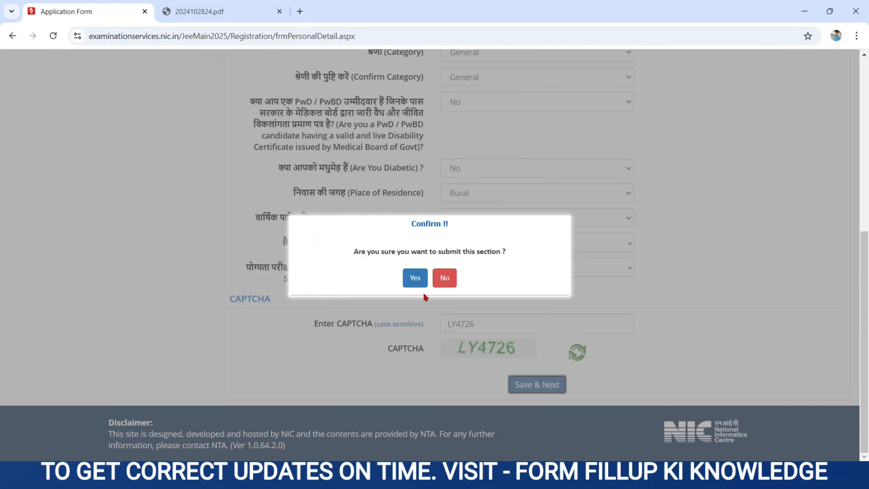
drag(351, 252, 515, 261)
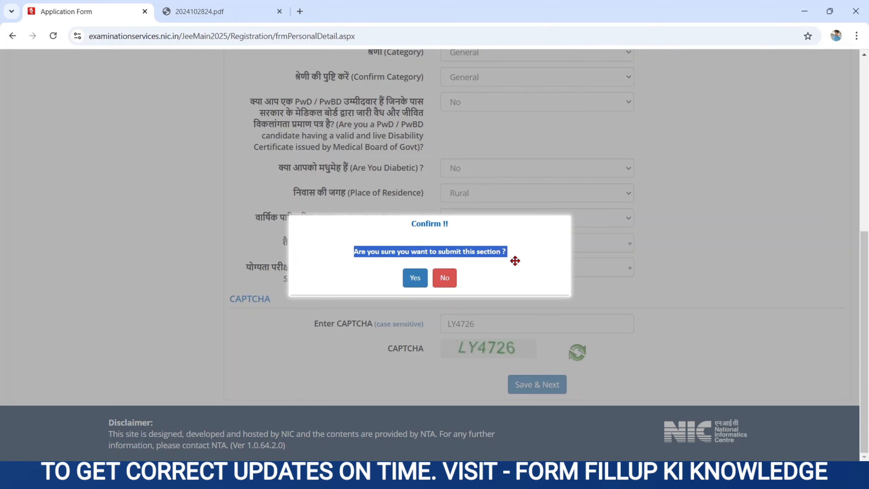
click(415, 278)
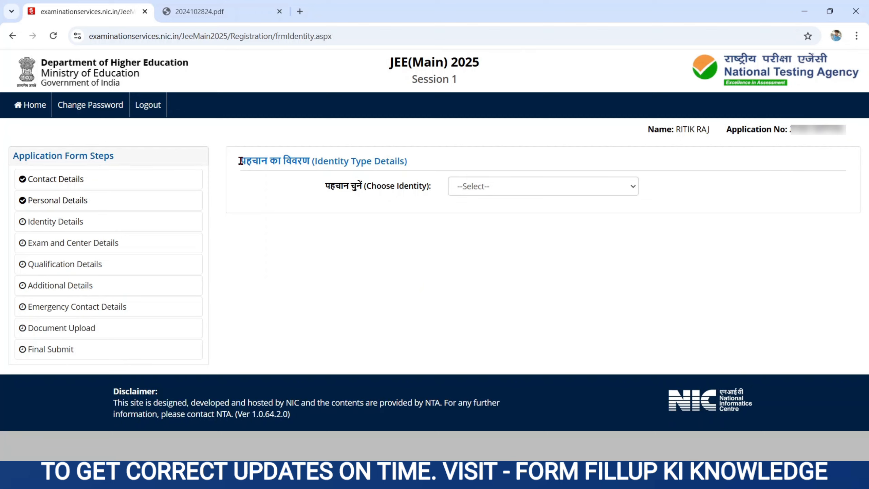
Step: Choose Aadhaar as the identity type and review the consent statement
drag(241, 161, 435, 179)
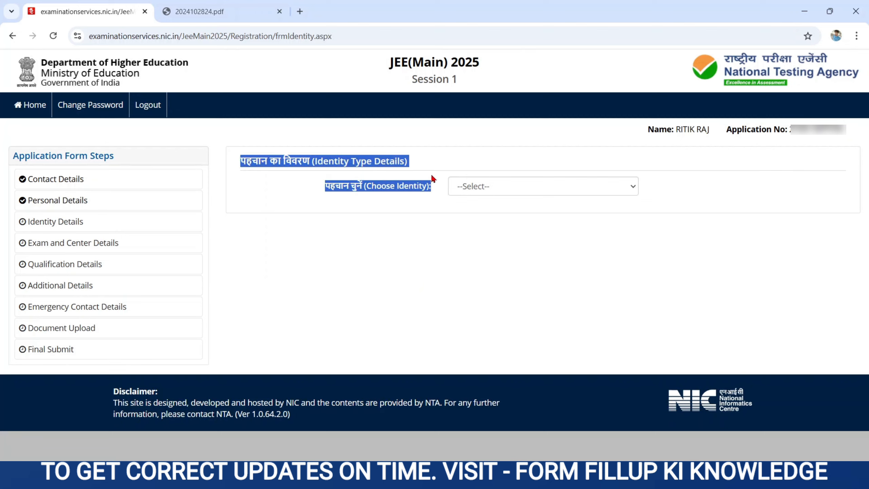
click(498, 187)
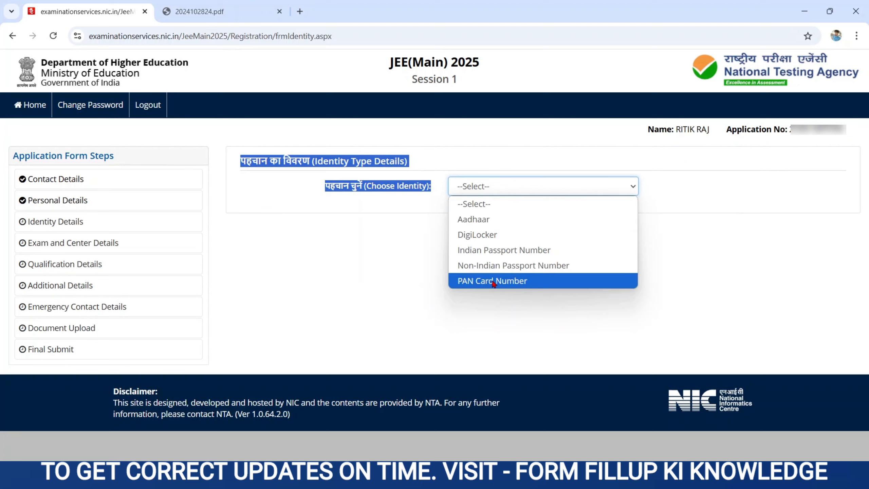
click(486, 223)
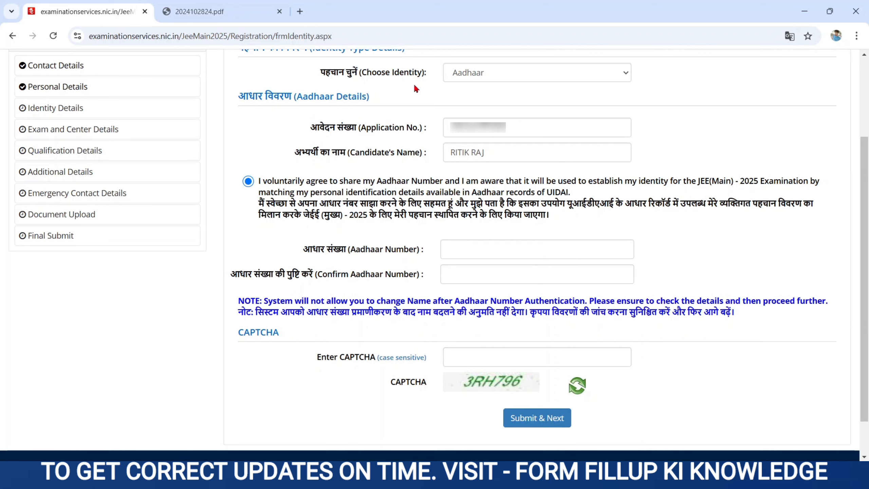
drag(312, 128, 419, 156)
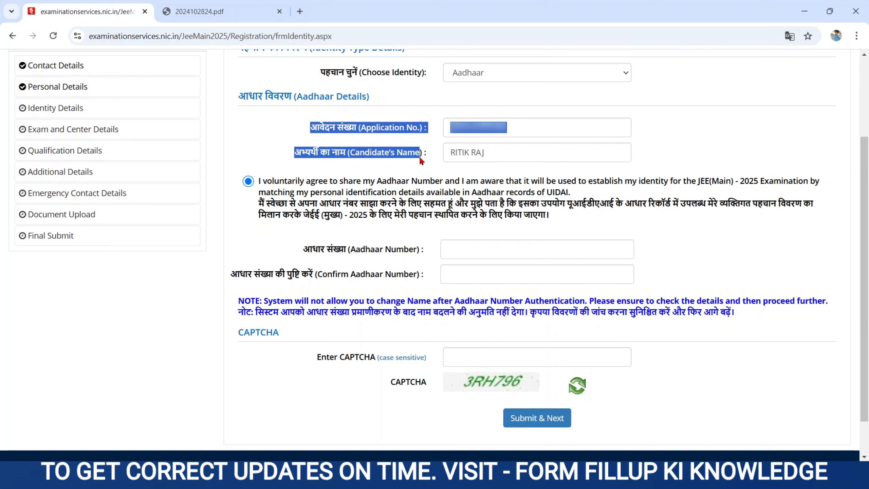
click(259, 206)
drag(263, 205, 589, 215)
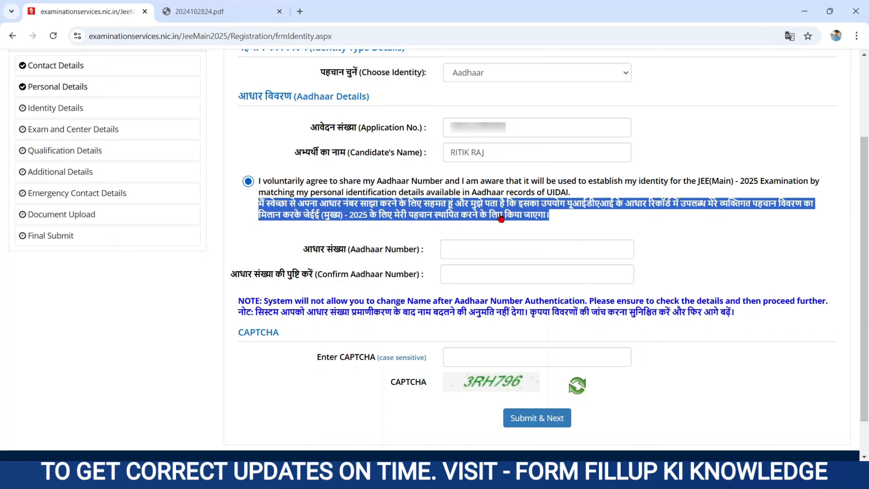
click(597, 219)
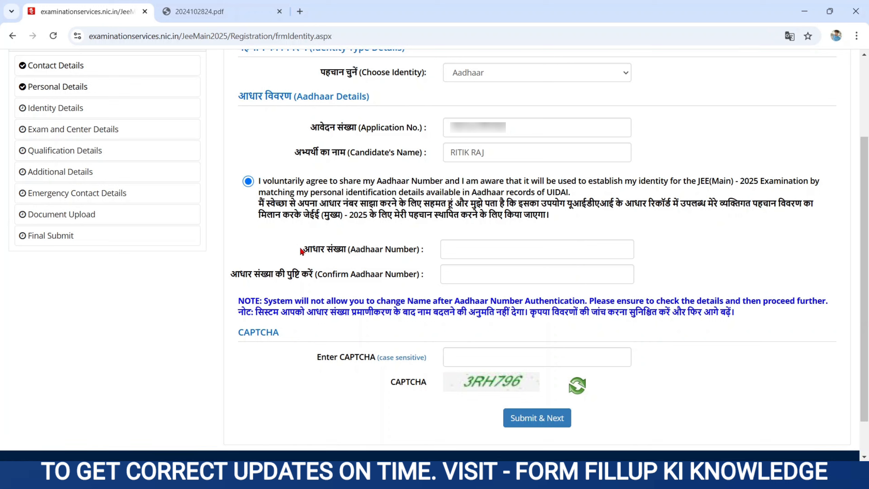
Step: Enter and confirm the Aadhaar number, then submit the identity details and acknowledge
drag(301, 251, 409, 253)
click(497, 250)
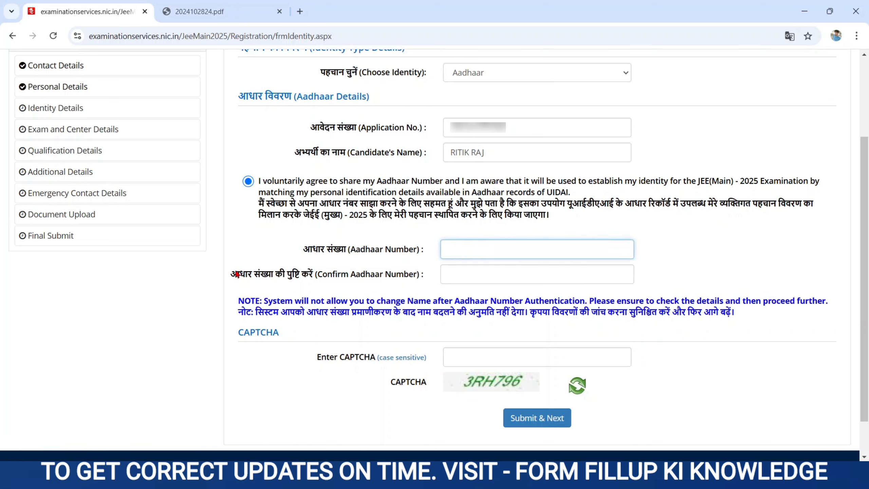
drag(237, 275, 424, 277)
click(486, 274)
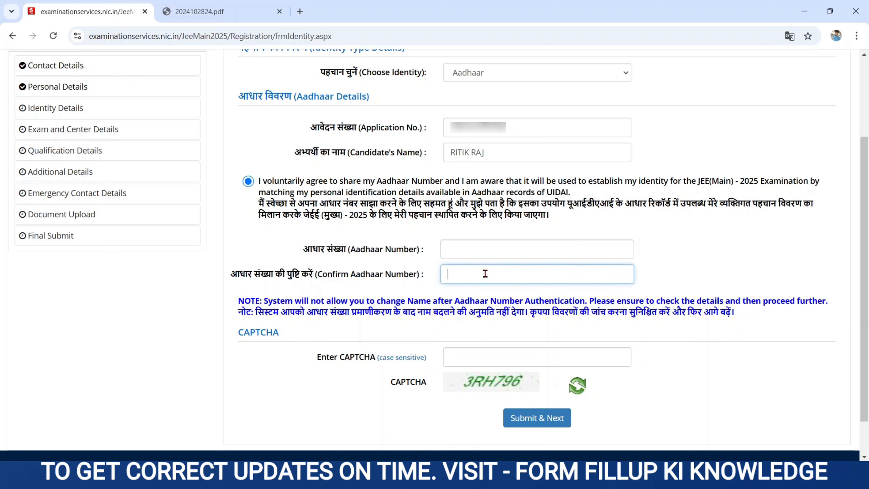
click(549, 76)
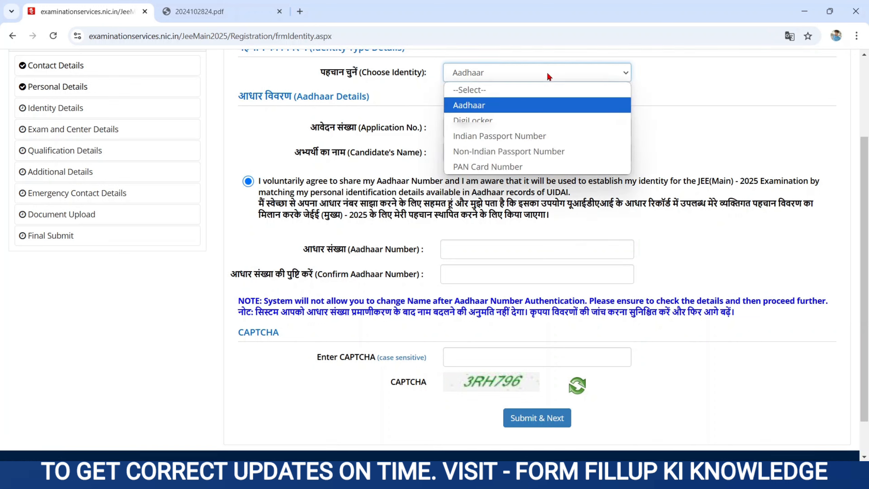
click(548, 76)
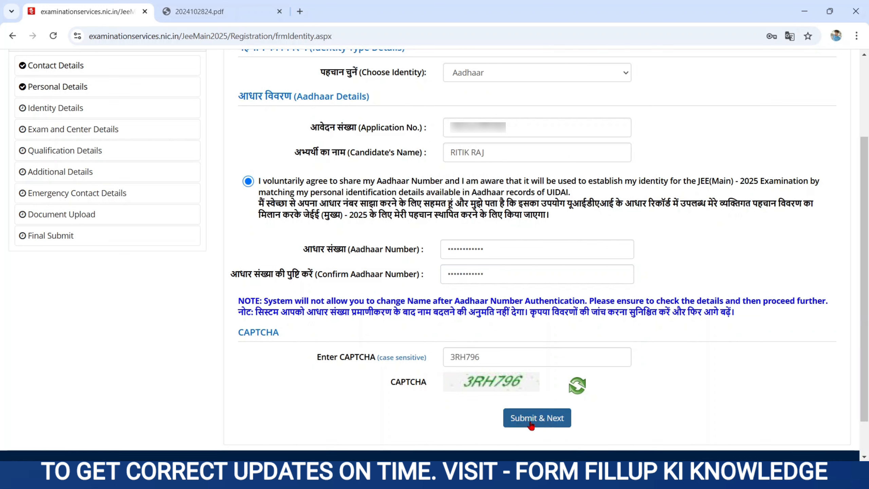
click(531, 425)
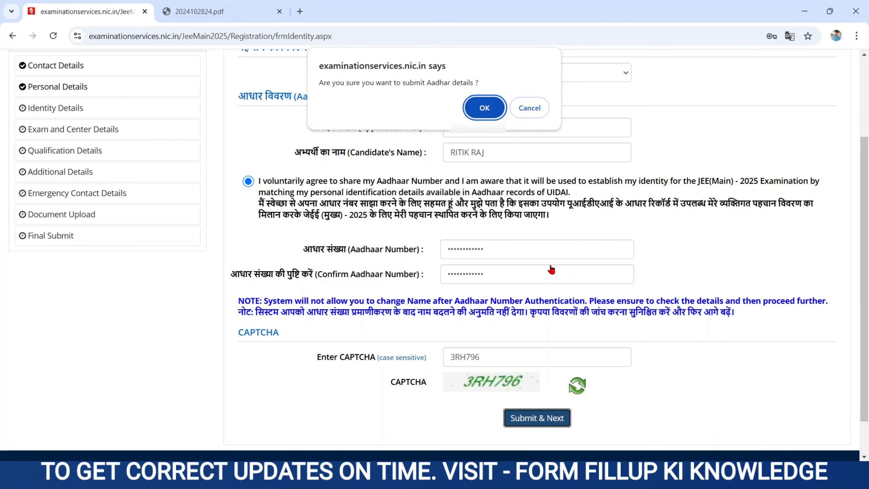
drag(320, 84, 487, 82)
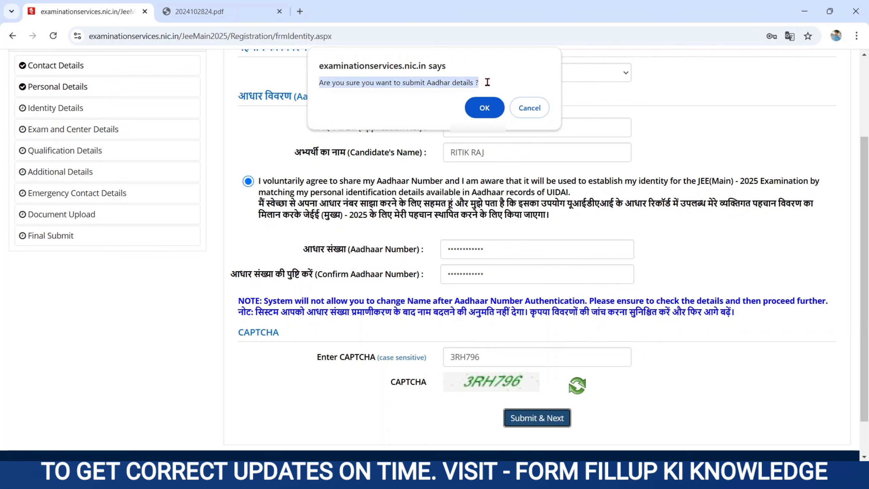
click(485, 107)
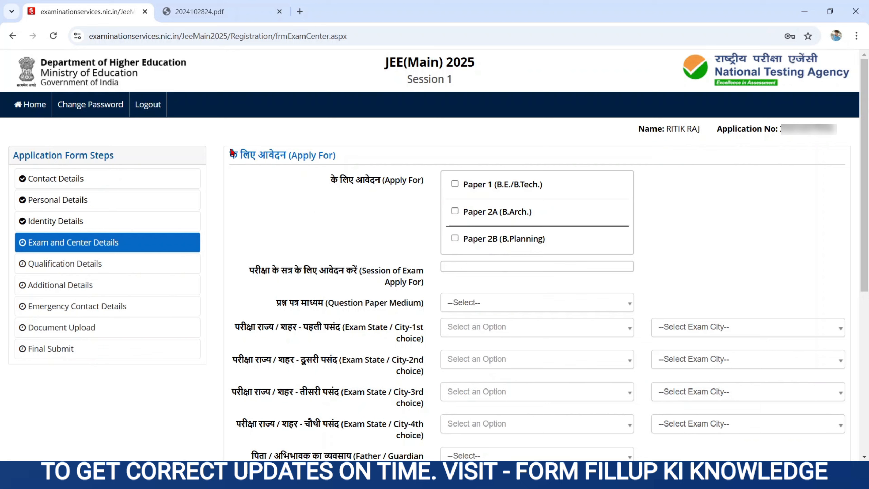
Step: Apply for Paper 1 (B.E./B.Tech.) only, leaving Paper 2A (B.Arch.) unticked
drag(228, 154, 343, 164)
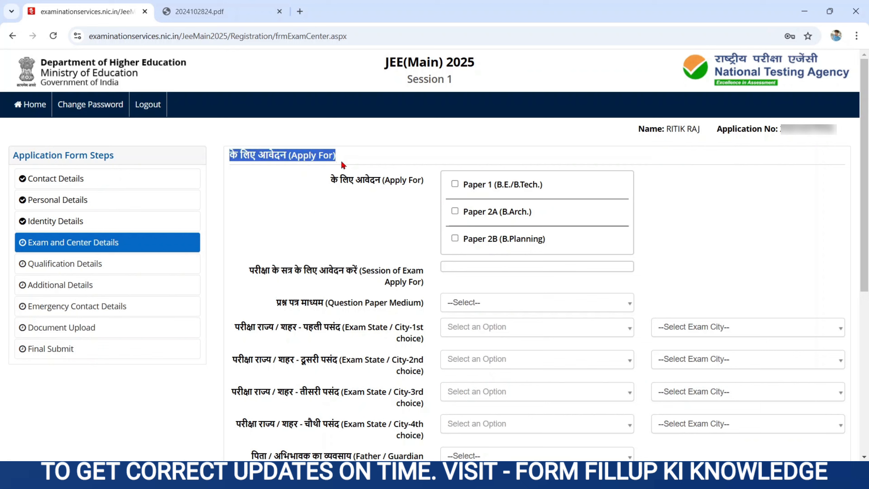
drag(463, 185, 548, 185)
click(465, 212)
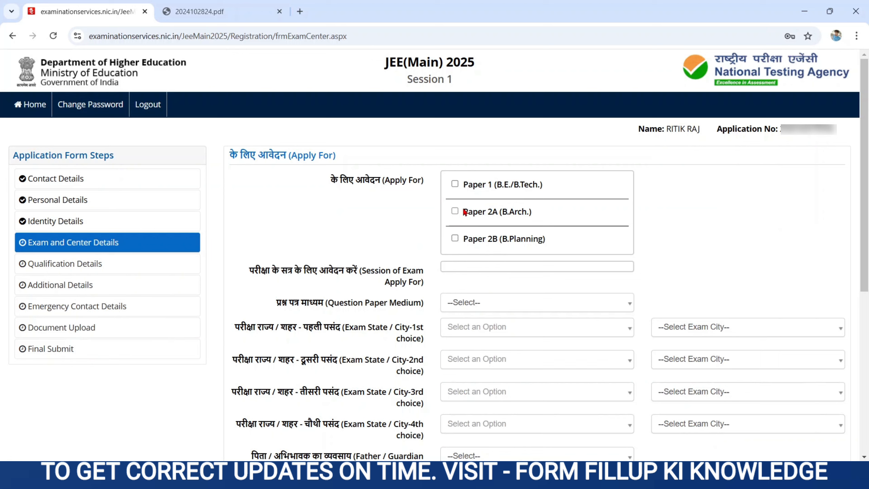
drag(466, 212, 534, 213)
click(467, 240)
drag(467, 240, 546, 243)
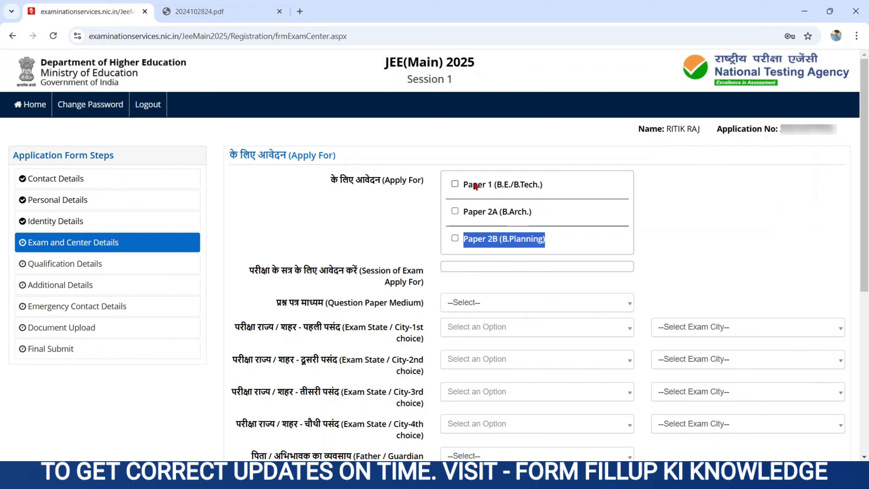
click(456, 184)
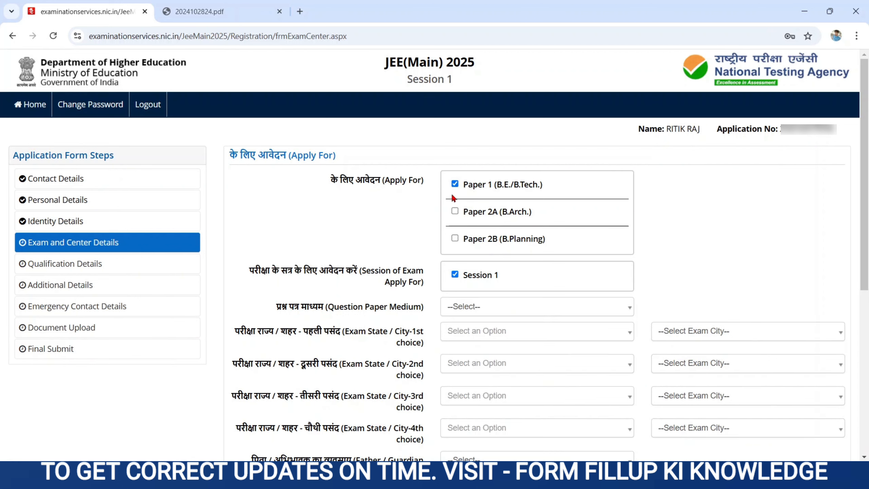
click(455, 212)
click(454, 211)
Step: Choose Hindi as the question paper medium
scroll(389, 229, down, 5)
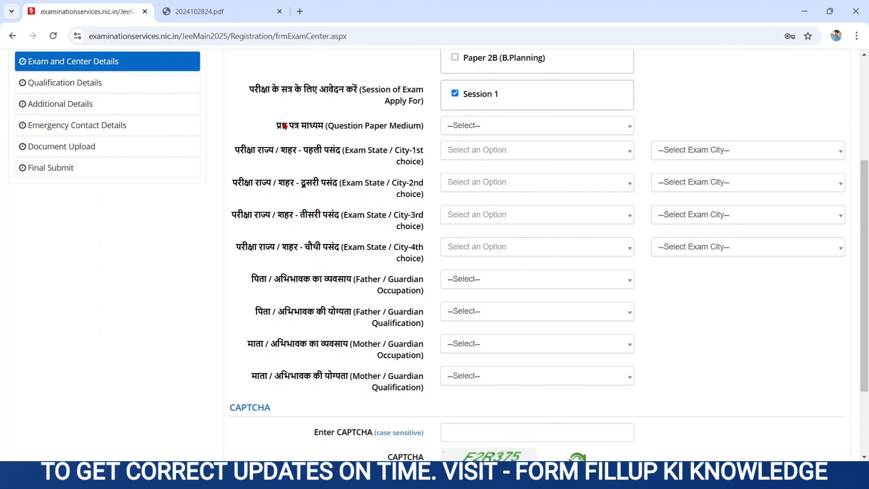
drag(283, 126, 432, 125)
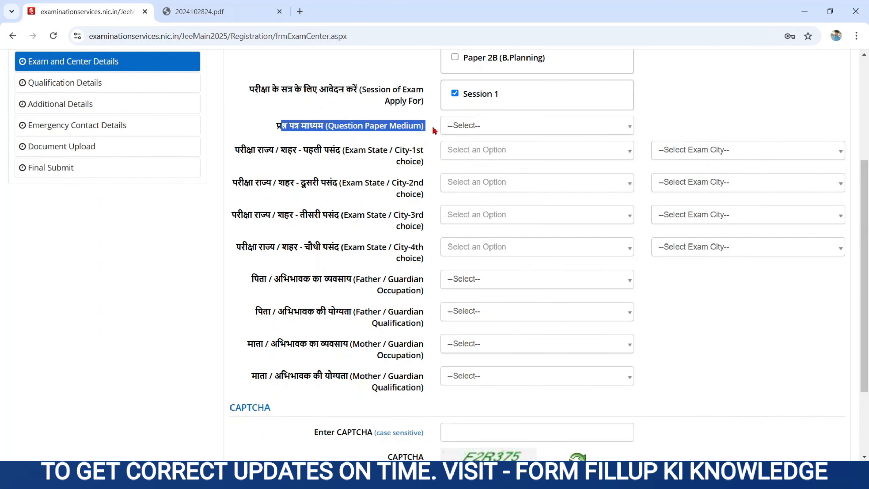
click(486, 129)
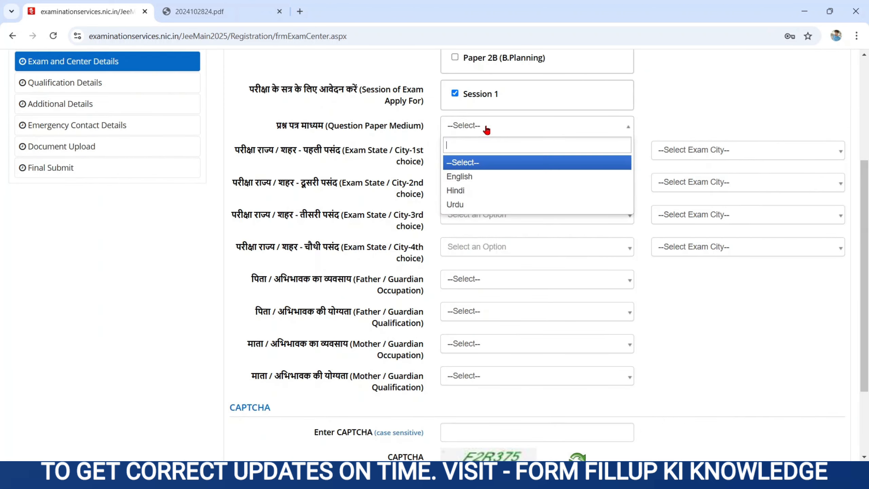
click(463, 191)
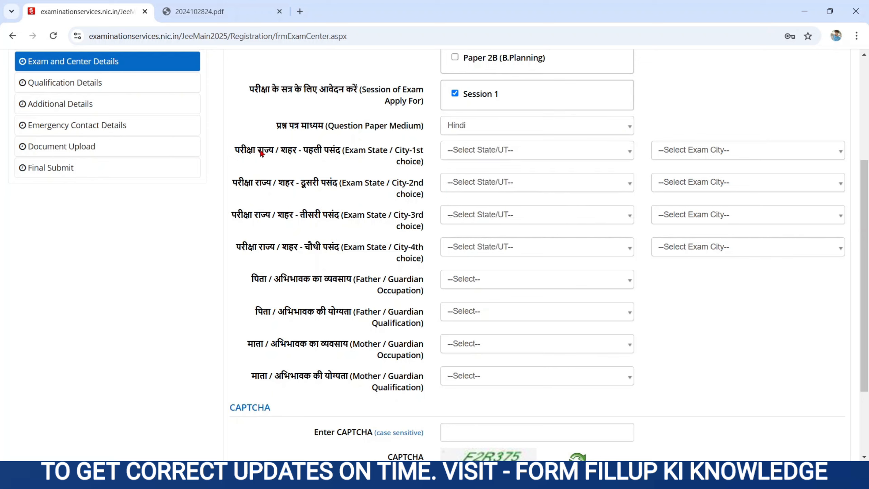
Step: Set the 1st exam centre choice to BIHAR, MUZAFFARPUR
drag(238, 152, 420, 154)
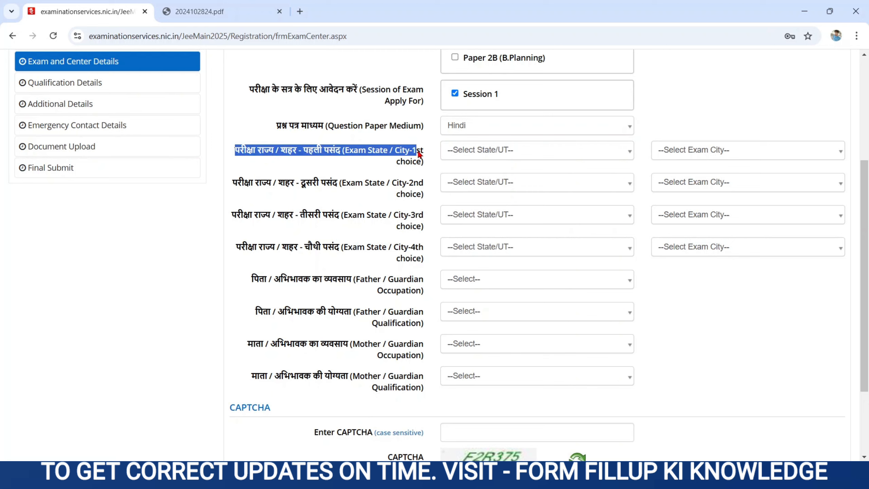
click(471, 154)
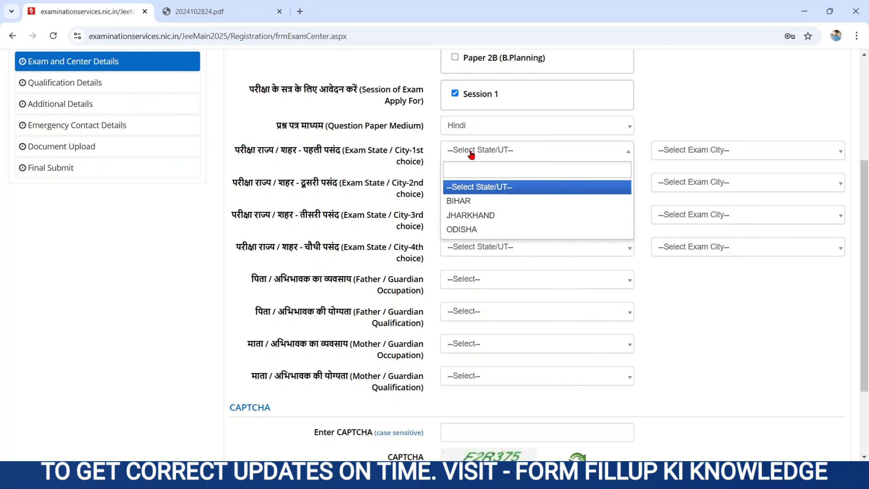
click(478, 204)
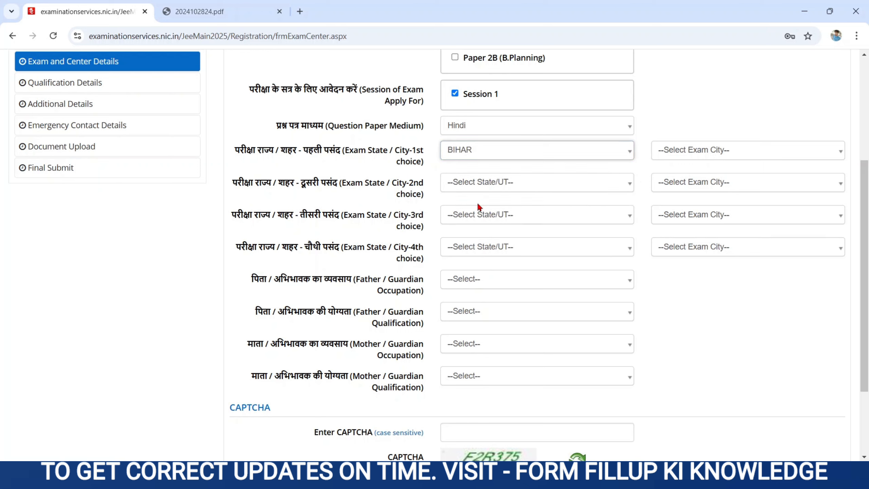
click(697, 150)
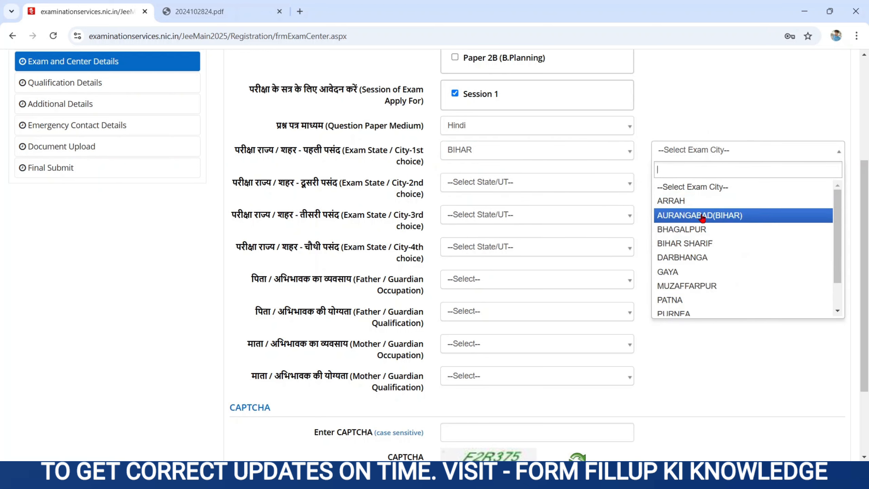
scroll(839, 303, down, 1)
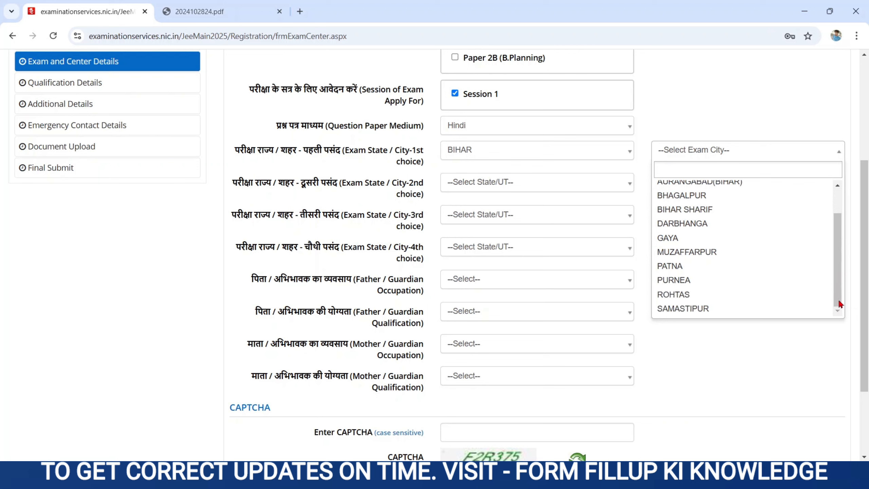
click(687, 251)
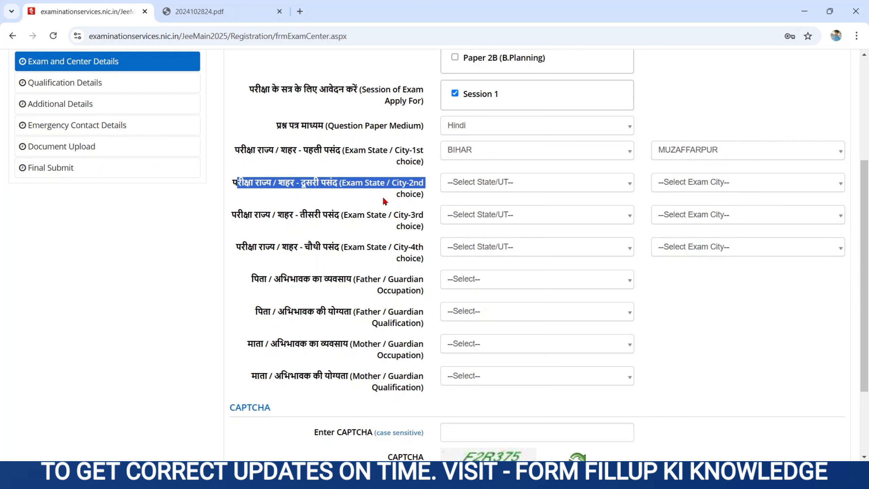
Step: Set BIHAR as the exam state for the 2nd, 3rd and 4th centre choices
click(486, 191)
click(474, 234)
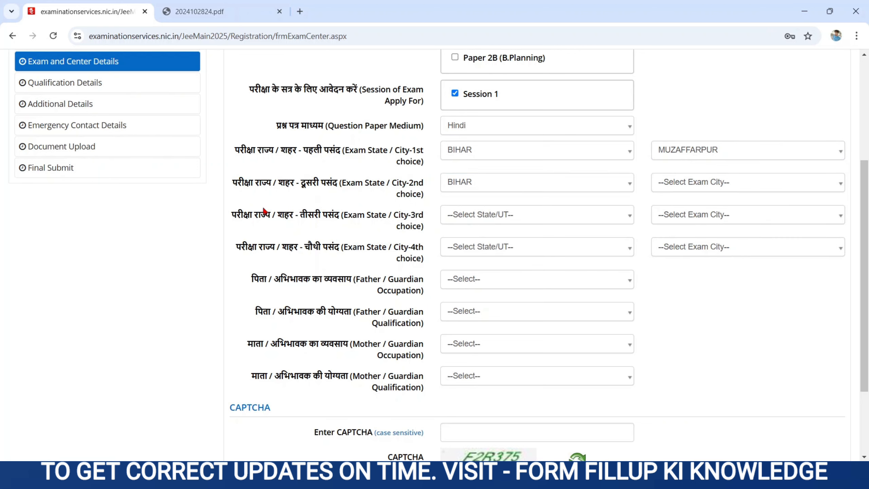
drag(240, 213, 383, 234)
click(521, 220)
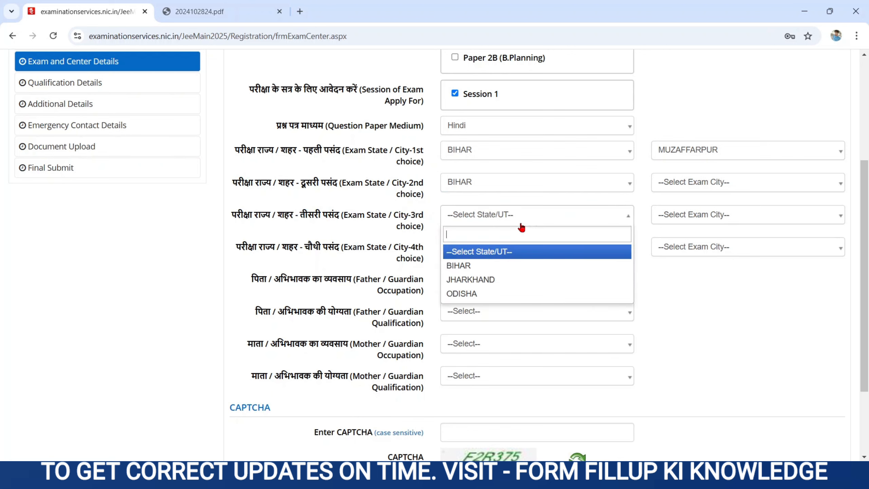
click(482, 266)
click(496, 248)
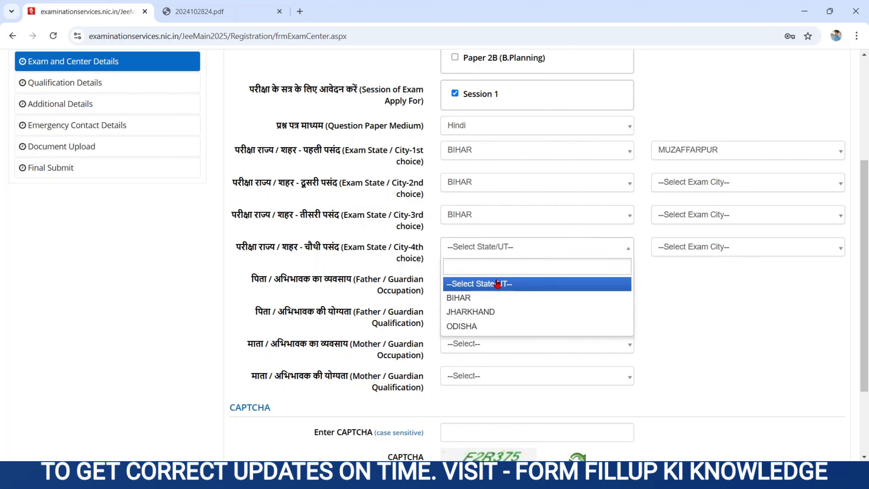
click(470, 297)
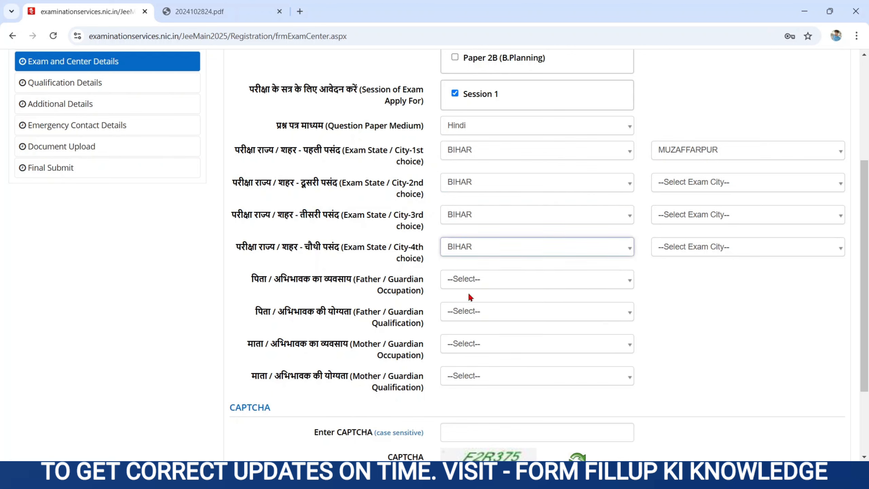
Step: Pick ARRAH, AURANGABAD(BIHAR) and BHAGALPUR as the 2nd–4th choice exam cities
click(708, 185)
click(697, 233)
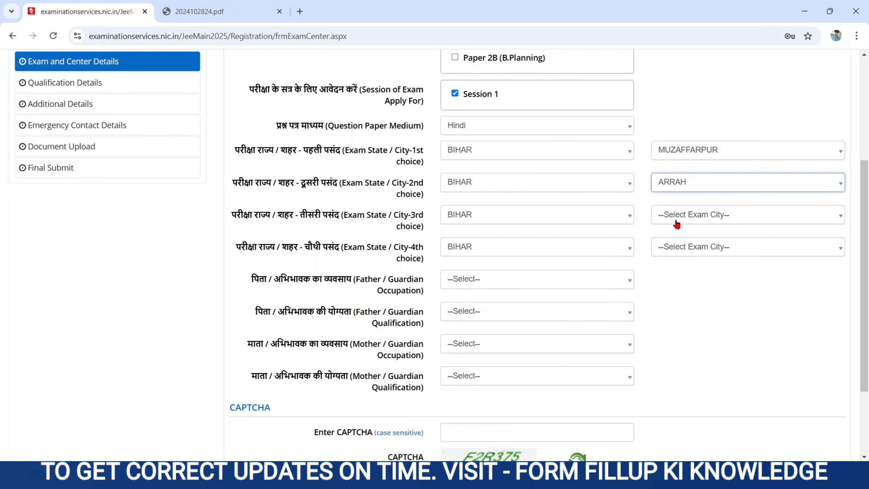
click(677, 223)
click(680, 280)
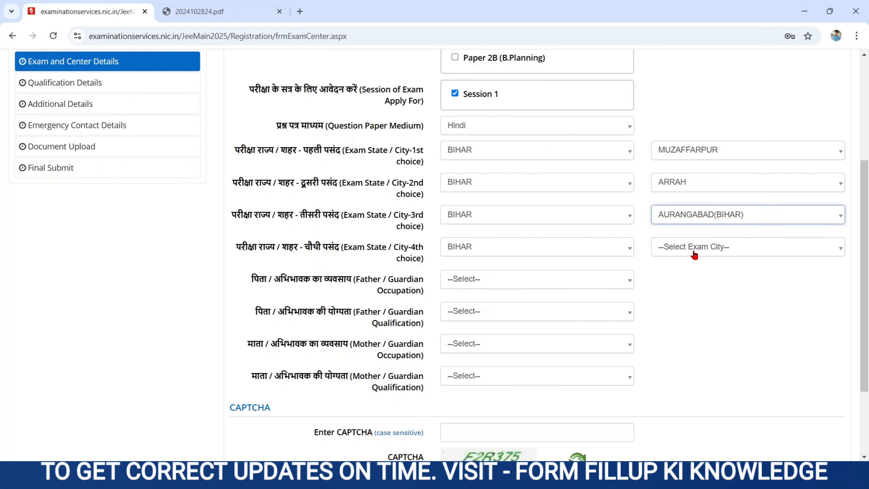
click(695, 255)
click(684, 327)
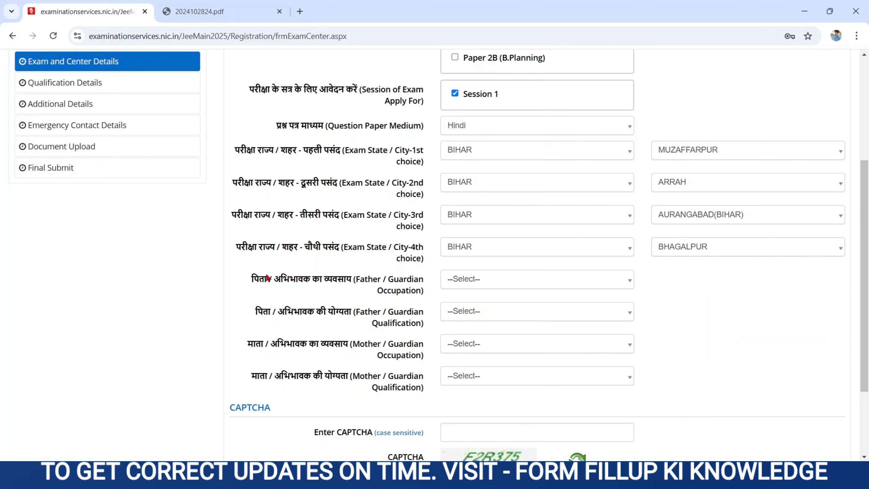
drag(240, 274, 423, 292)
Step: Set the father's occupation to OTHERS and qualification to MATRICULATE
click(470, 285)
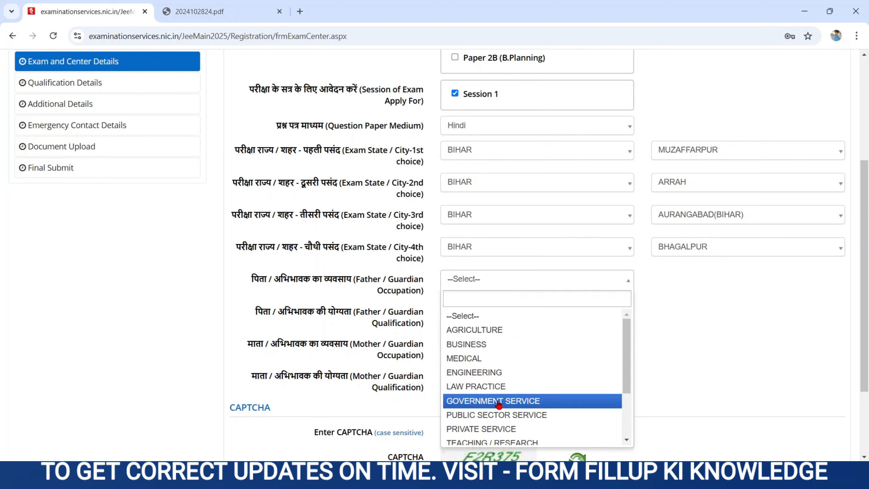
click(628, 432)
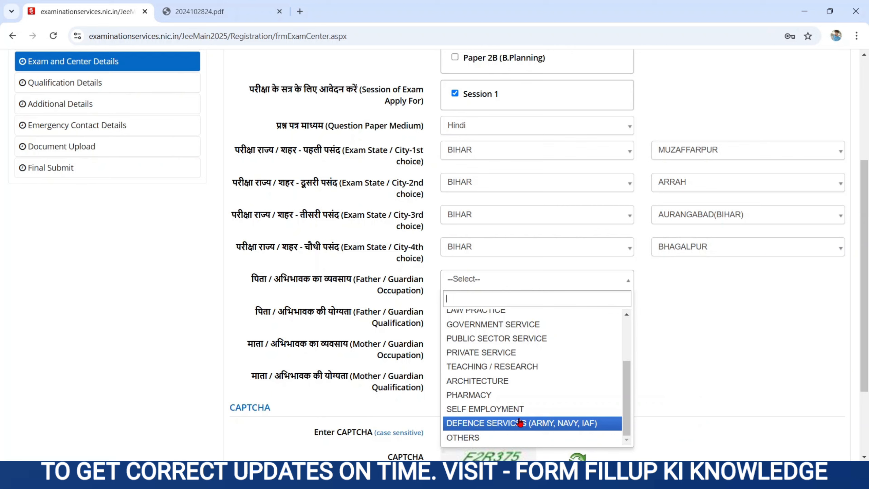
click(485, 442)
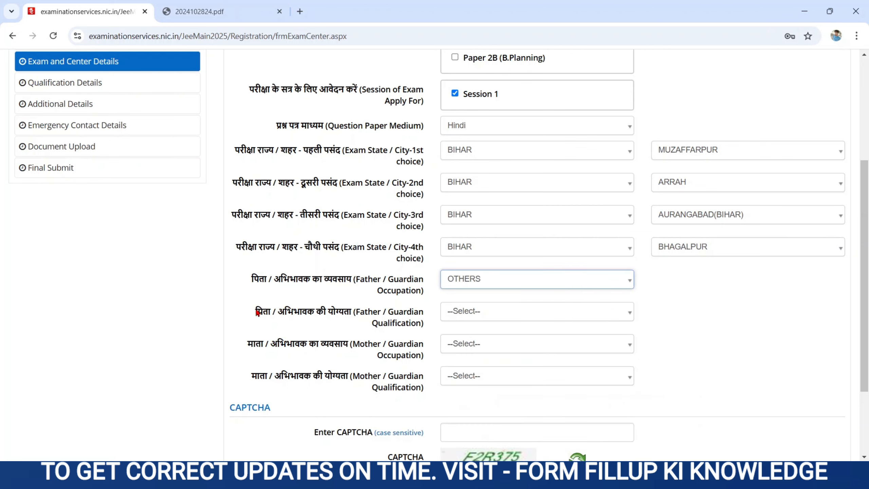
drag(258, 312, 413, 323)
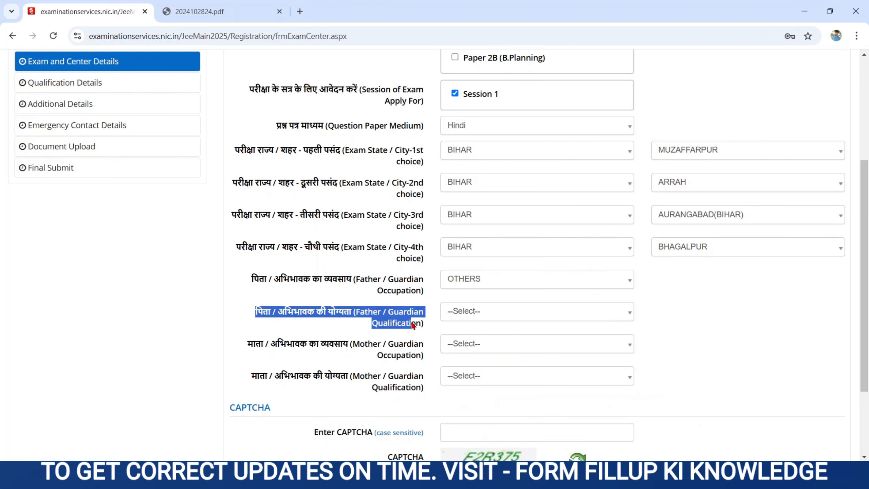
click(473, 316)
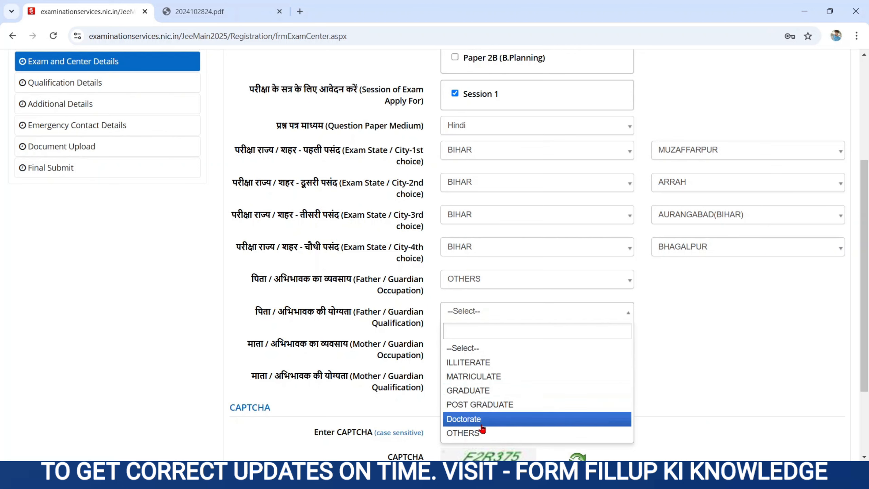
click(486, 376)
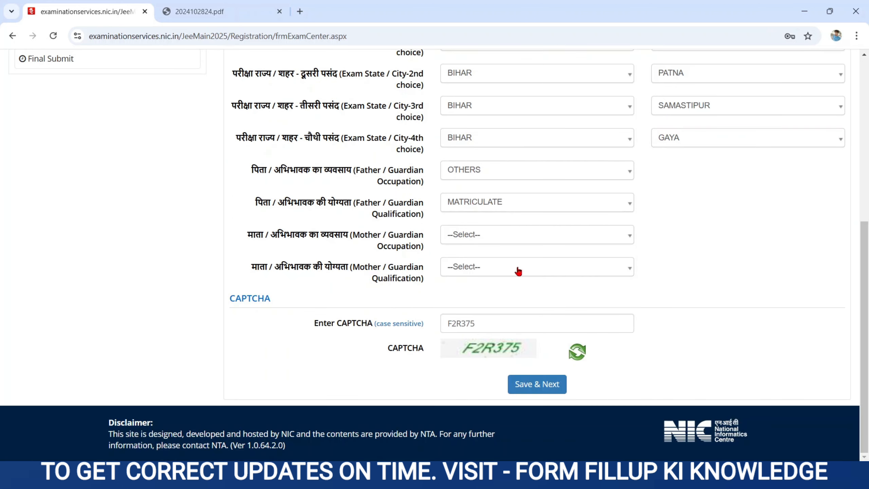
Step: Set the mother's occupation to OTHERS (INCLUDING HOUSE WIFE) and qualification to ILLITERATE
drag(248, 234, 417, 247)
click(535, 234)
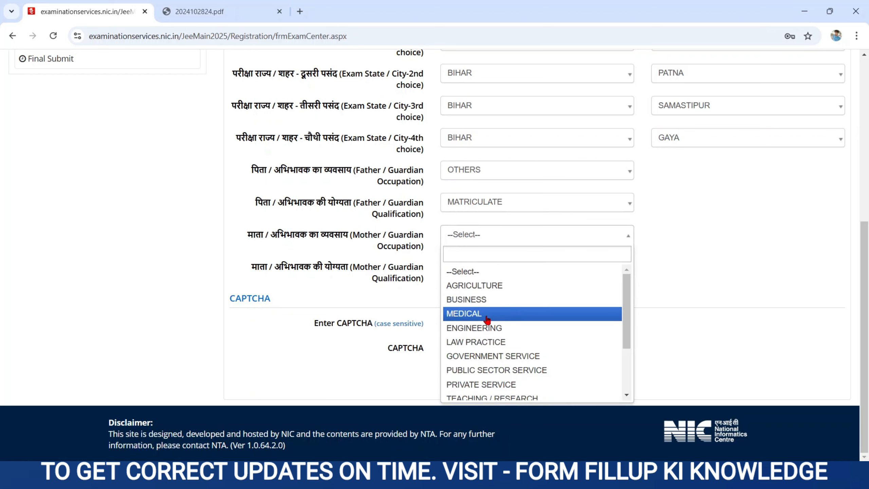
click(626, 385)
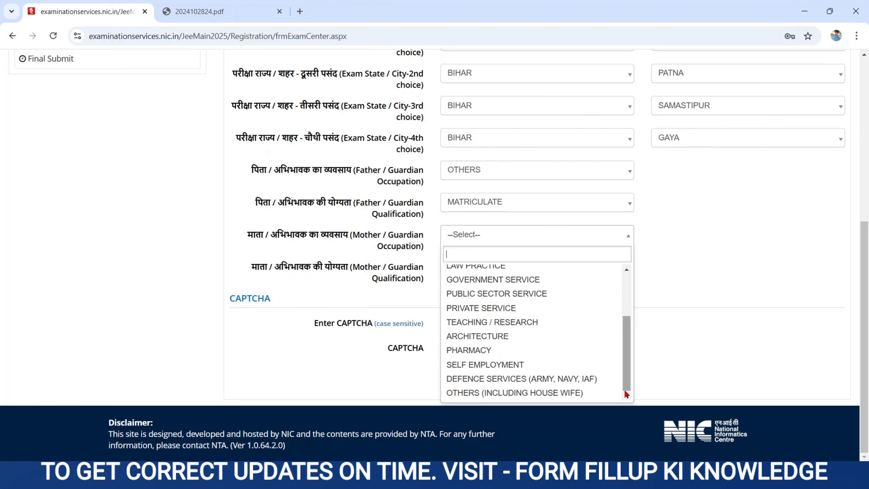
click(535, 394)
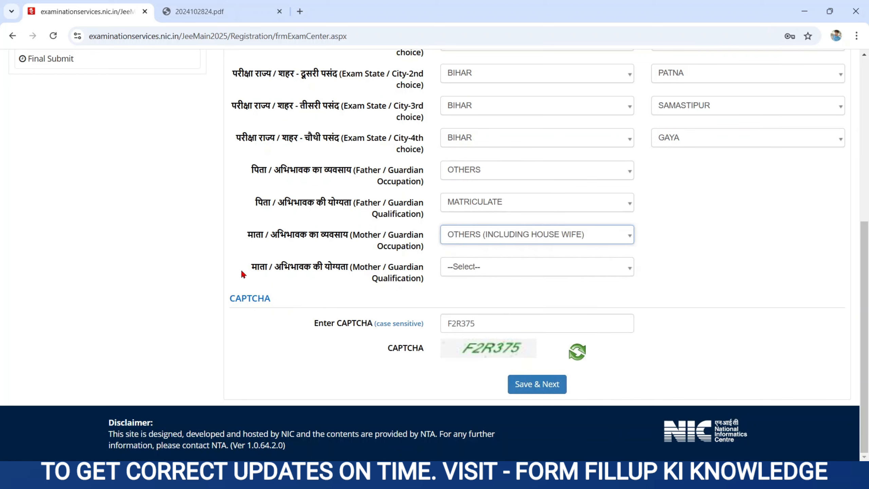
drag(242, 274, 435, 279)
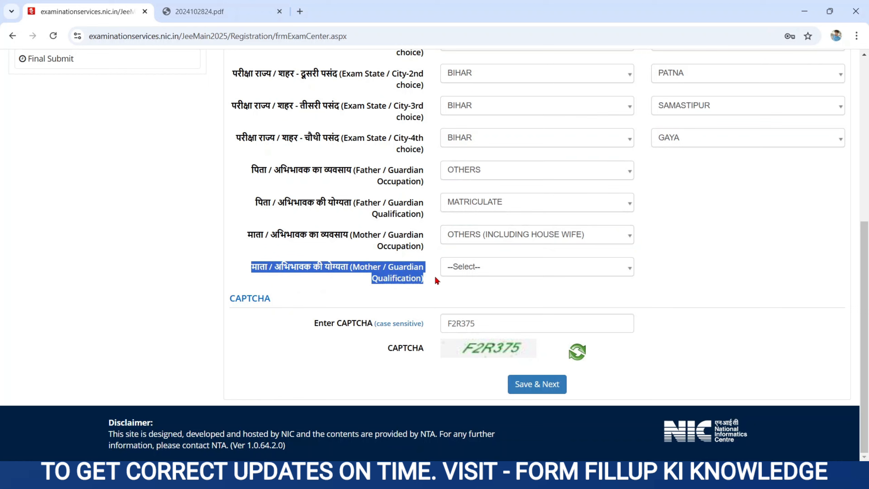
click(496, 267)
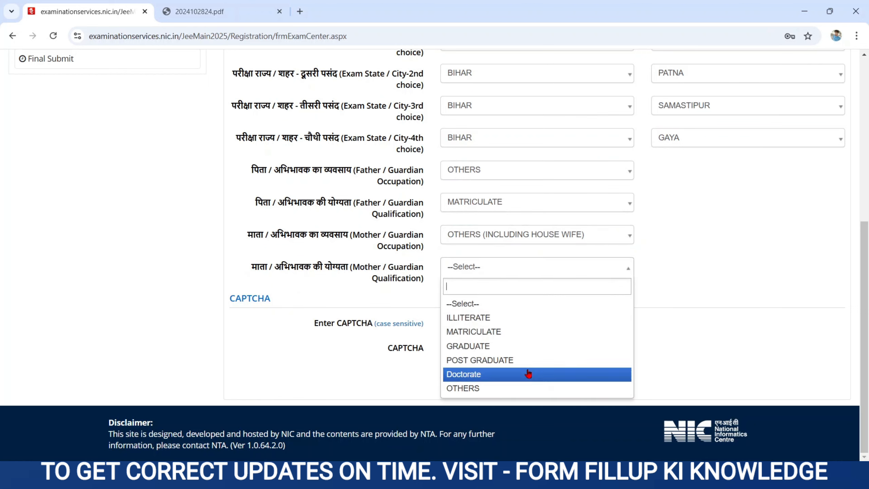
click(476, 318)
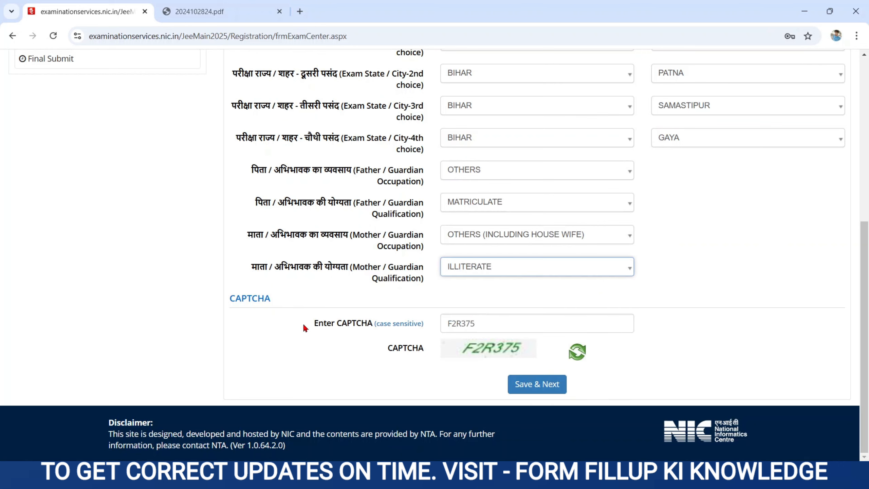
drag(304, 326, 424, 354)
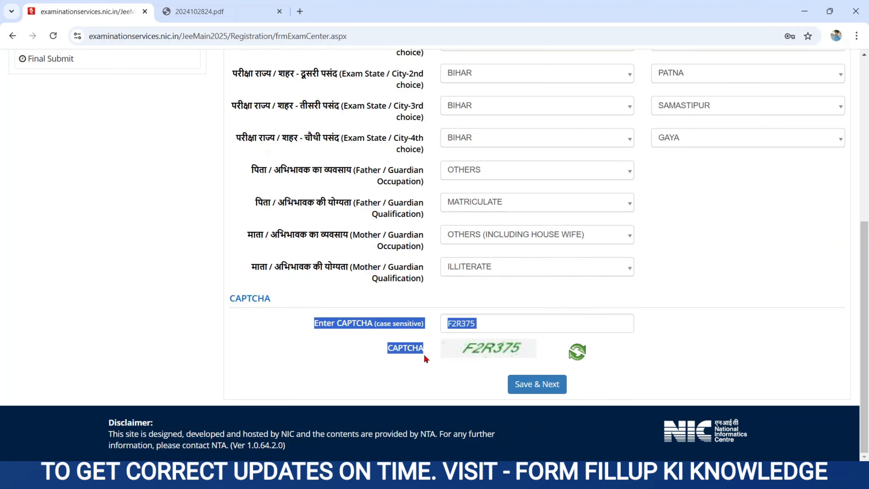
Step: Save the Exam and Center Details section and confirm Yes to reach the blank 10th qualification fields
click(673, 358)
click(526, 386)
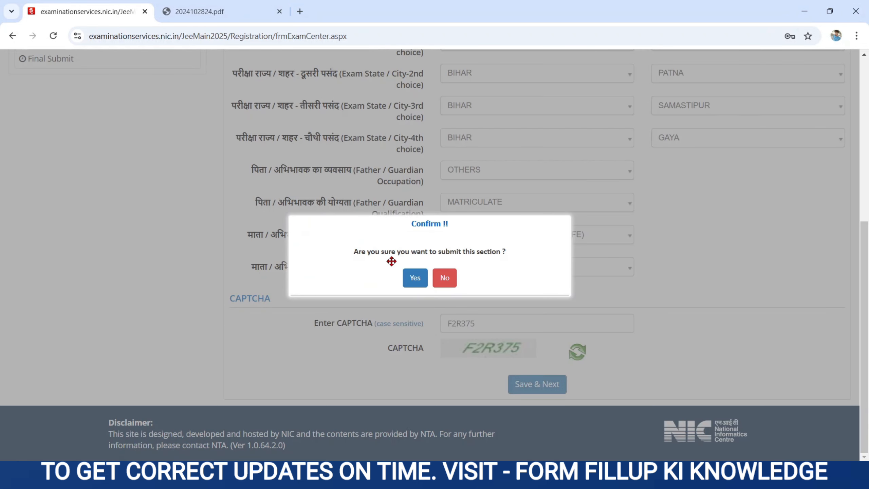
drag(508, 251, 347, 254)
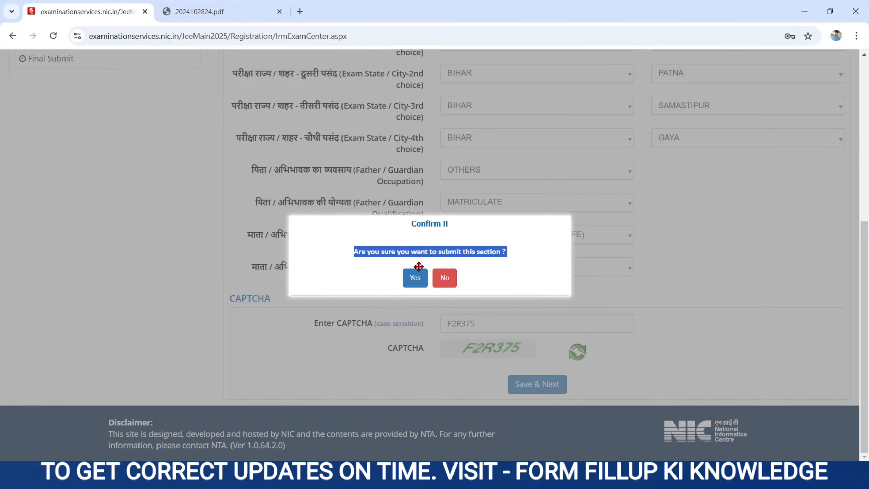
click(413, 279)
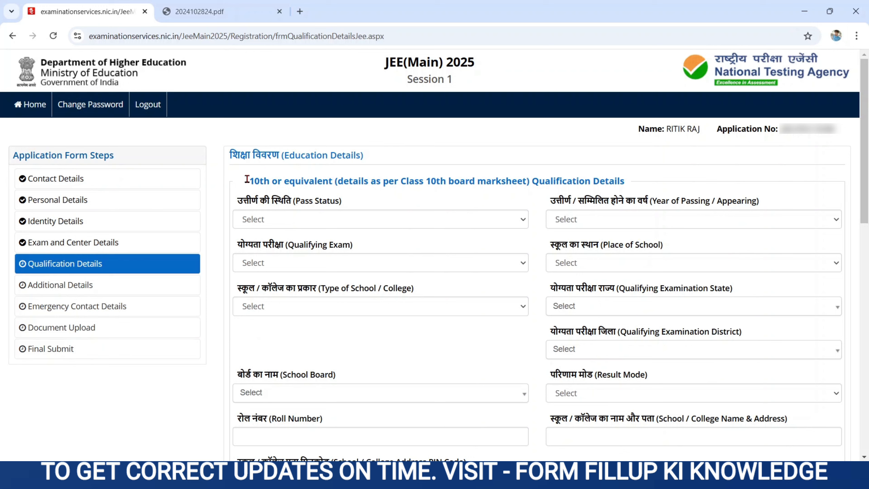
drag(249, 179, 443, 194)
drag(605, 185, 610, 186)
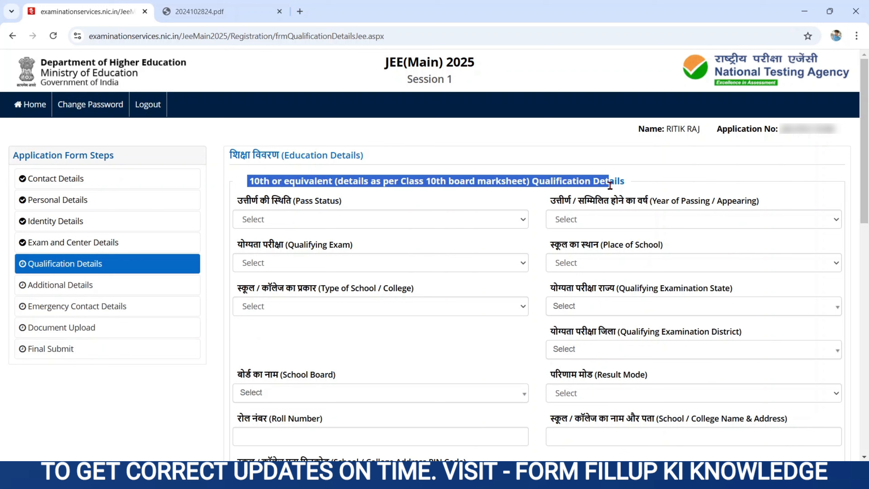
click(265, 200)
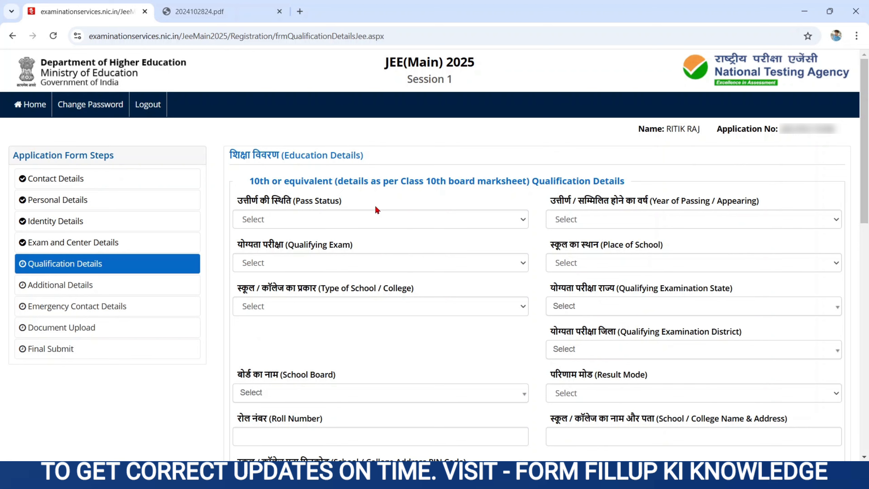
Step: Set the 10th pass status to Passed, year 2017, qualifying exam 10th or Equivalent
click(306, 219)
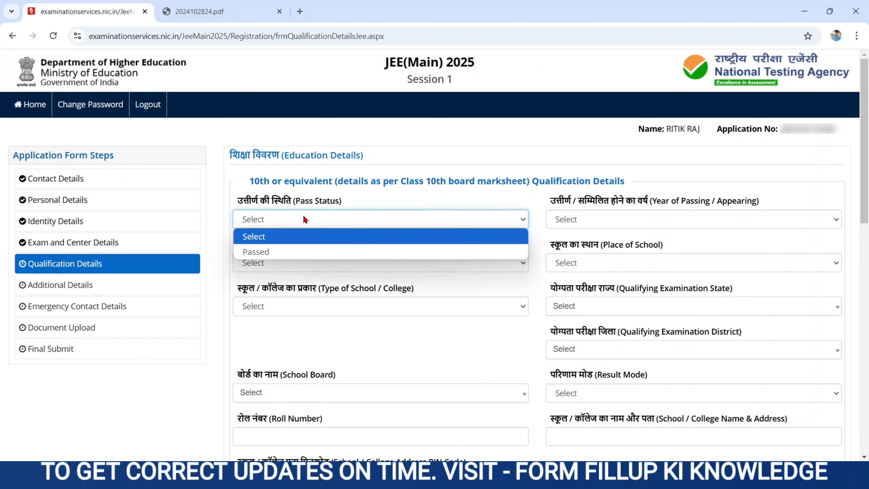
click(261, 252)
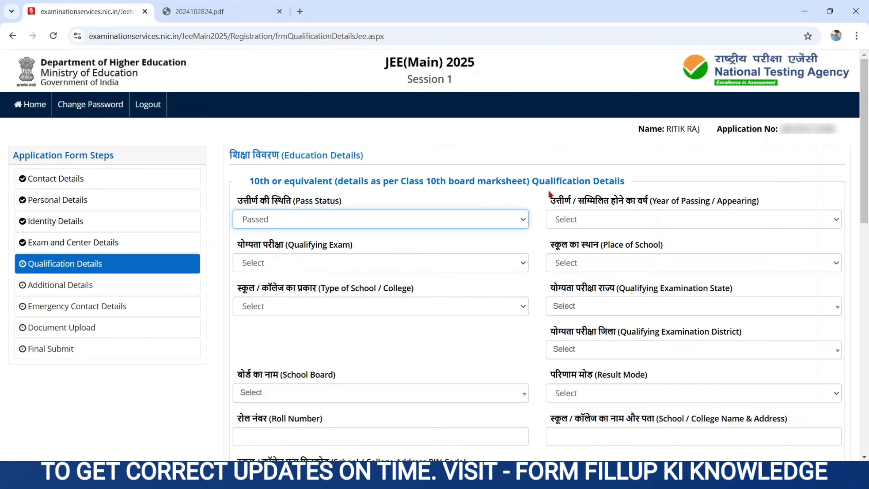
drag(549, 198, 737, 206)
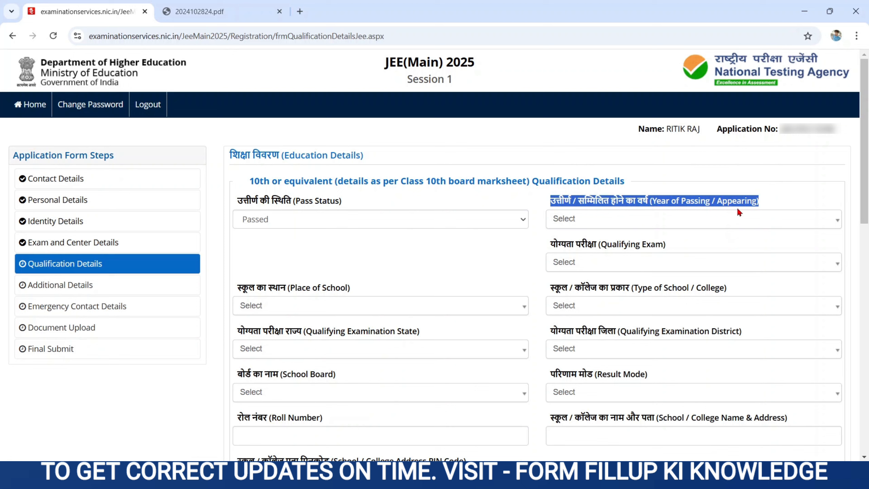
click(608, 224)
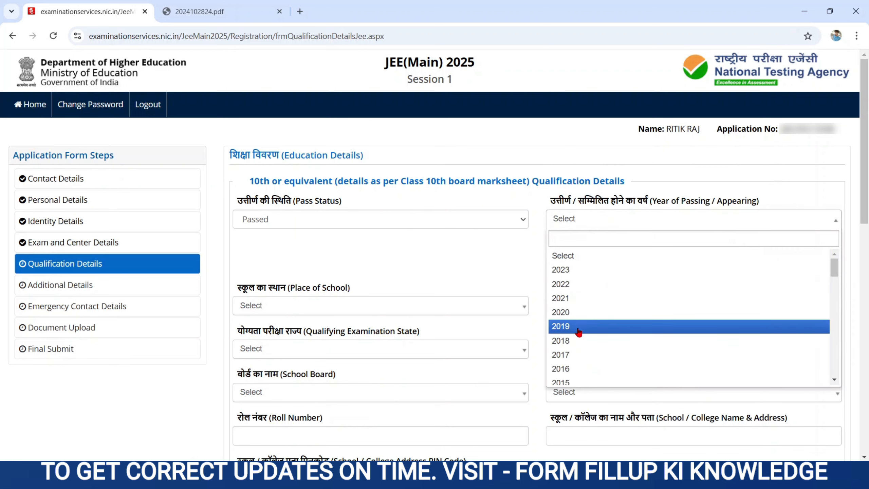
click(570, 354)
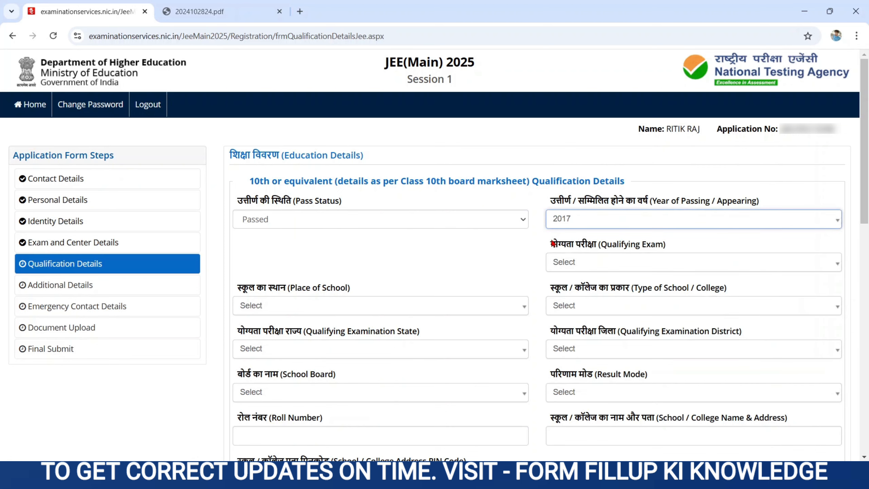
drag(552, 243, 667, 246)
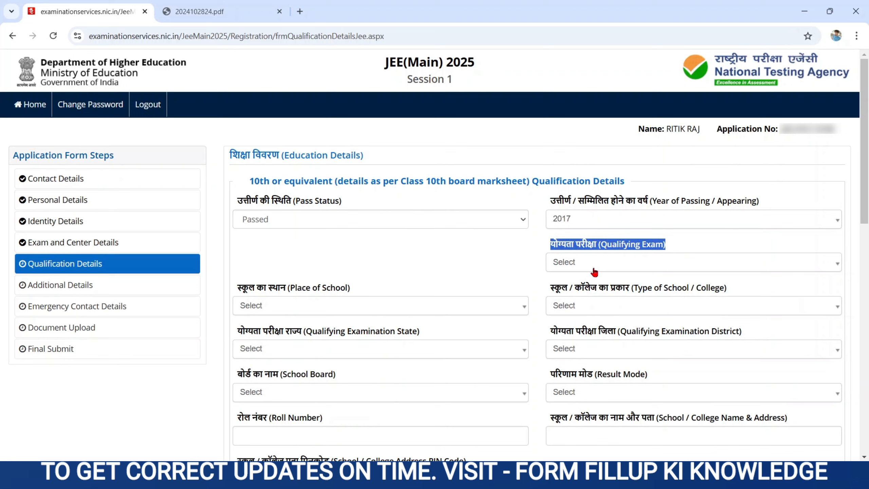
click(588, 268)
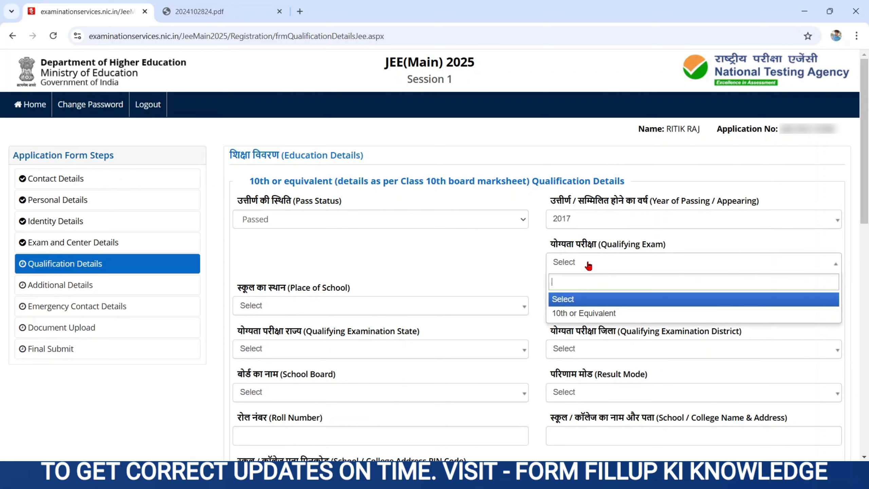
click(584, 313)
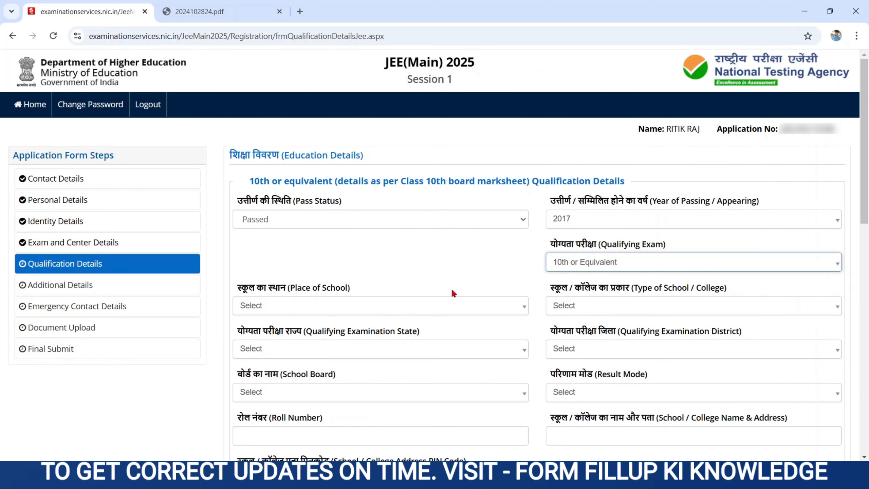
Step: Set the place of school to Urban and the school type to Government School
drag(236, 288, 354, 298)
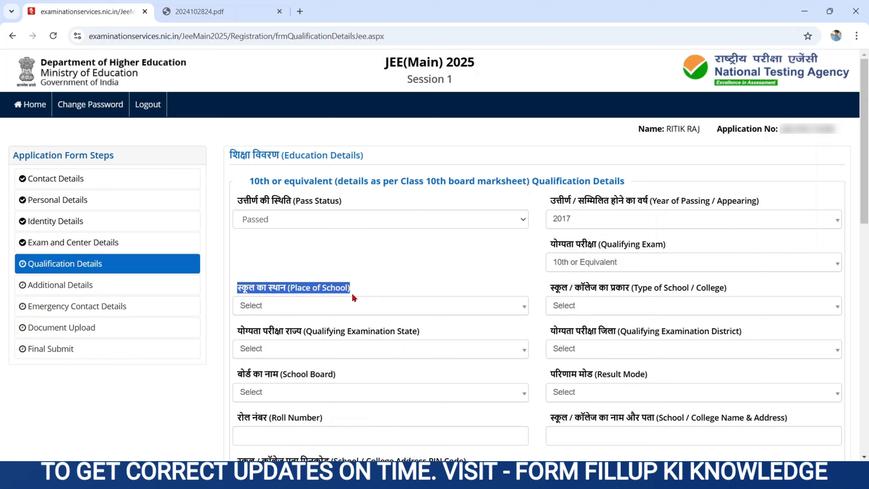
click(316, 306)
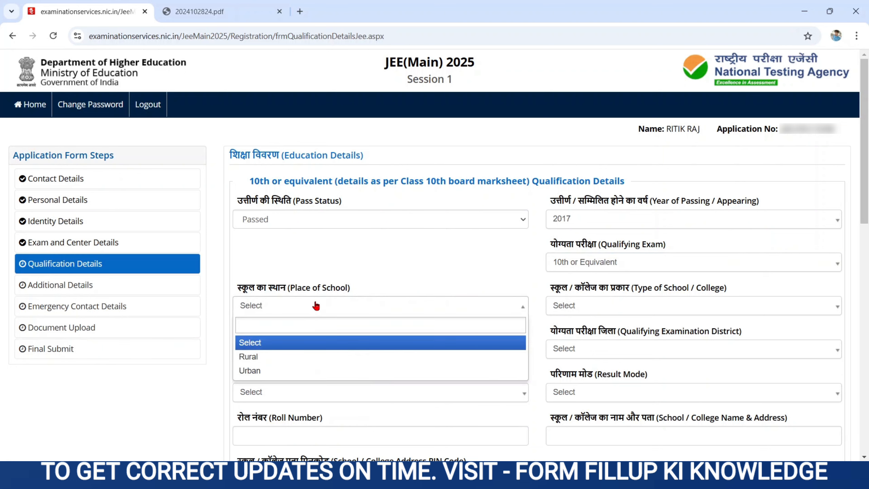
click(259, 341)
click(274, 306)
click(256, 372)
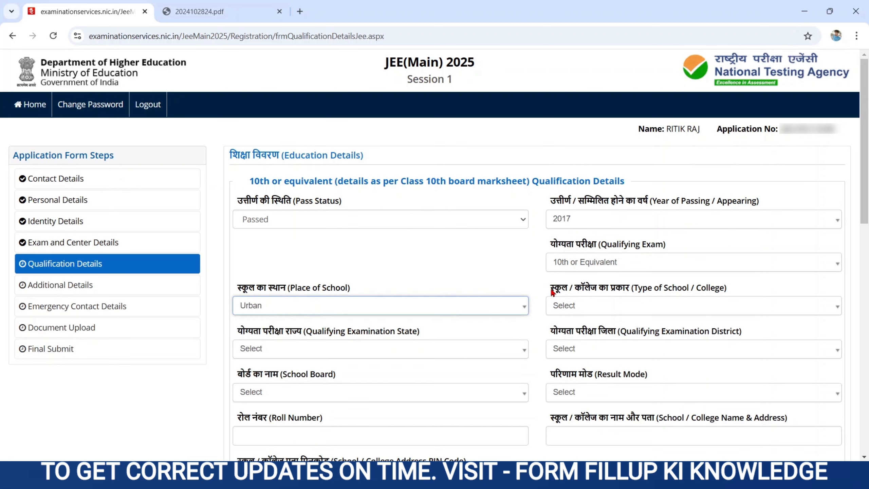
drag(551, 289, 725, 294)
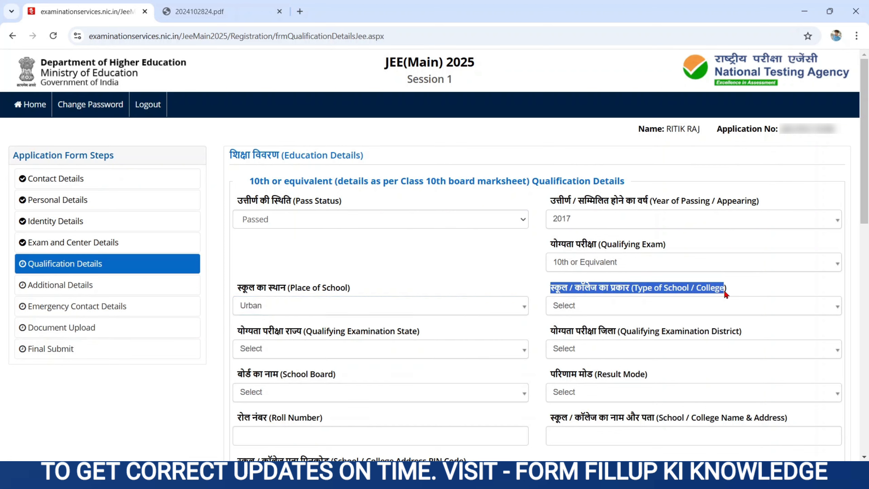
click(625, 311)
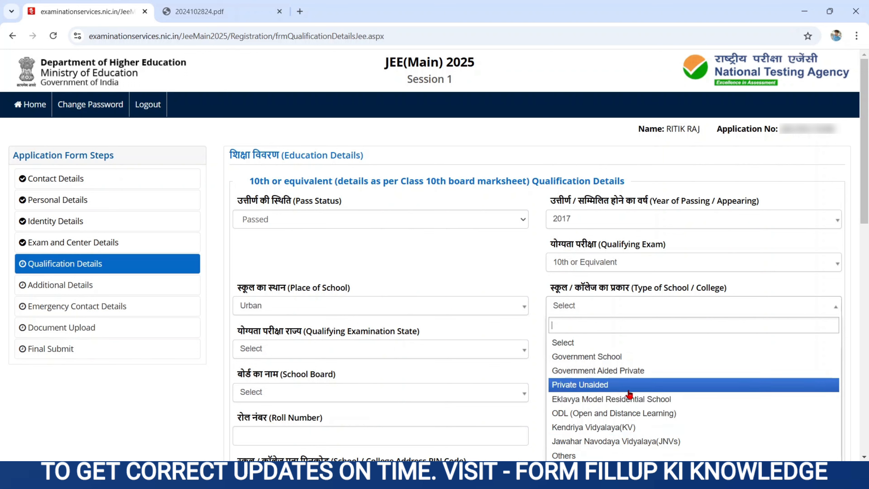
click(579, 357)
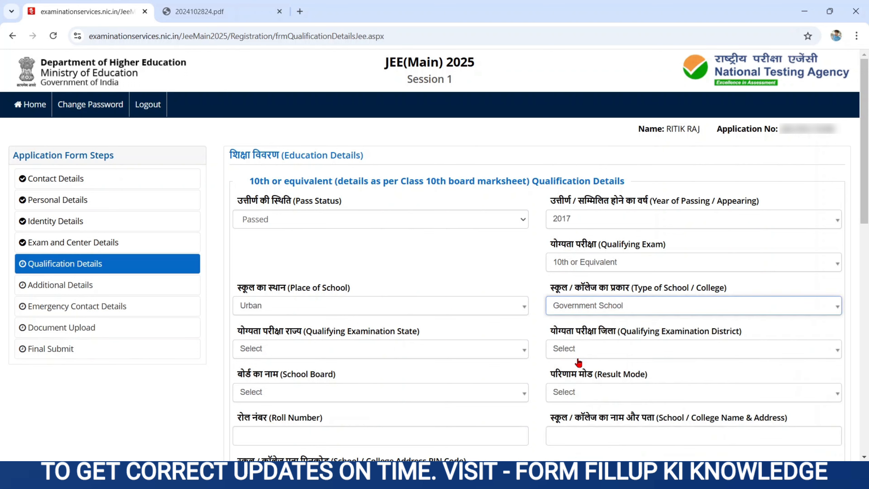
Step: Choose BIHAR as the examination state and EAST CHAMPARAN as the district
click(242, 335)
drag(238, 331, 346, 335)
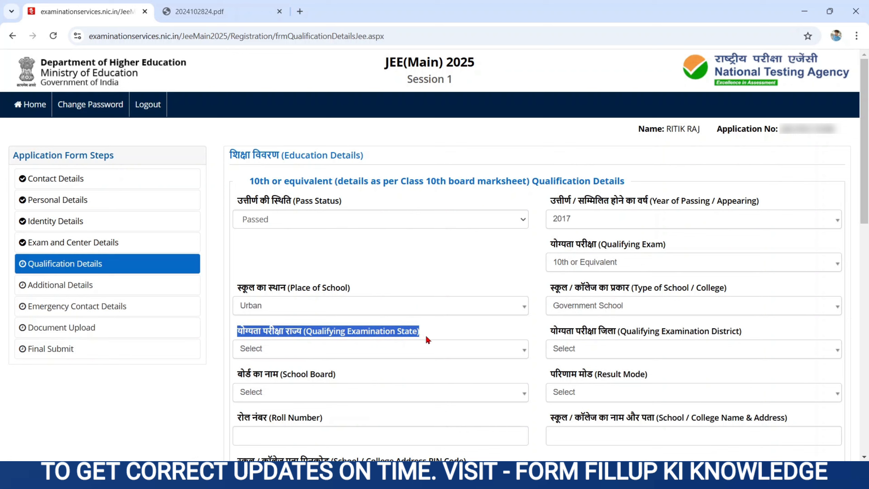
click(272, 350)
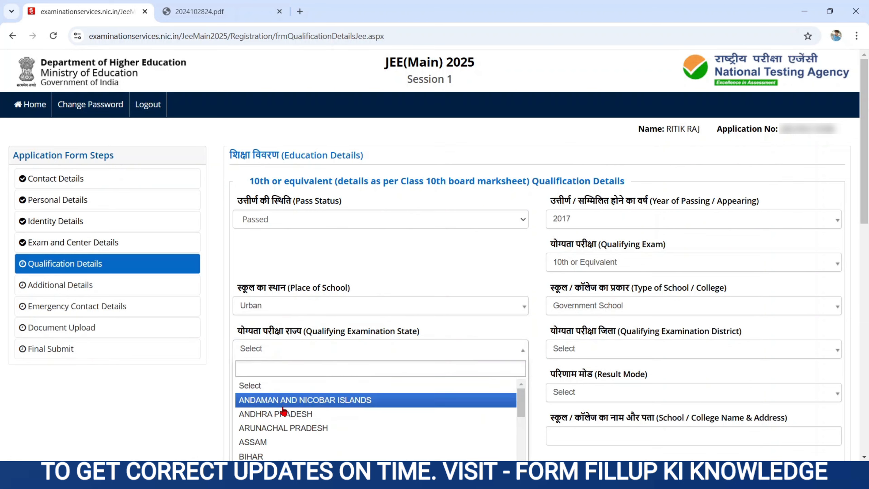
click(258, 456)
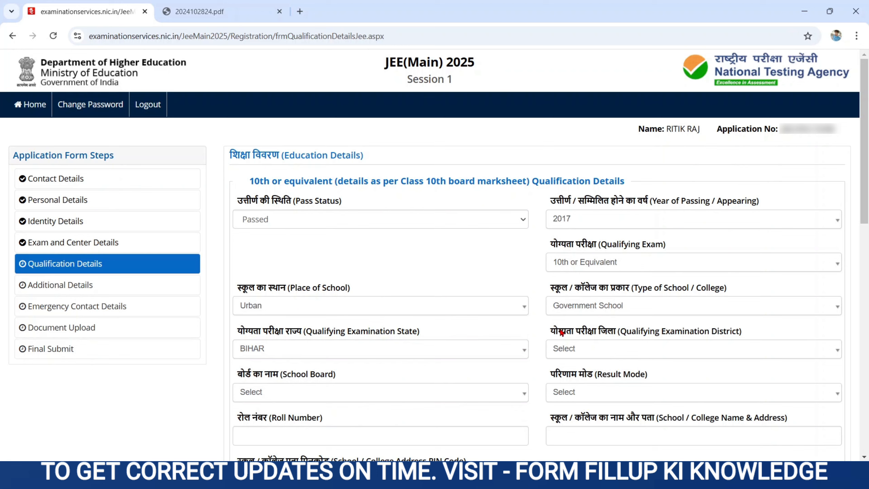
drag(551, 332, 763, 337)
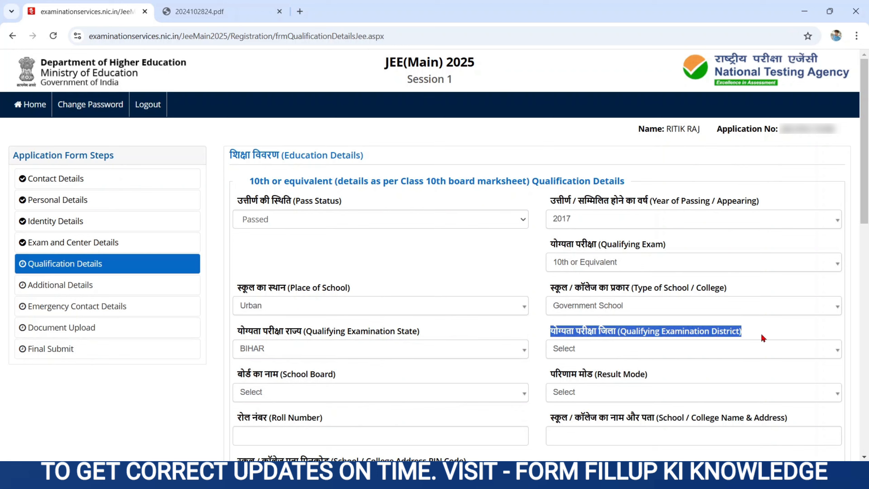
click(622, 349)
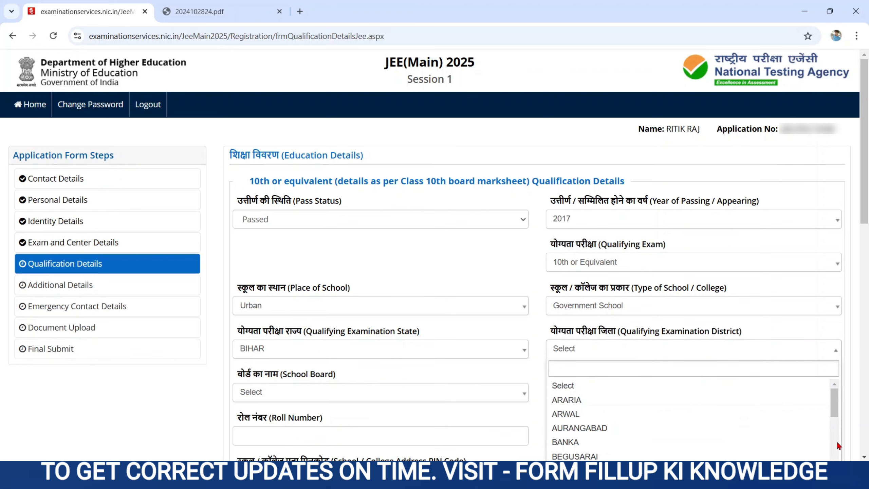
scroll(838, 446, down, 3)
click(667, 410)
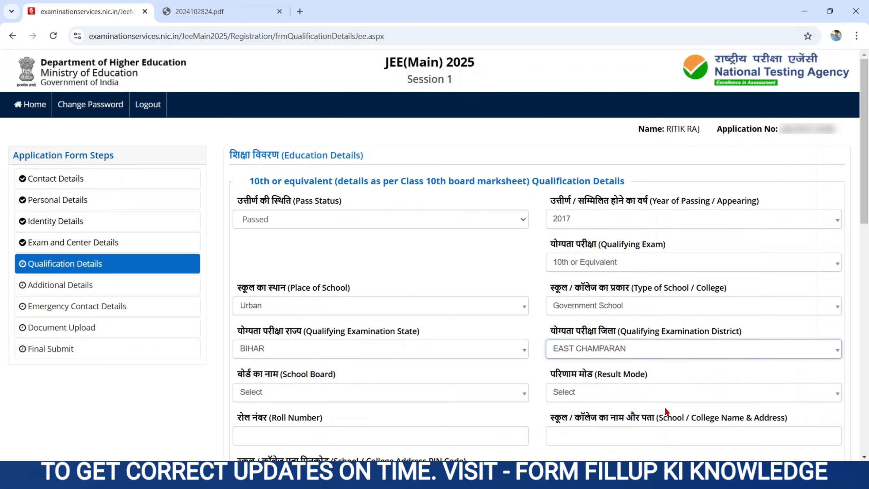
Step: Choose BIHAR SCHOOL EXAMINATION BOARD as the 10th board and Percentage as the result mode
scroll(345, 414, down, 3)
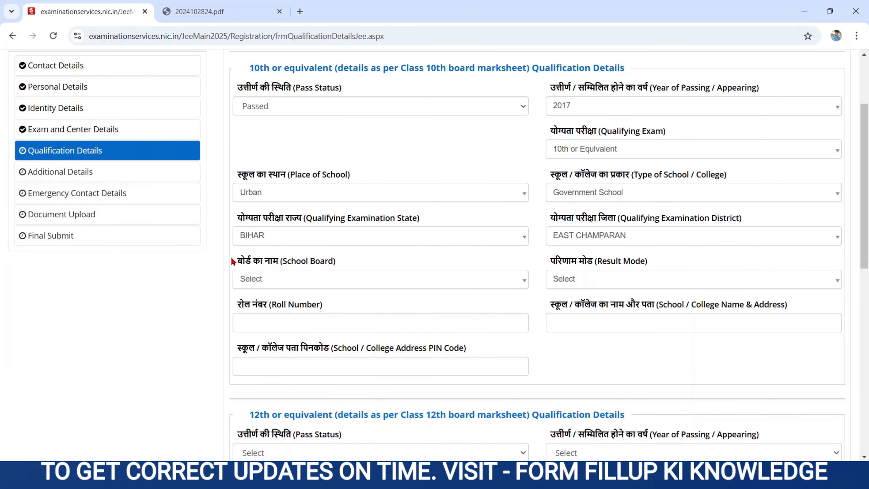
drag(231, 262, 350, 264)
click(296, 282)
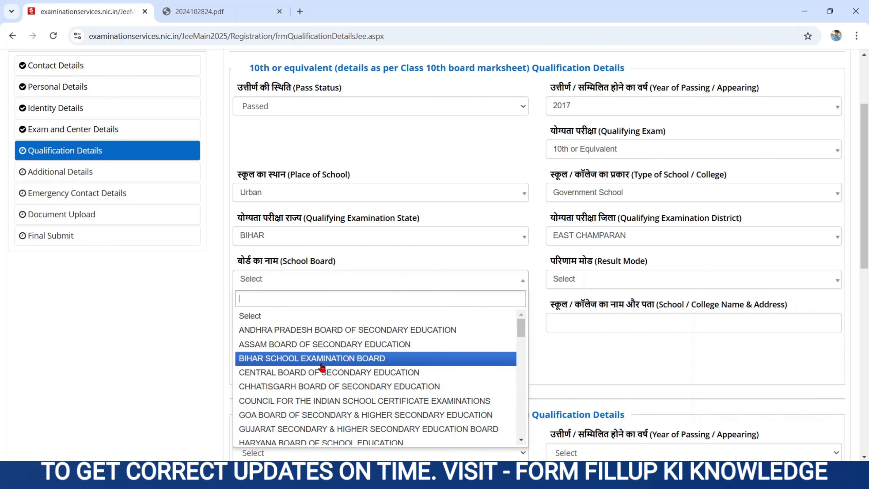
click(292, 358)
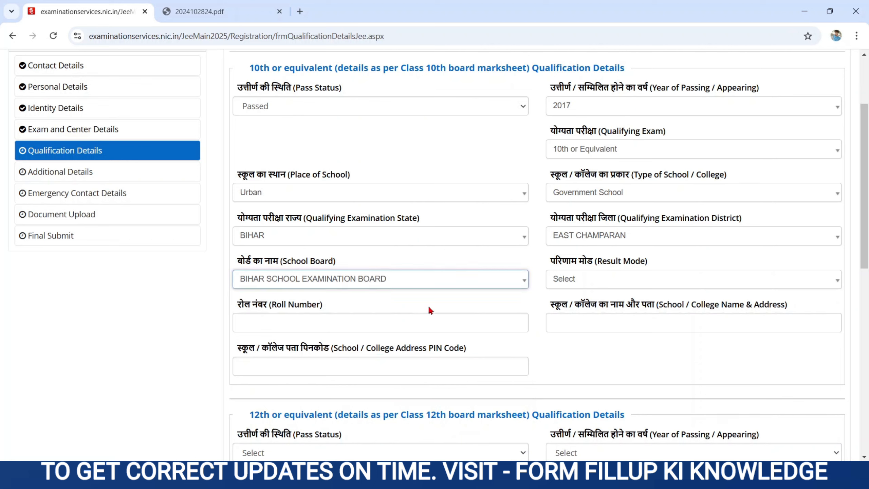
drag(552, 260, 657, 263)
click(601, 287)
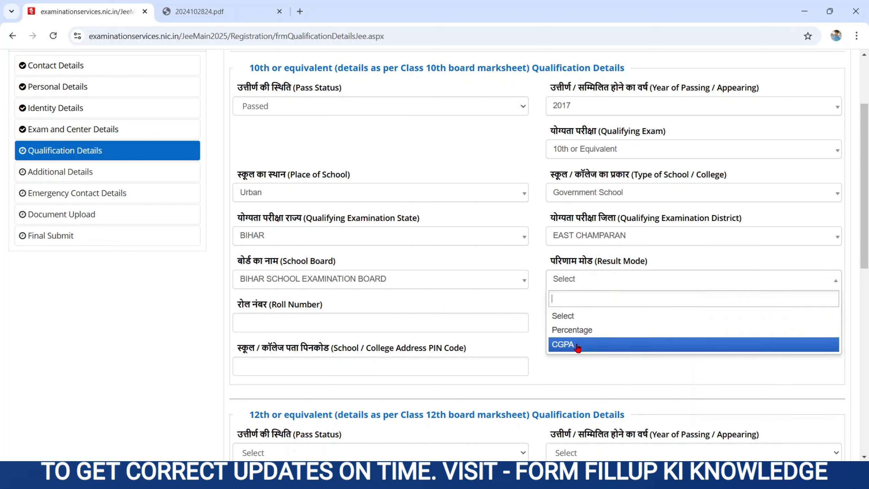
click(578, 334)
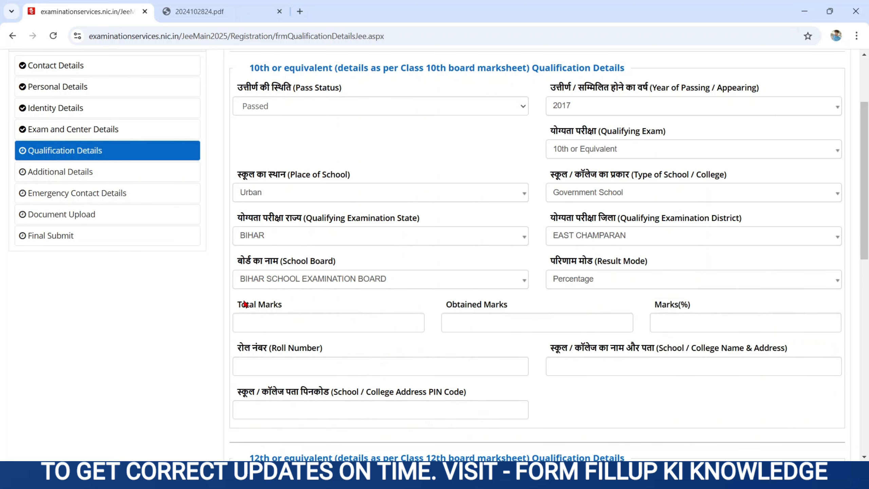
Step: Enter 10th marks of 300 obtained out of 500, giving 60.00%
drag(234, 305, 290, 310)
click(272, 321)
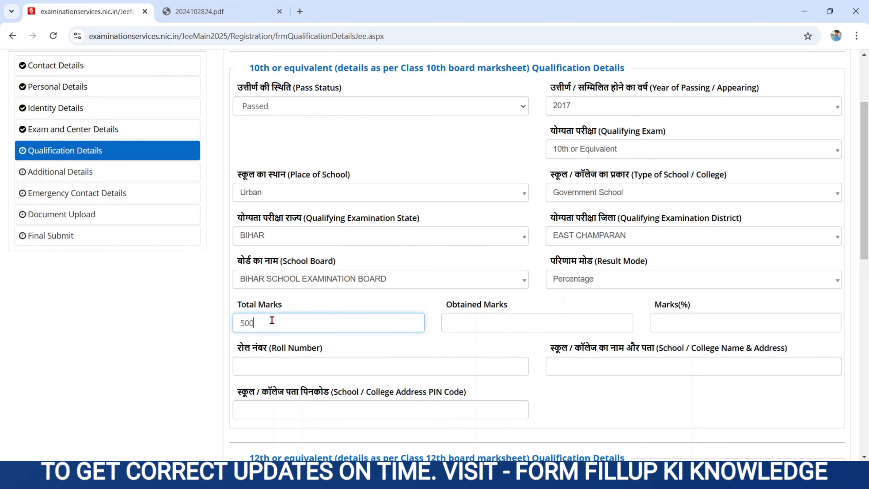
drag(448, 307, 509, 309)
click(461, 331)
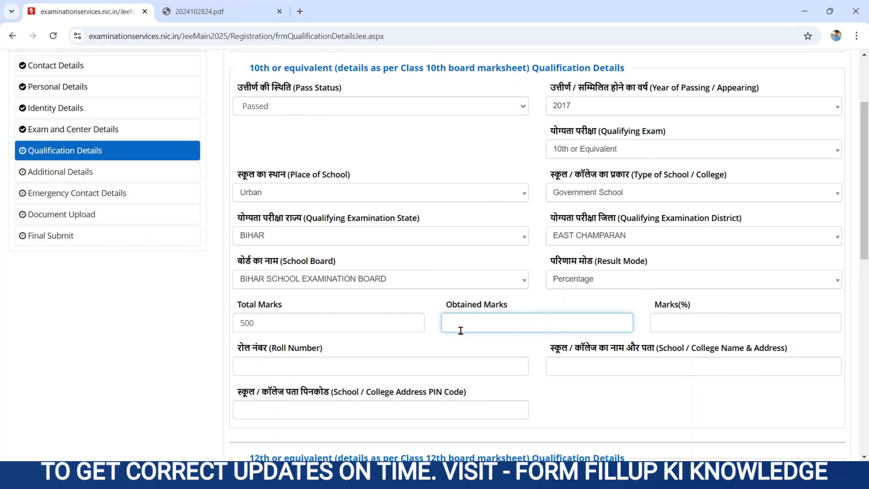
text(300)
click(693, 318)
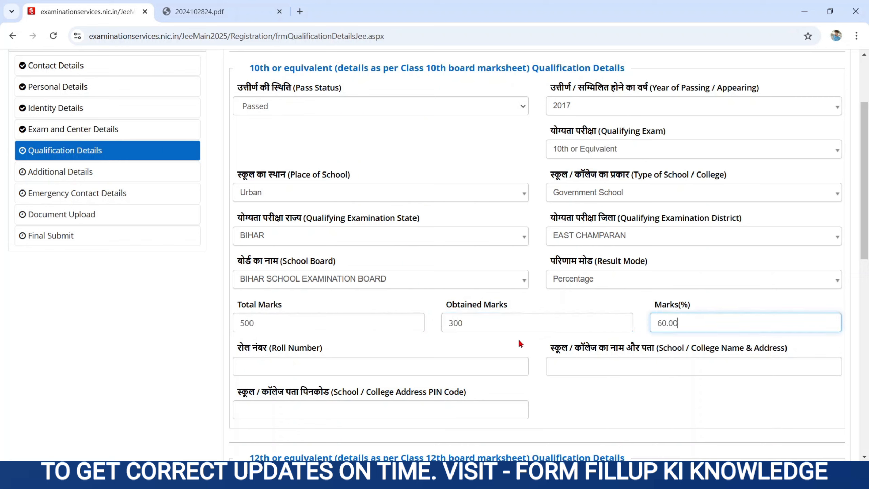
Step: Go through the roll number, school name and address, and PIN code fields, leaving them blank
drag(237, 350, 348, 358)
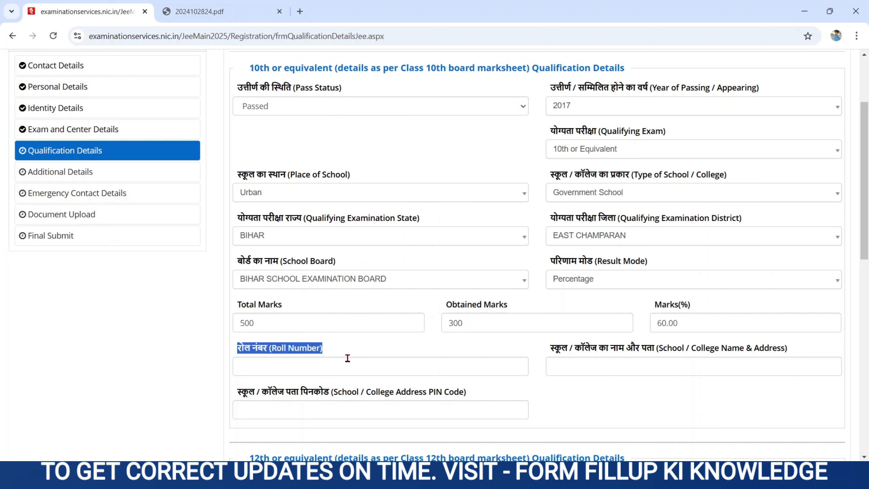
click(297, 374)
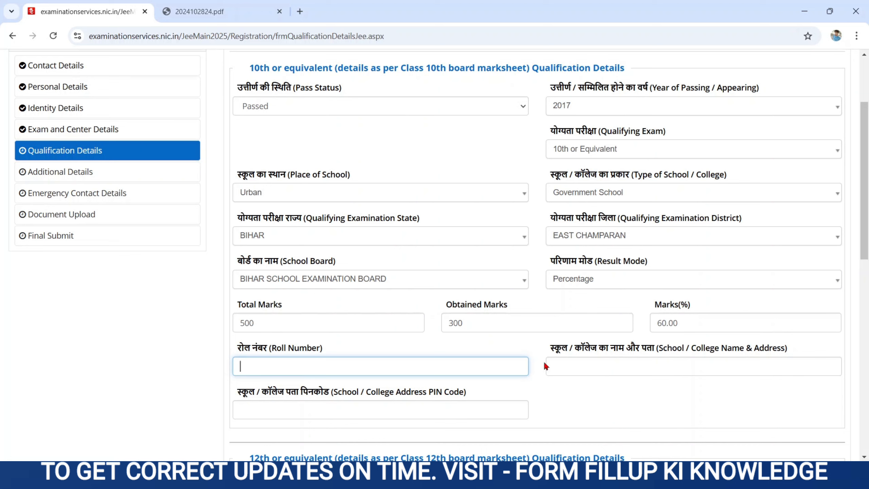
drag(549, 351, 829, 353)
click(596, 360)
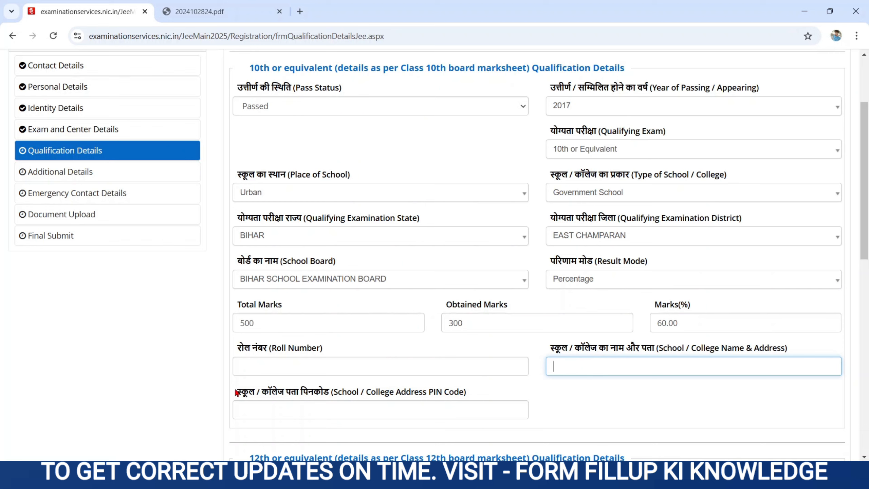
drag(236, 393, 473, 403)
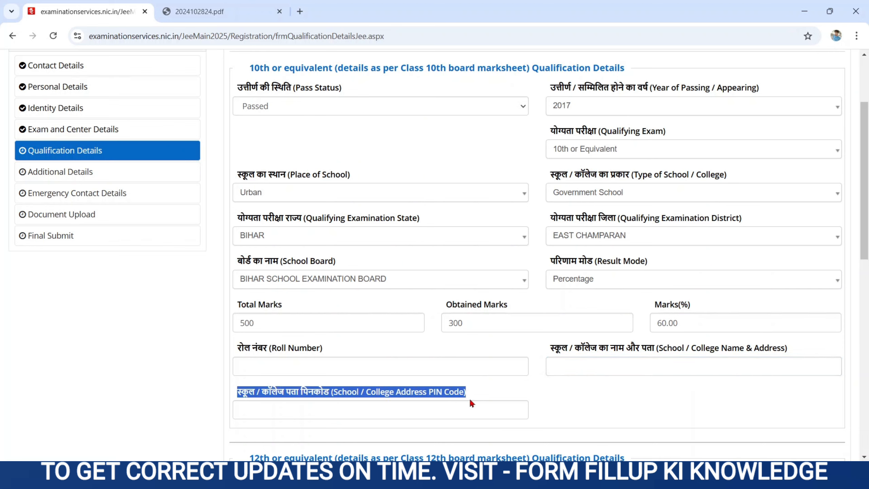
click(318, 405)
click(584, 404)
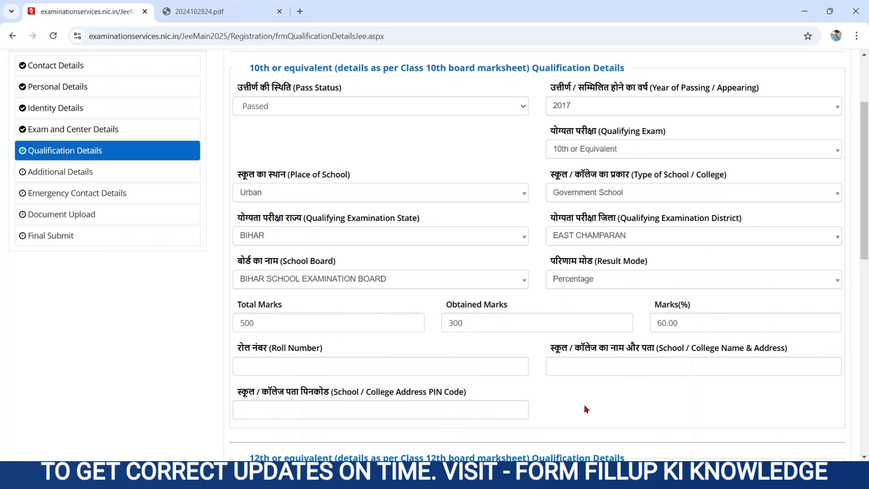
scroll(584, 403, down, 6)
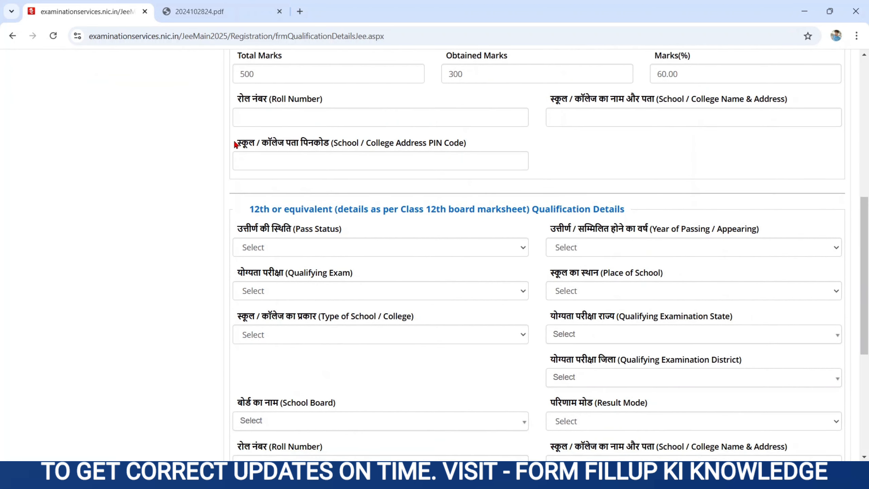
drag(236, 145, 428, 147)
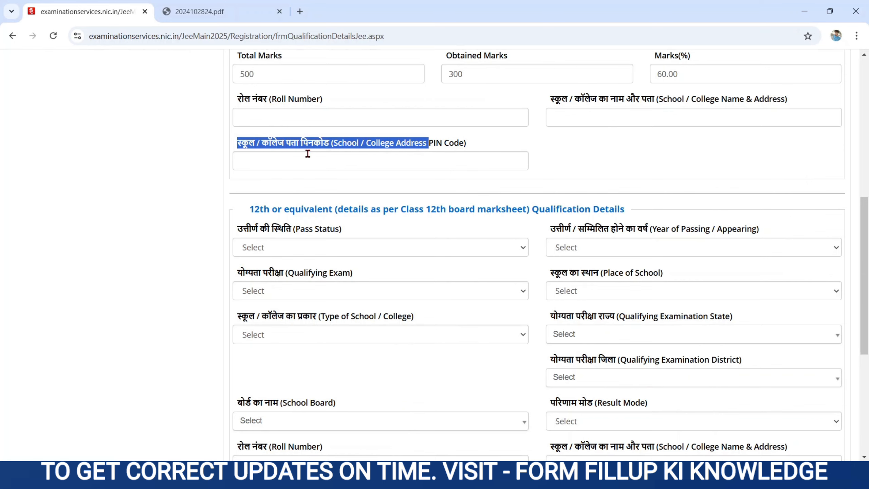
click(286, 156)
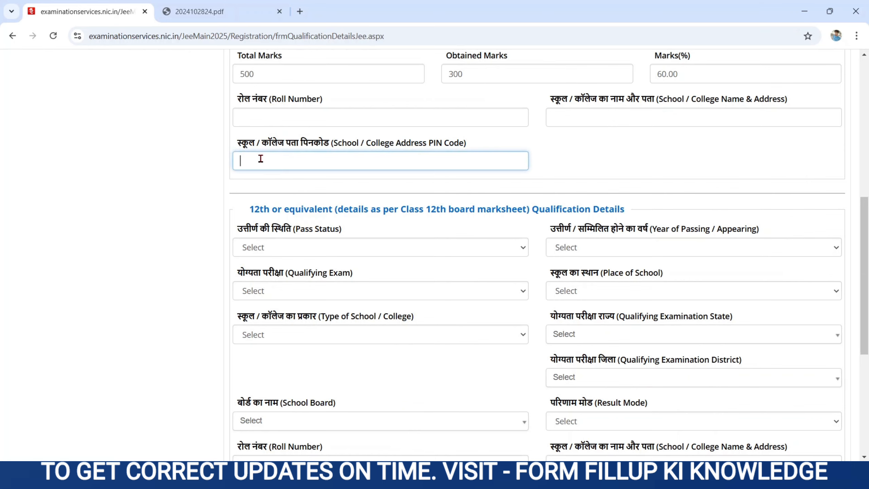
Step: Set the 12th pass status to Appearing, keep year 2025, and open the Qualifying Exam dropdown
click(178, 208)
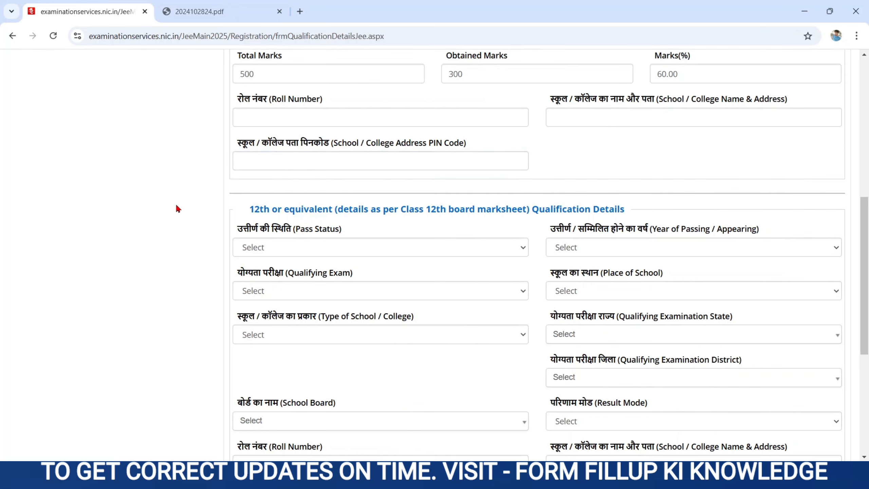
scroll(178, 208, down, 3)
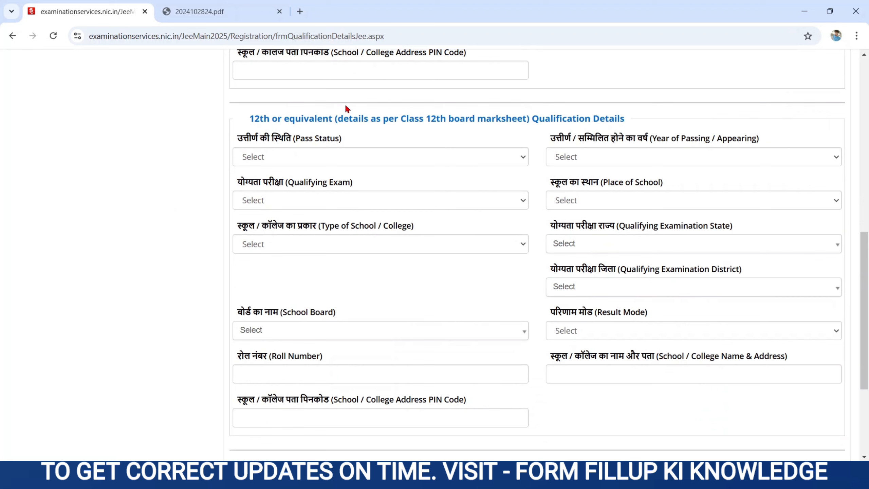
drag(255, 118, 430, 120)
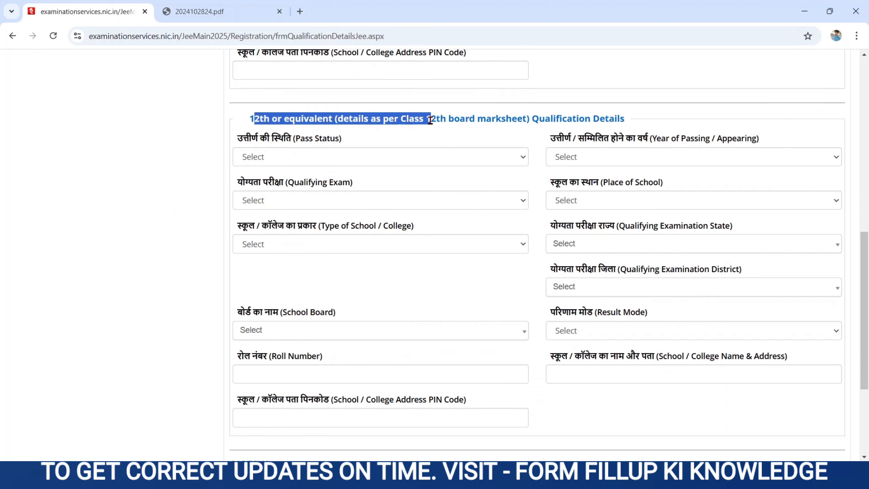
click(314, 161)
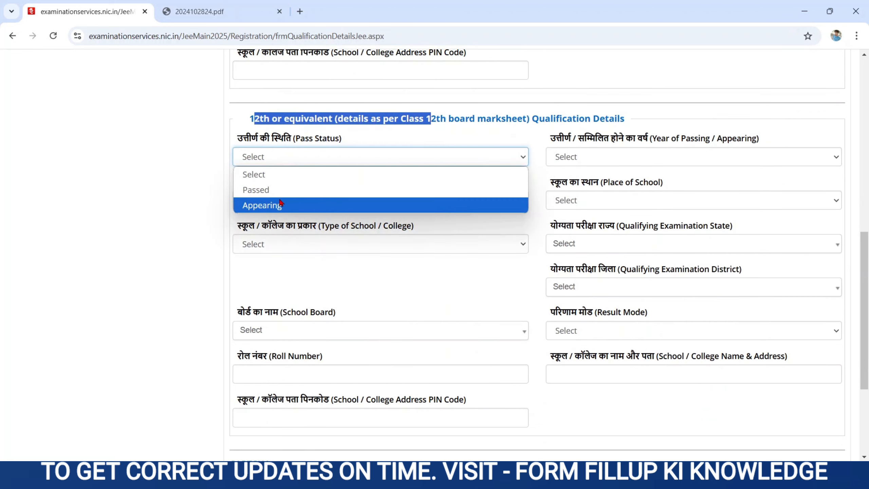
click(264, 205)
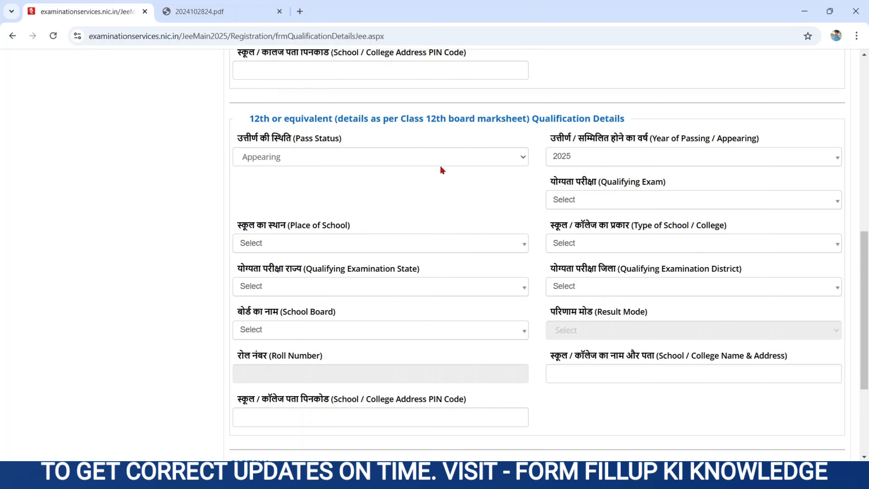
click(562, 156)
click(563, 156)
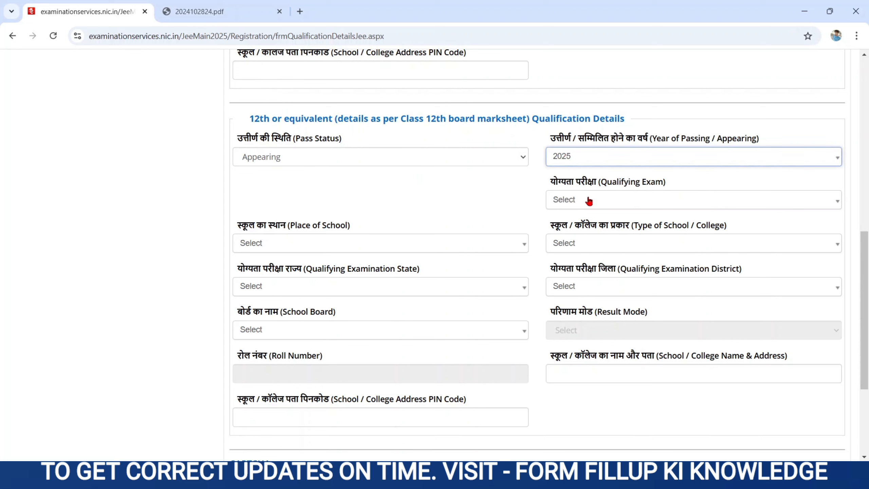
drag(550, 182, 679, 189)
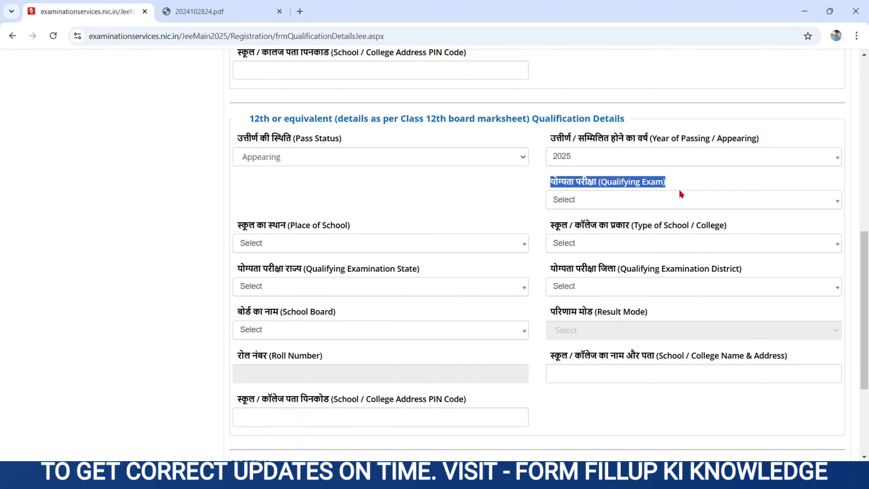
click(618, 205)
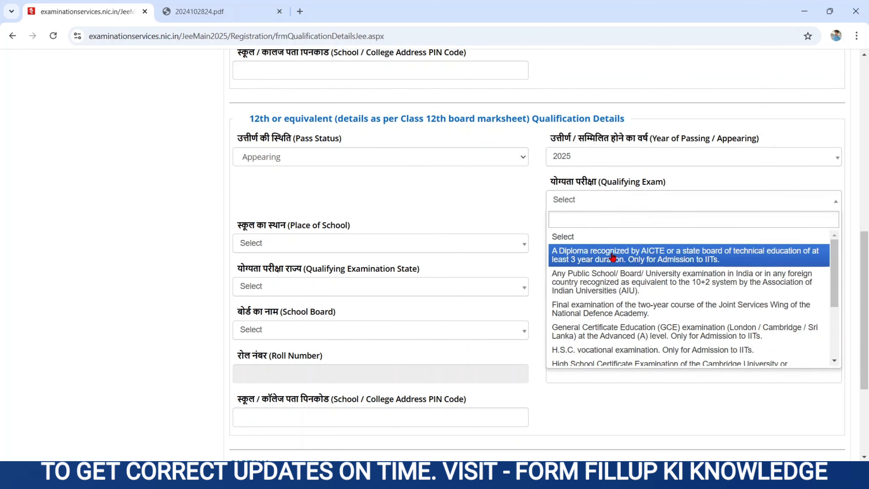
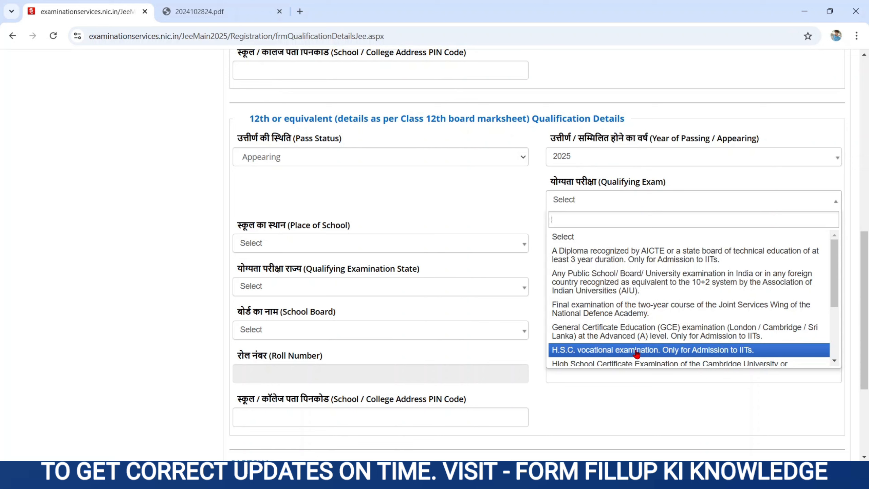
Step: Pick 'Any Public School/ Board/ University' as the 12th qualifying exam, then set pass status to Passed
scroll(836, 329, down, 3)
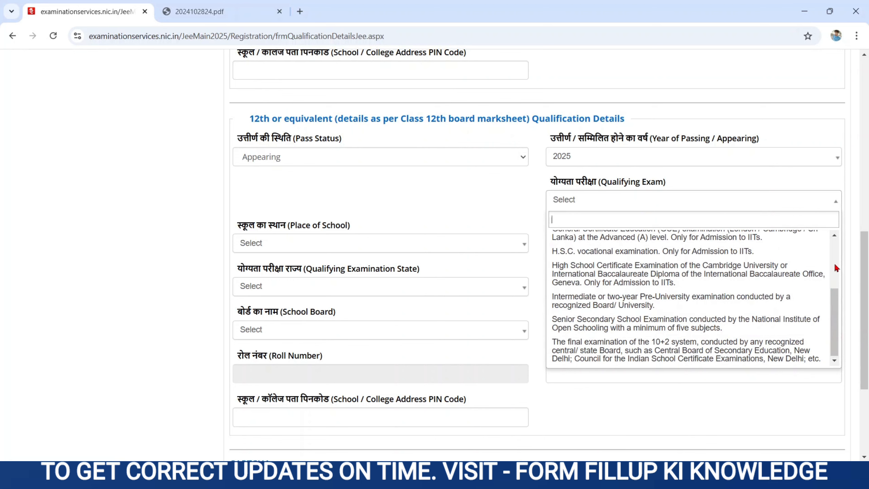
scroll(834, 262, up, 3)
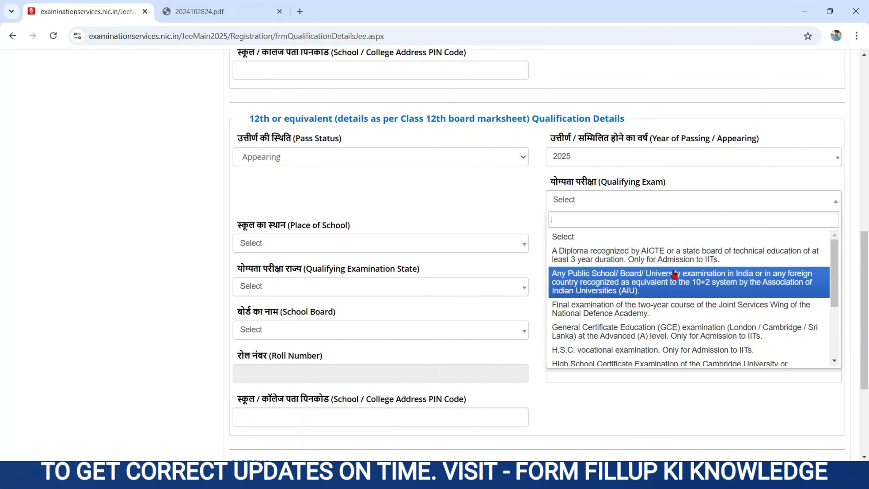
click(657, 281)
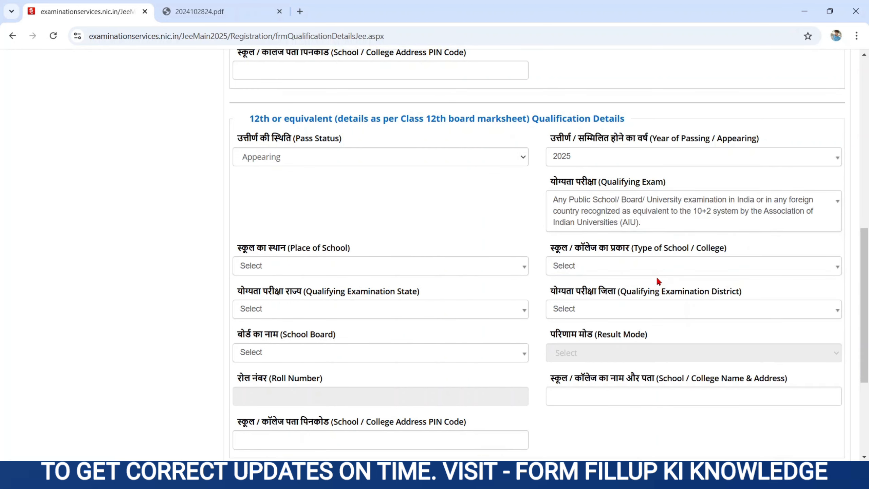
click(350, 160)
click(277, 188)
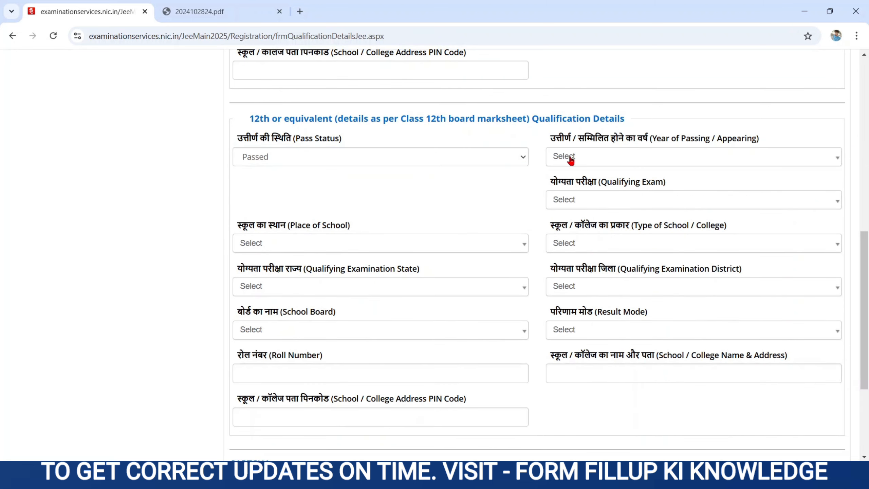
Step: Set the 12th year of passing to 2023 and the qualifying exam to 'Any Public School/ Board/ University'
click(577, 158)
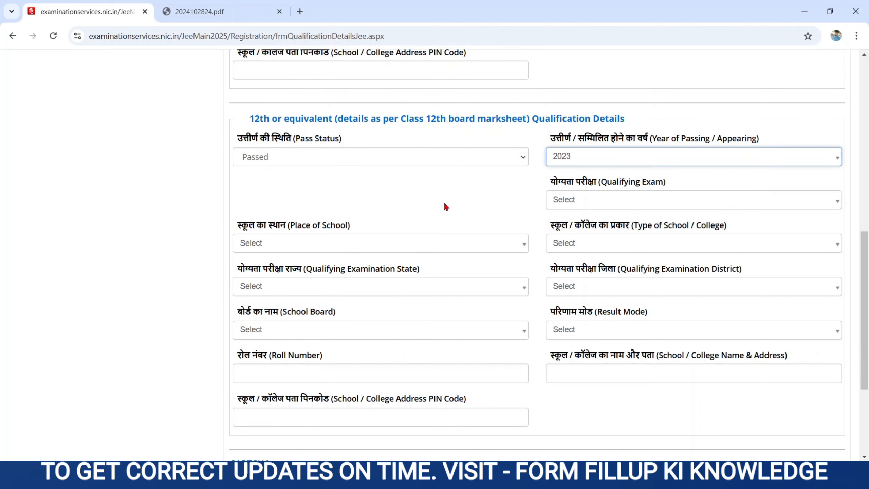
click(563, 200)
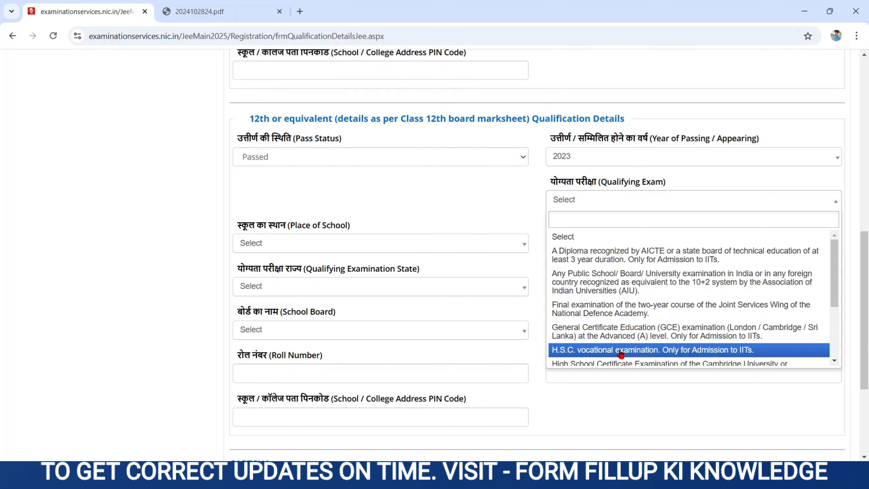
click(605, 284)
click(356, 266)
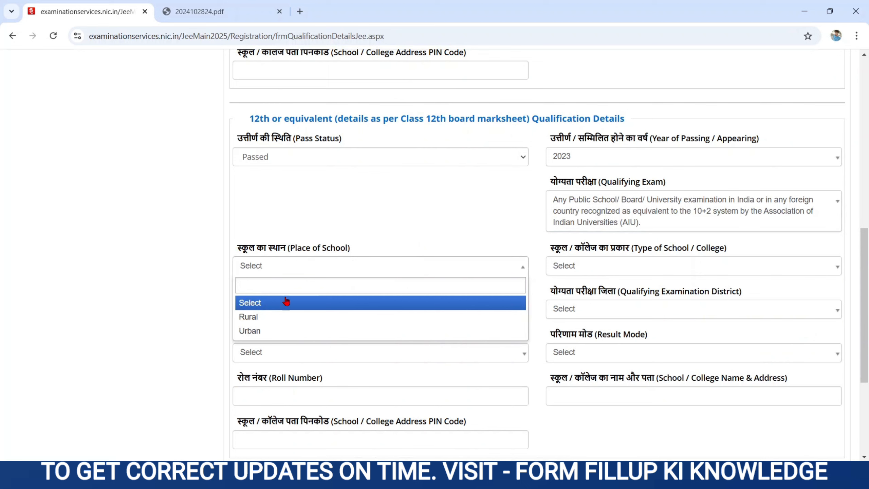
Step: Set Place of School to Urban and Type of School / College to Government School
click(264, 308)
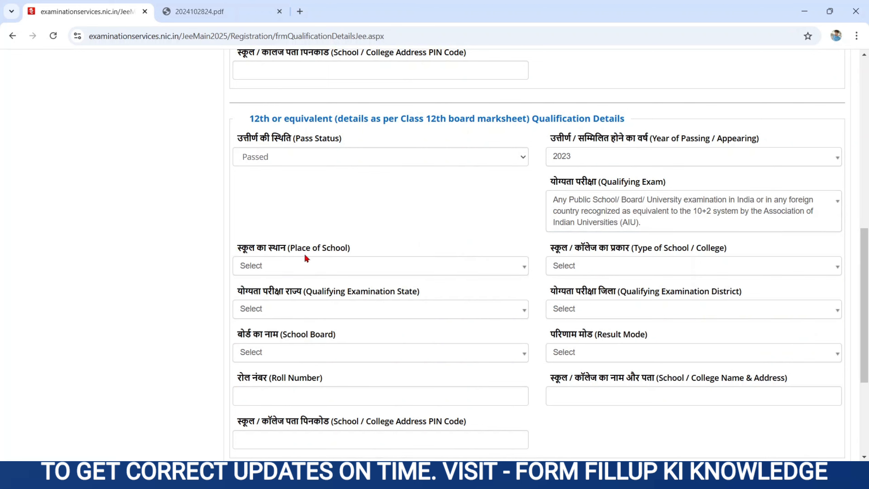
click(271, 268)
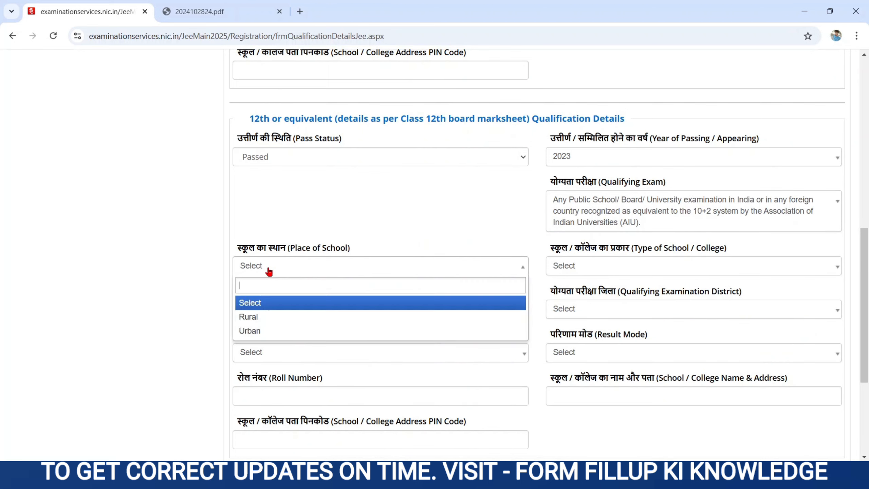
click(253, 330)
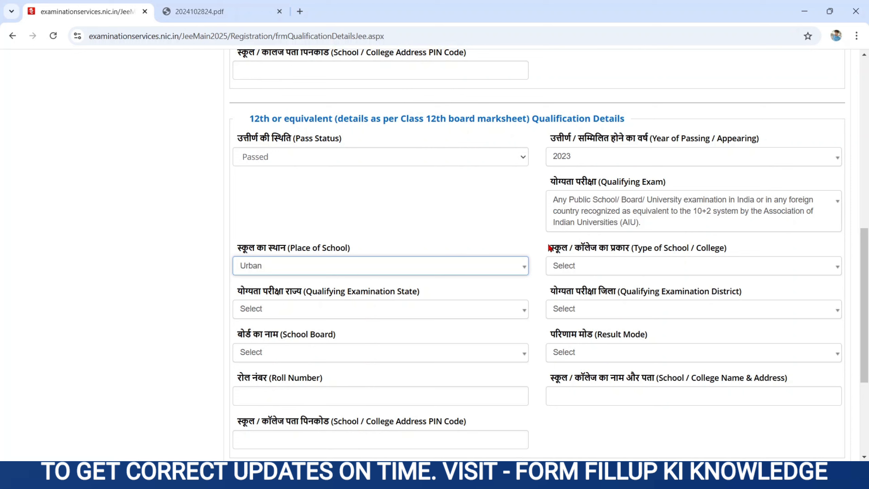
drag(549, 248, 728, 251)
click(651, 264)
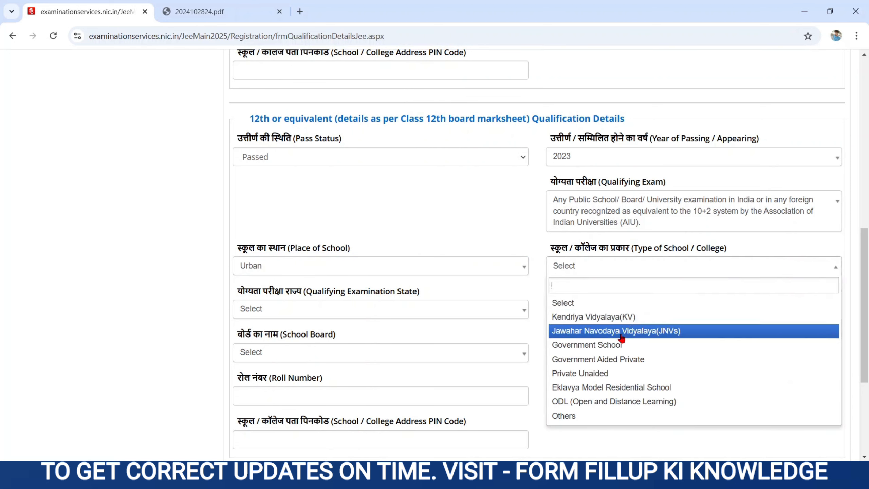
click(610, 345)
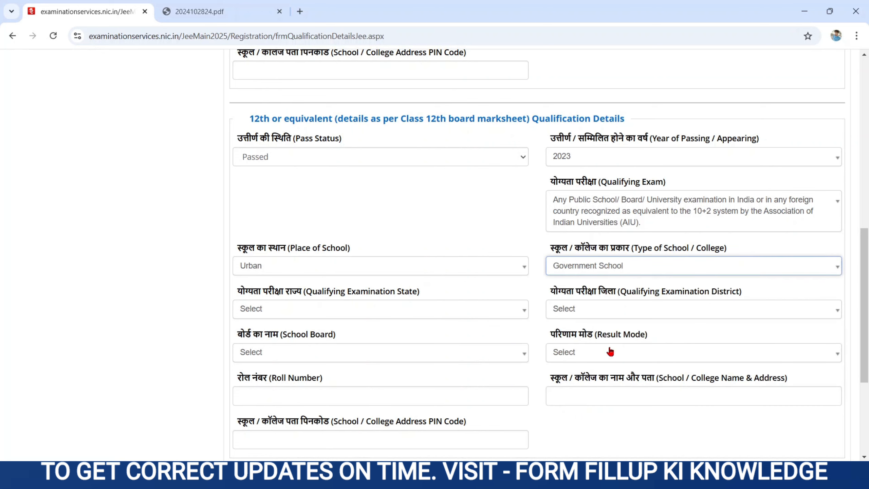
drag(237, 290, 396, 303)
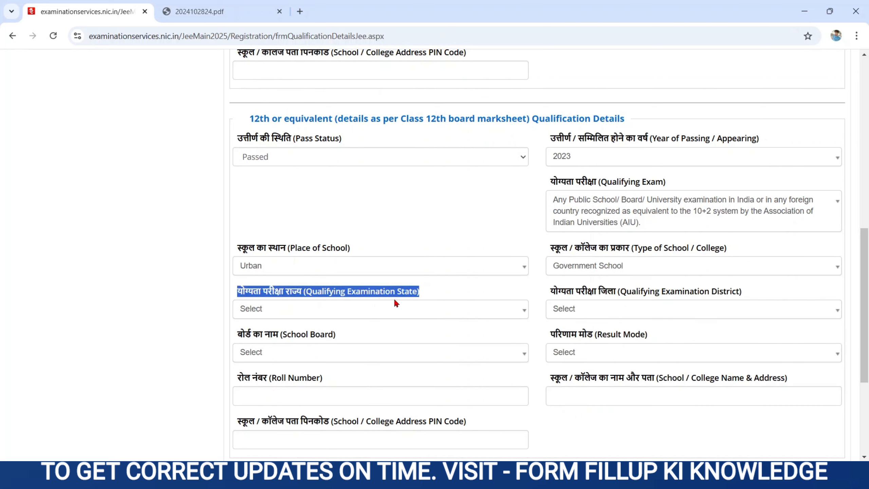
click(314, 310)
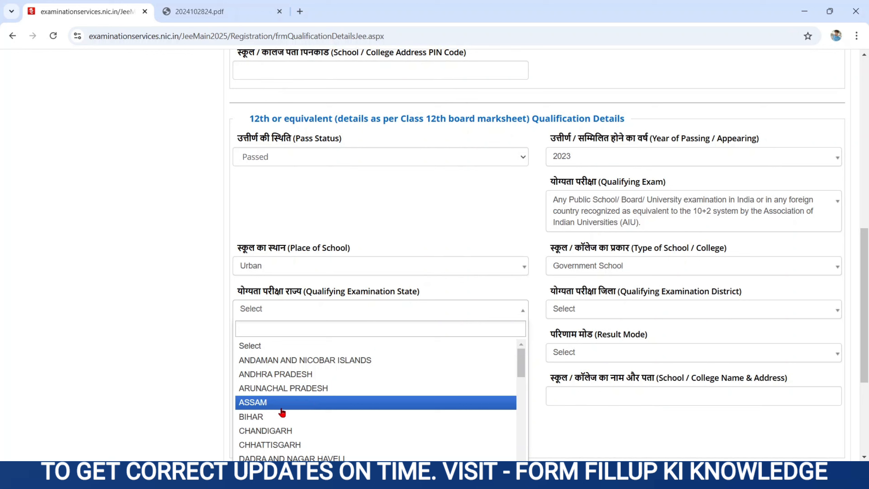
Step: Choose BIHAR as qualifying examination state and EAST CHAMPARAN as district
click(270, 416)
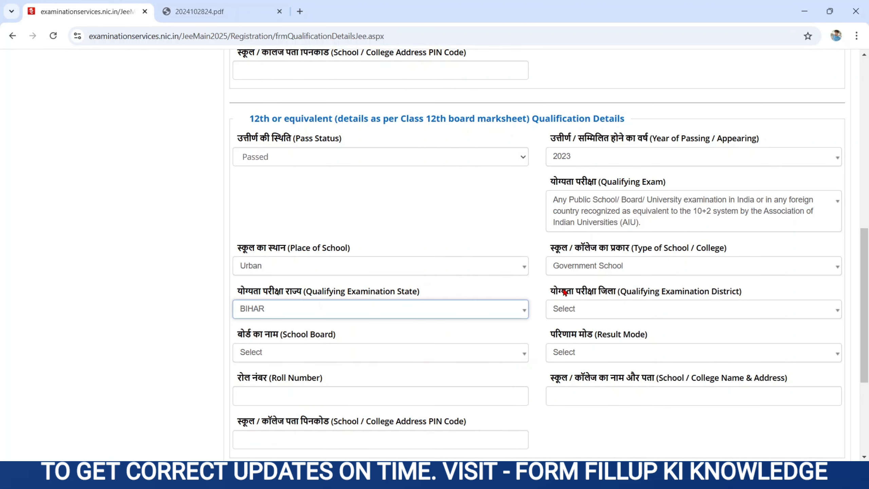
drag(547, 292, 731, 296)
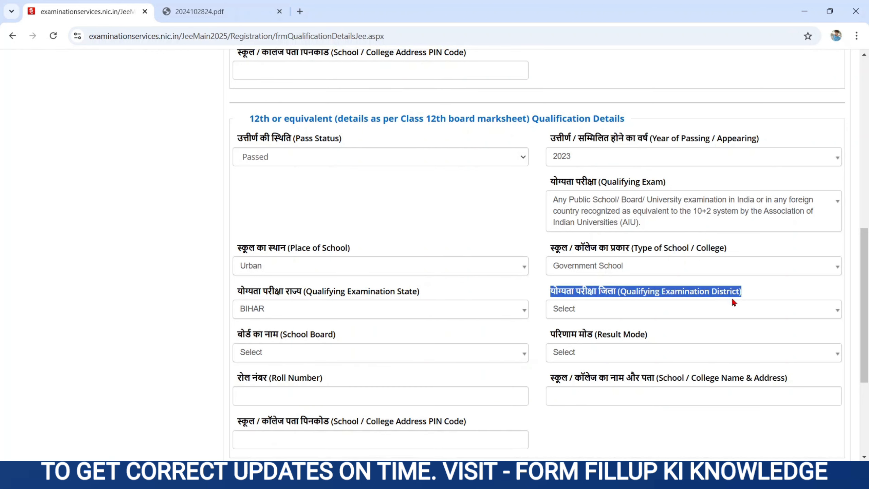
click(615, 310)
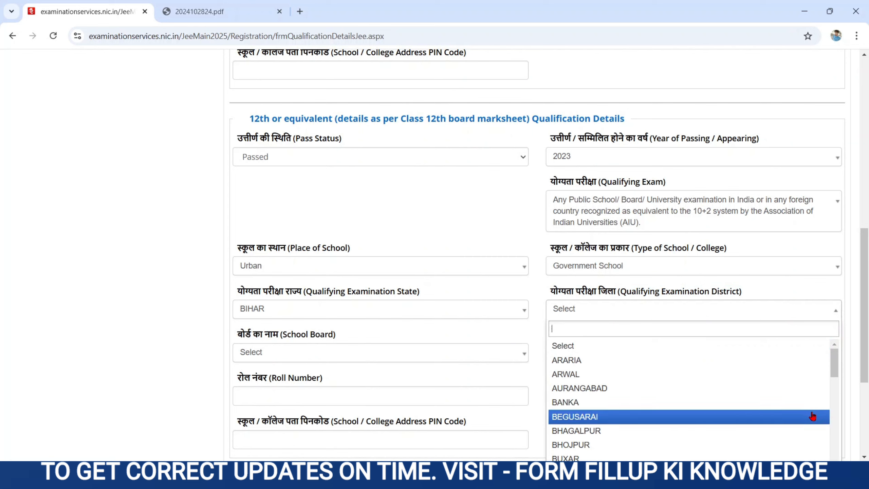
scroll(838, 447, down, 3)
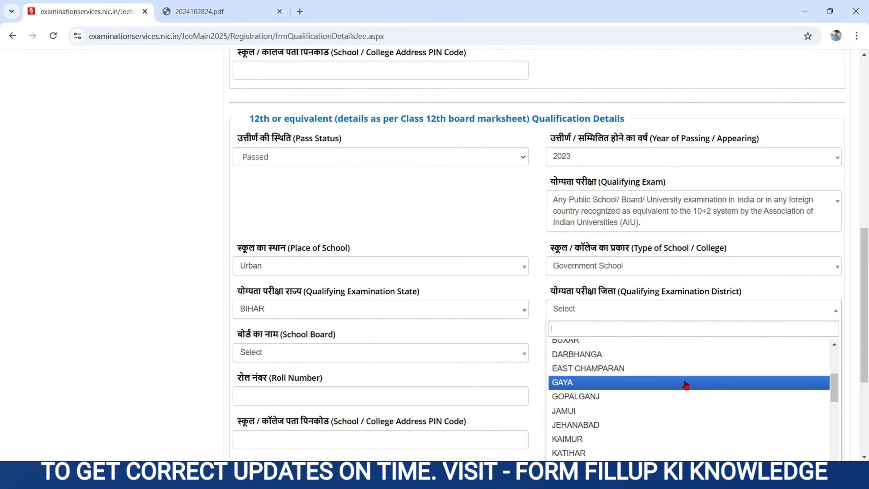
click(659, 372)
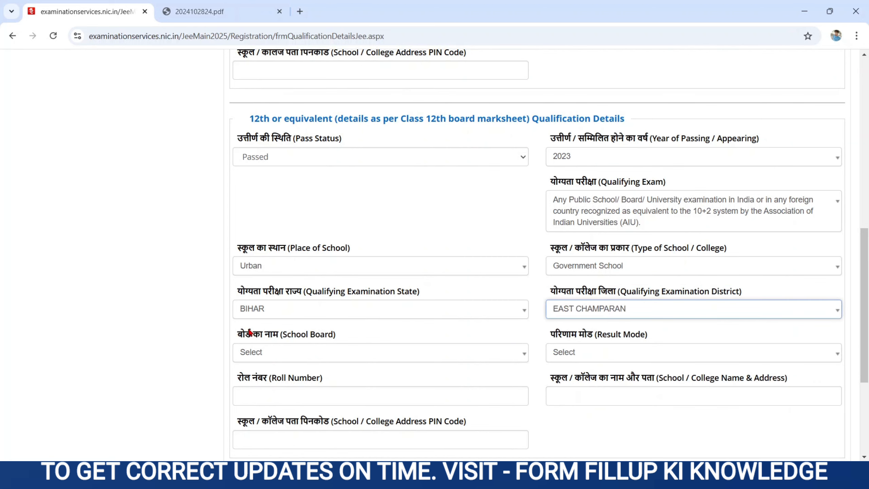
Step: Select BIHAR SCHOOL EXAMINATION BOARD as school board and Percentage as result mode
drag(242, 334, 353, 338)
click(307, 355)
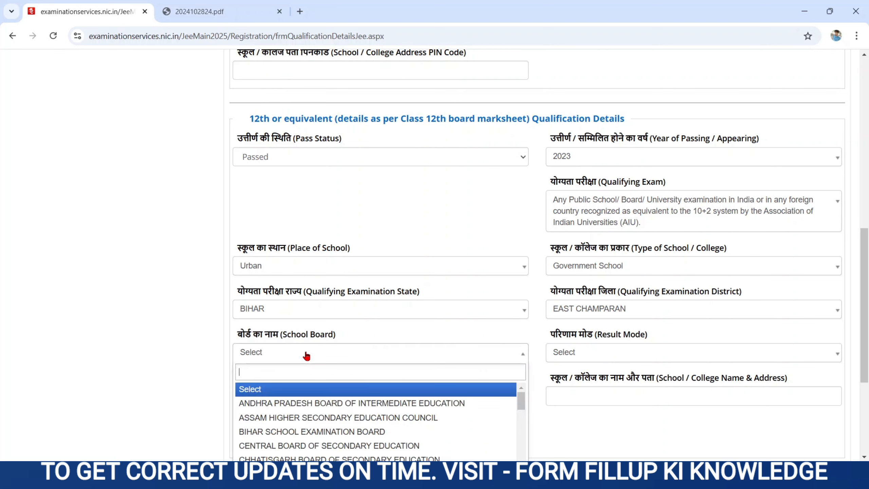
click(301, 432)
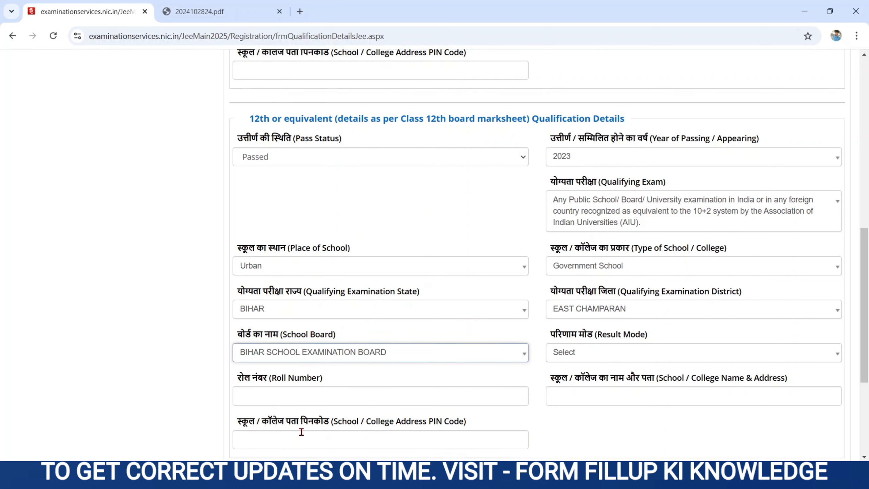
click(552, 332)
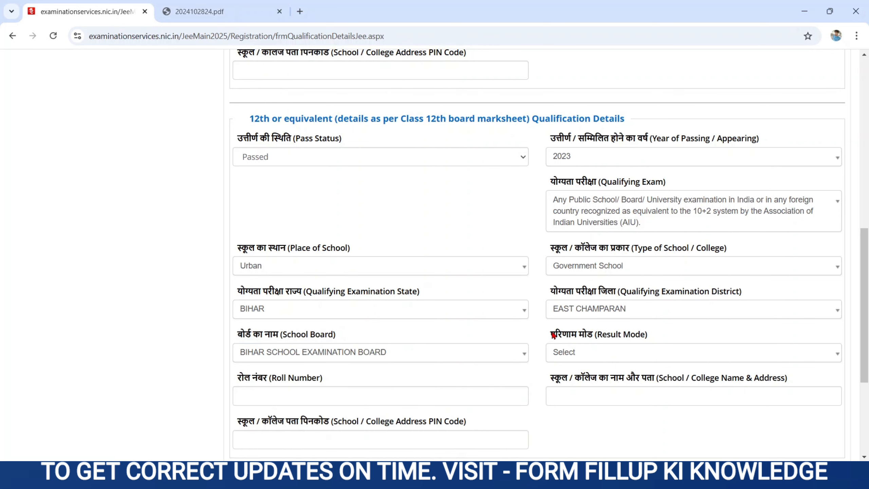
drag(554, 335, 663, 335)
click(601, 355)
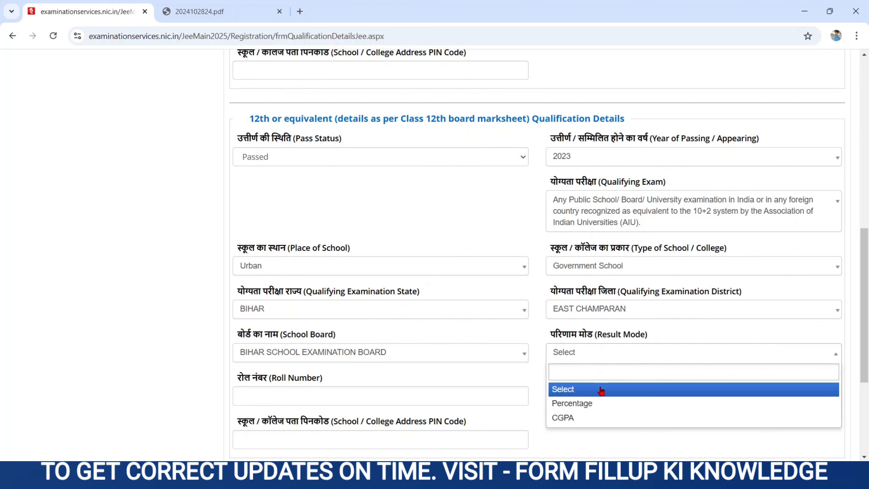
click(590, 403)
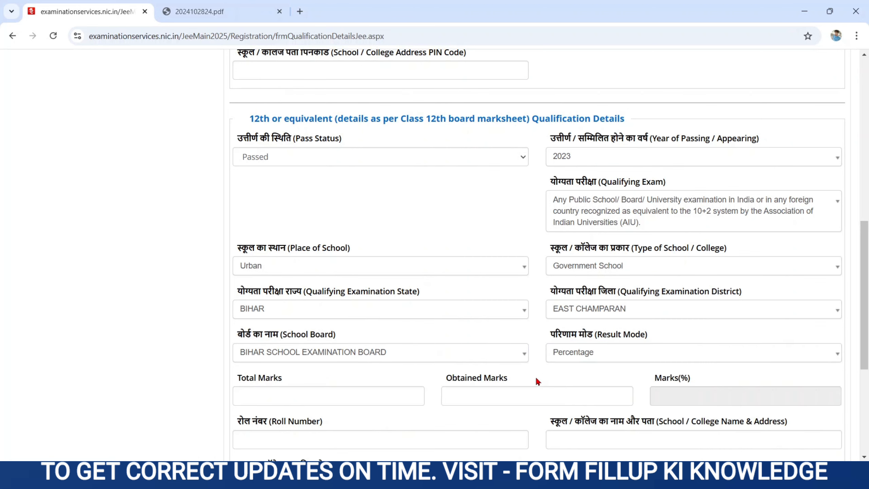
Step: Enter 12th marks of 1531 obtained out of 2250, giving 68.04%
scroll(538, 379, down, 5)
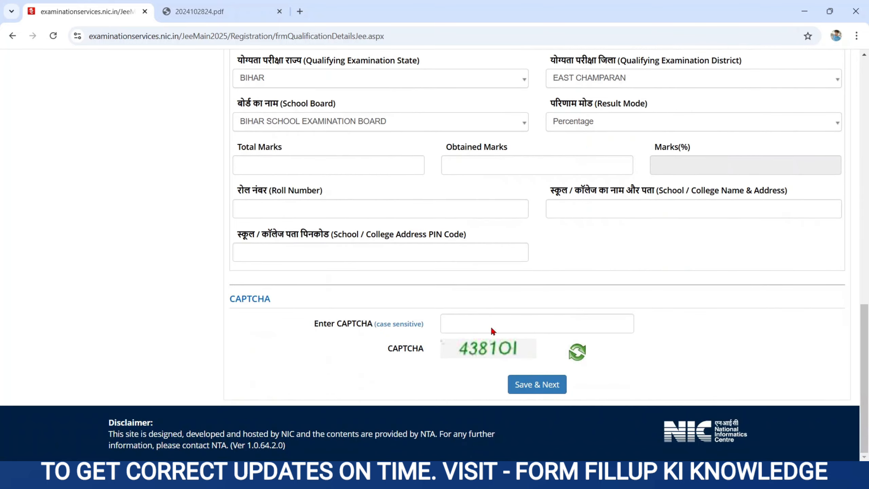
drag(236, 148, 309, 152)
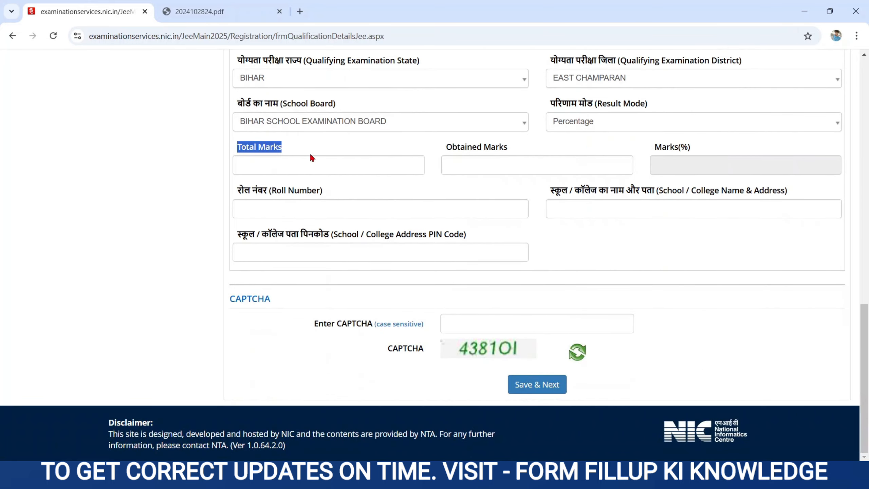
click(269, 163)
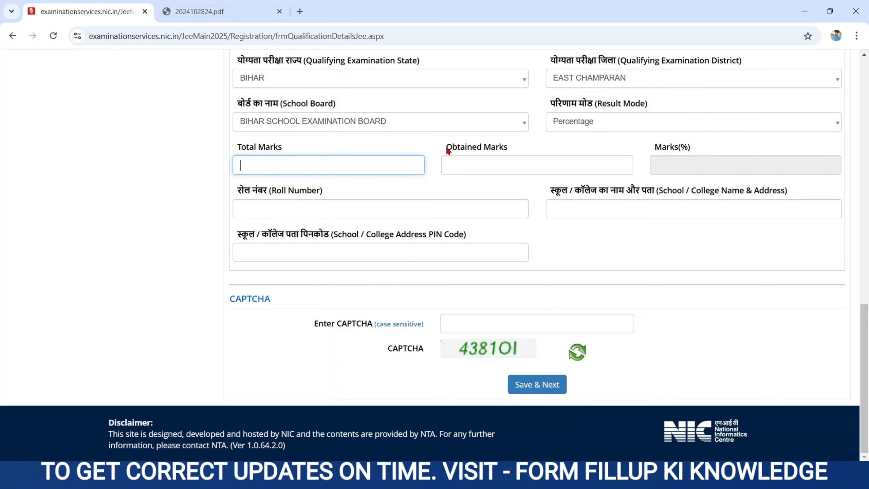
drag(448, 151, 512, 156)
click(481, 167)
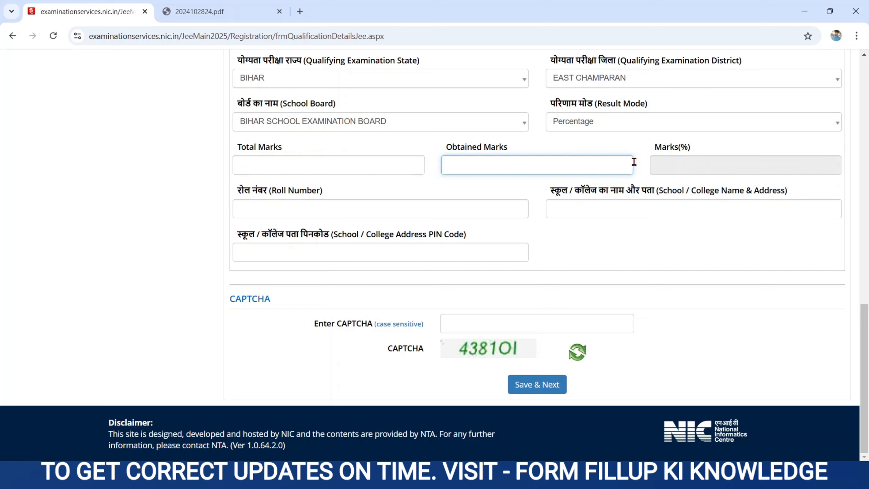
click(654, 155)
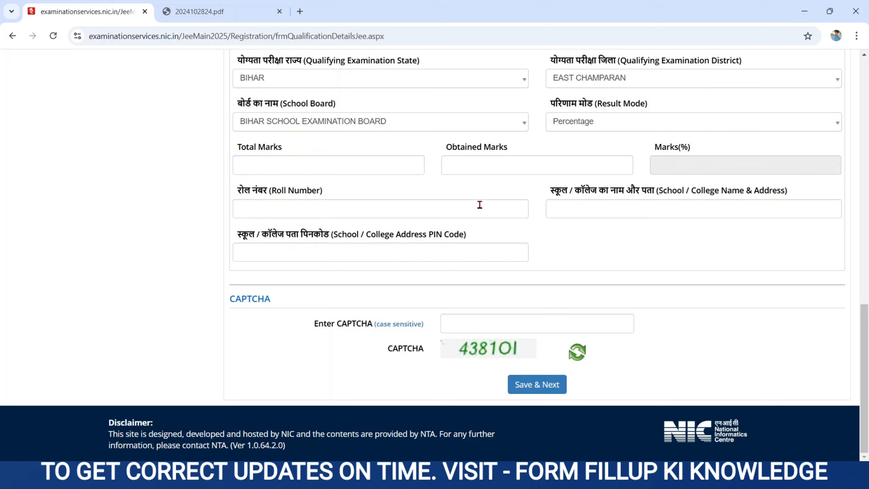
Step: Fill in the roll number, school name and address, and school PIN code
drag(235, 191, 340, 195)
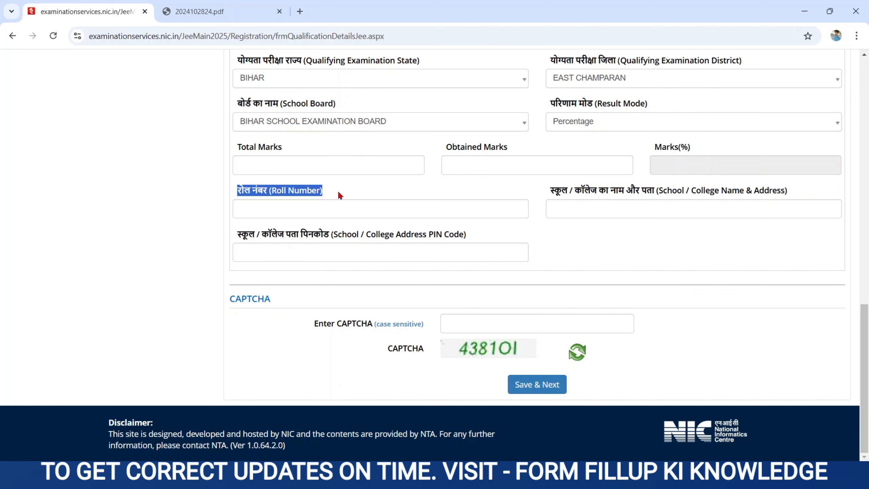
click(289, 204)
drag(550, 191, 770, 193)
click(627, 208)
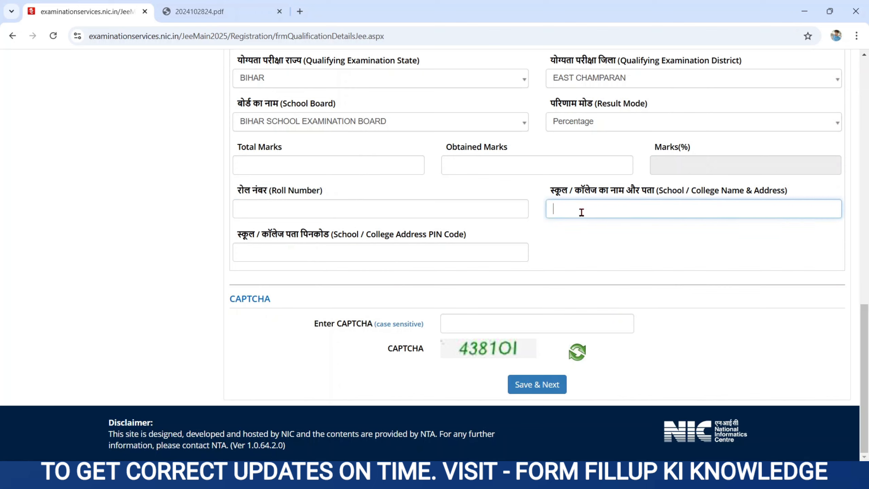
drag(241, 235, 416, 243)
click(309, 252)
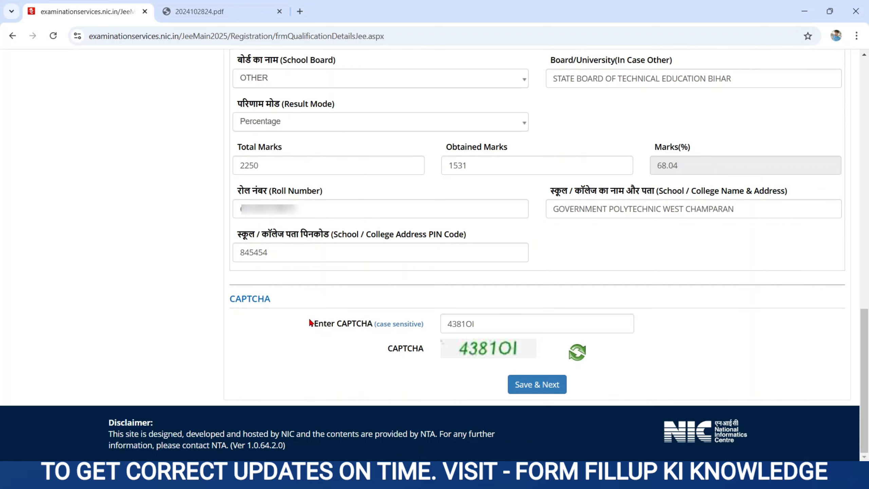
Step: Enter the CAPTCHA, then save the Qualification Details and confirm with Yes
drag(309, 323, 448, 357)
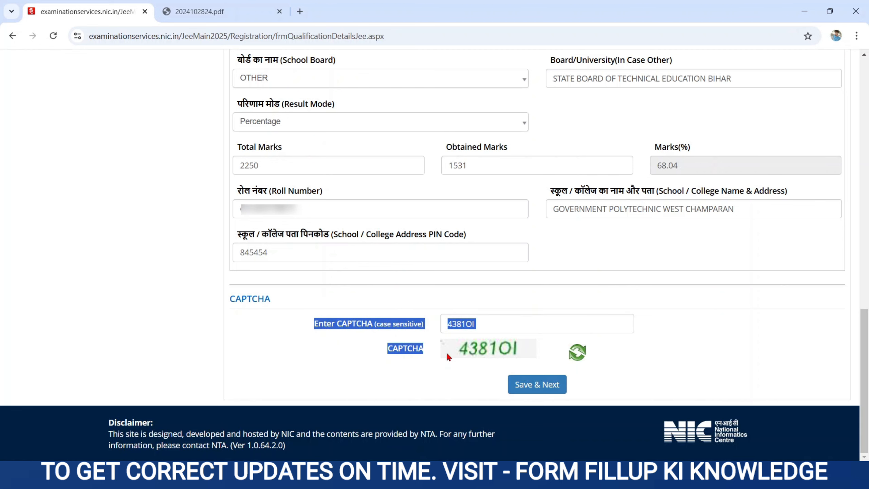
click(515, 325)
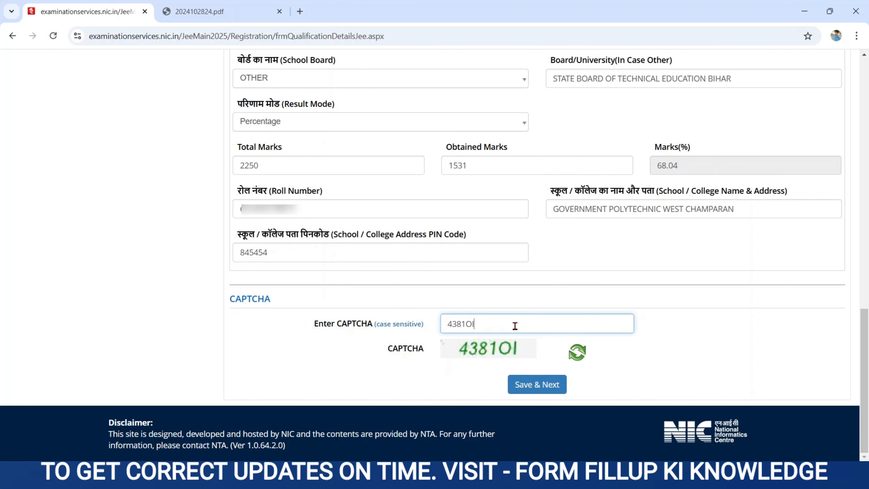
click(534, 389)
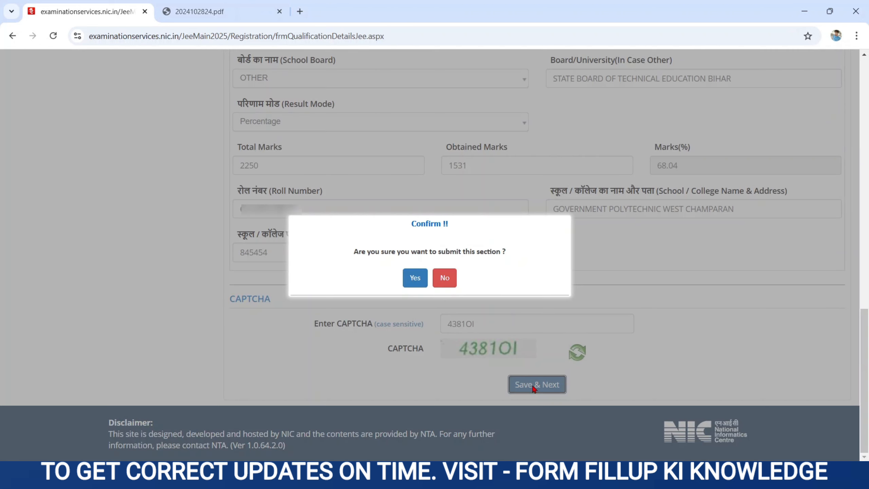
drag(356, 252, 520, 259)
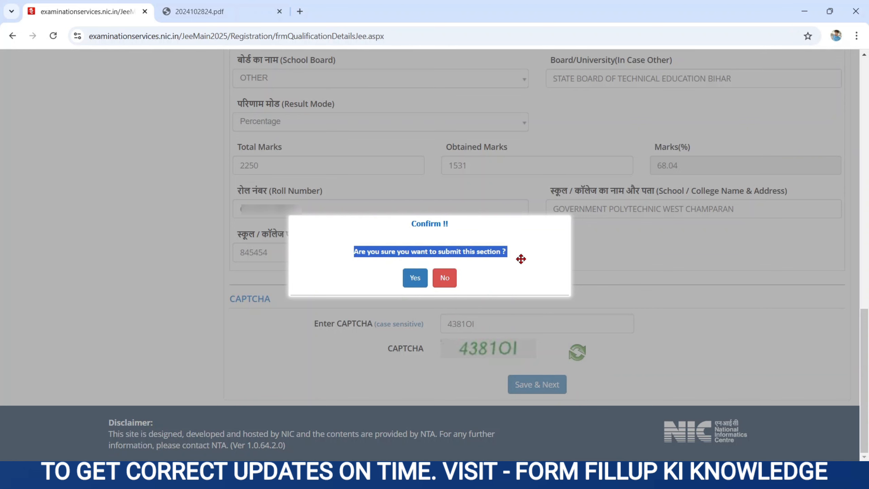
click(418, 283)
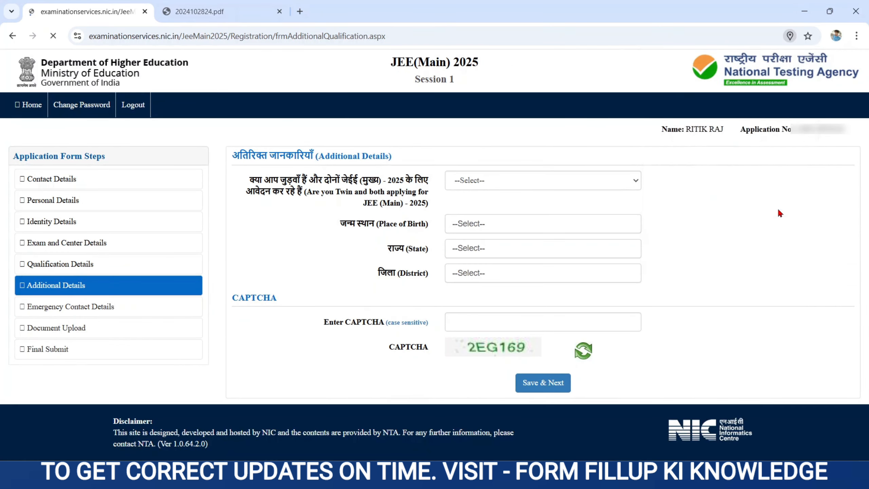
Step: Answer No to the twin applicant question
drag(259, 154, 428, 212)
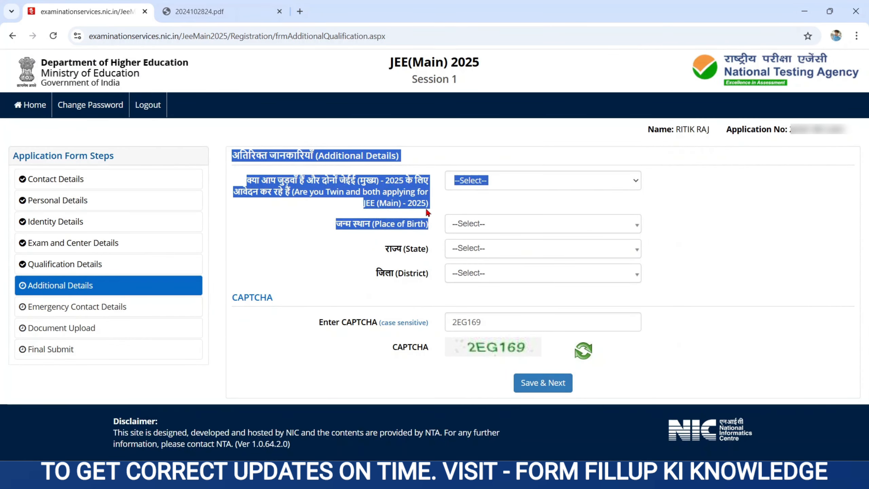
click(315, 216)
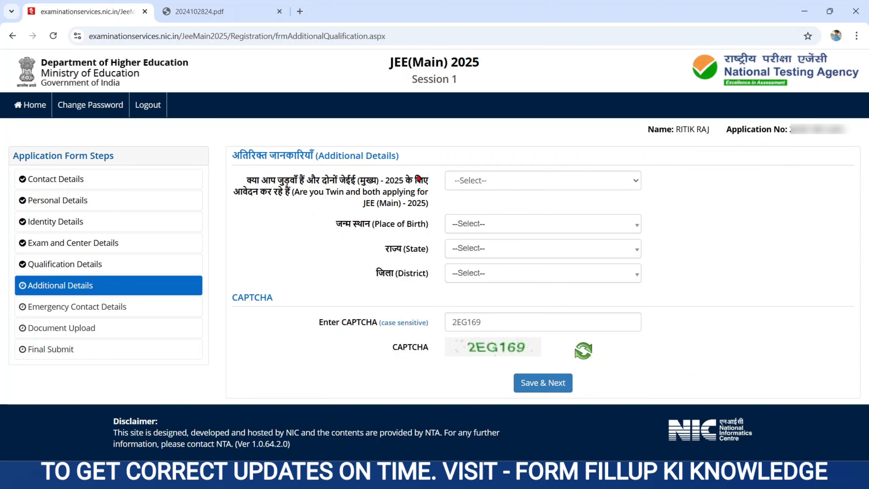
click(458, 182)
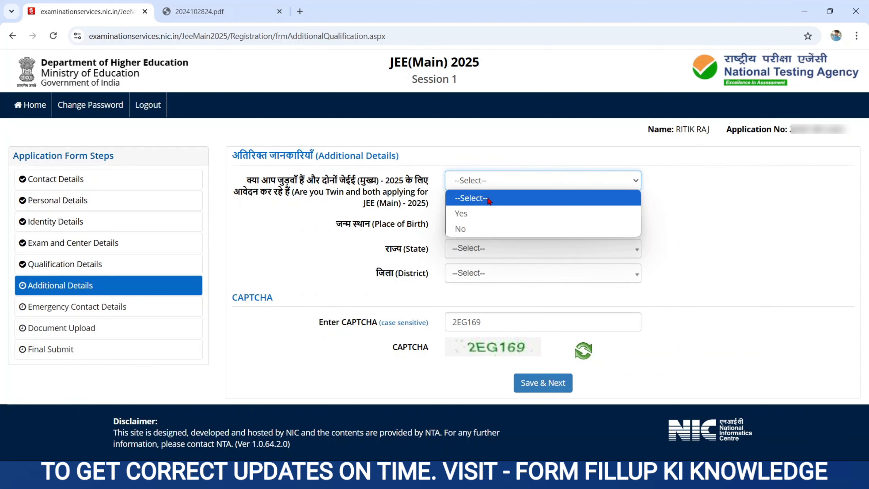
click(475, 214)
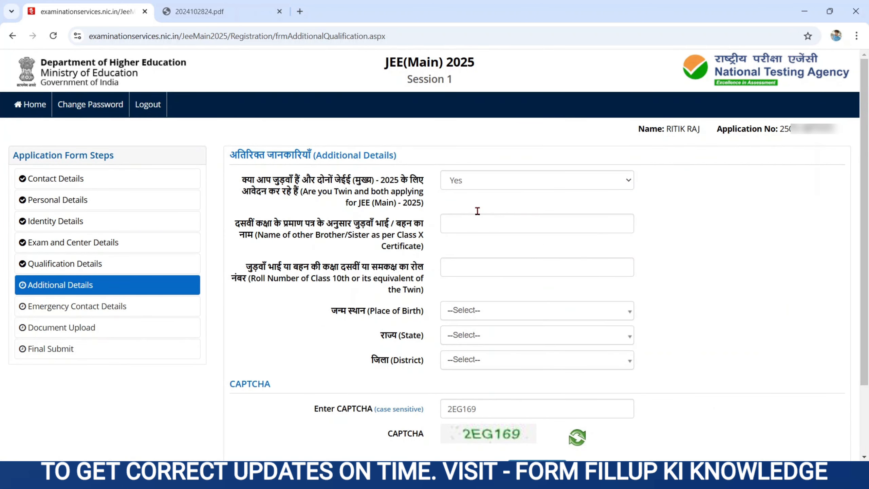
click(487, 181)
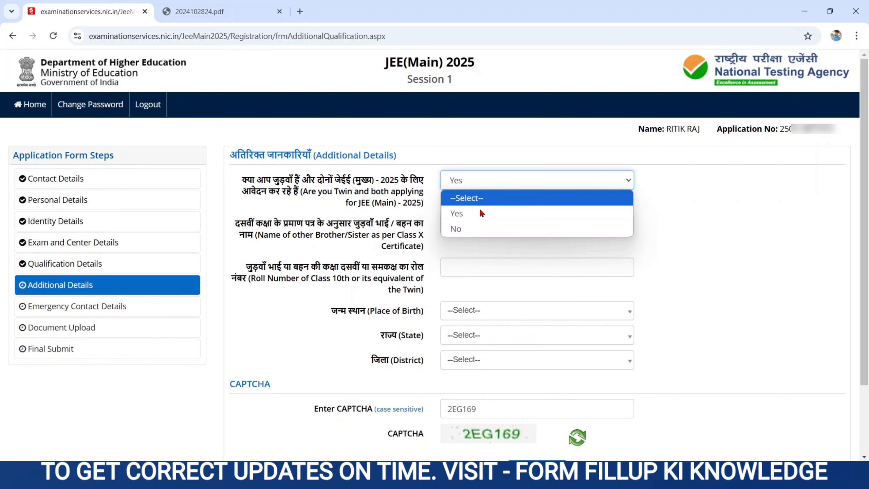
click(459, 229)
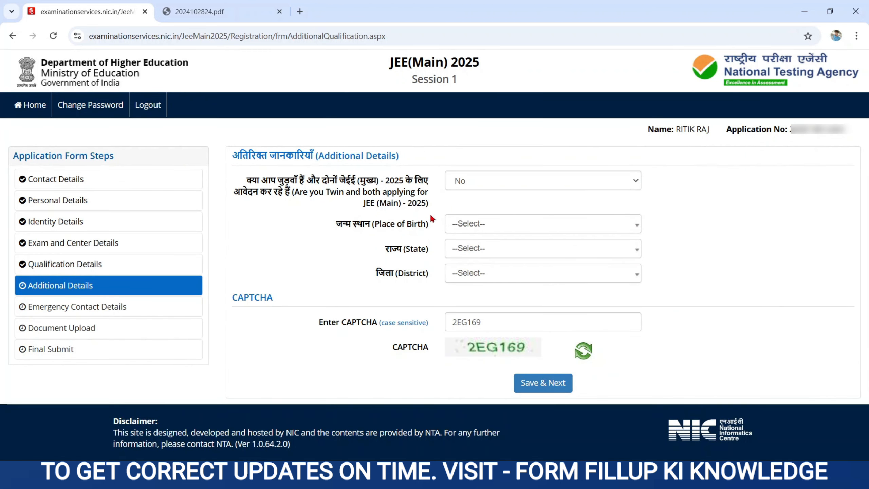
Step: Set the place of birth to India and the state to BIHAR
drag(335, 226, 432, 224)
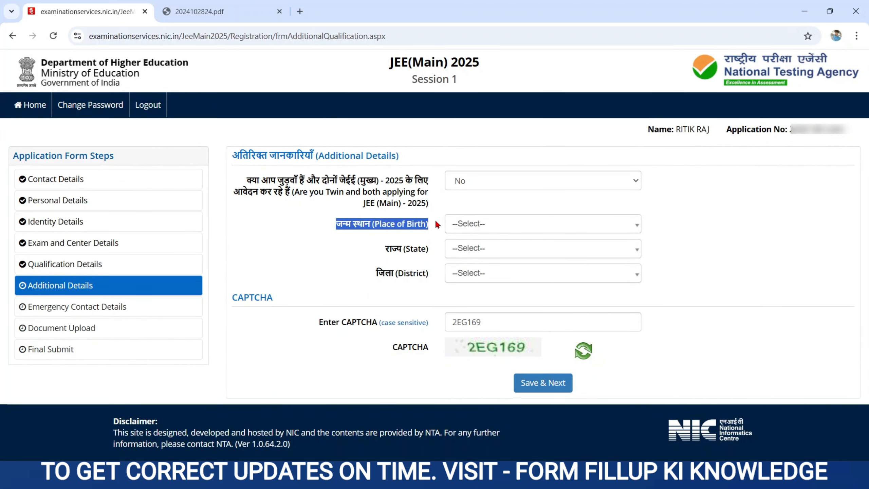
click(479, 225)
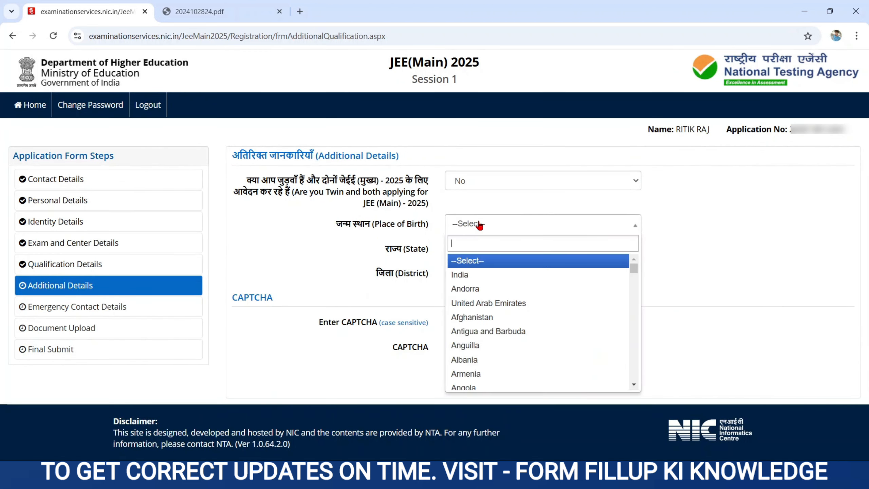
click(476, 279)
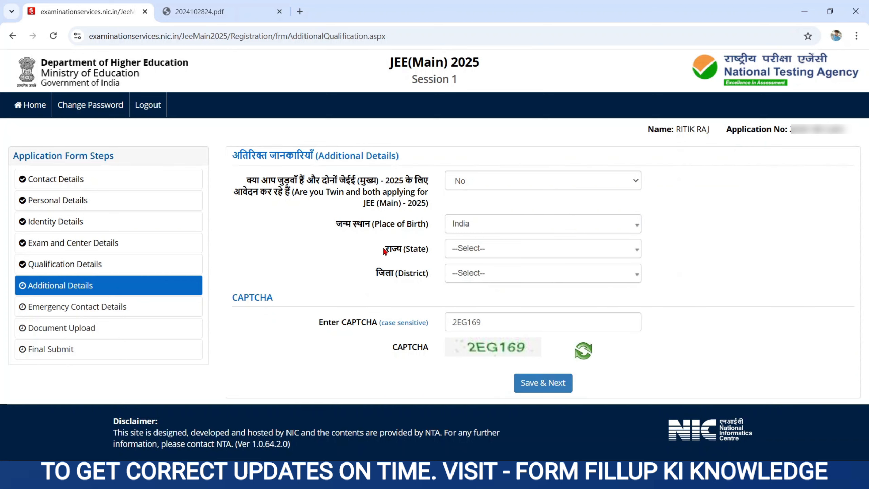
drag(385, 252, 450, 252)
click(494, 250)
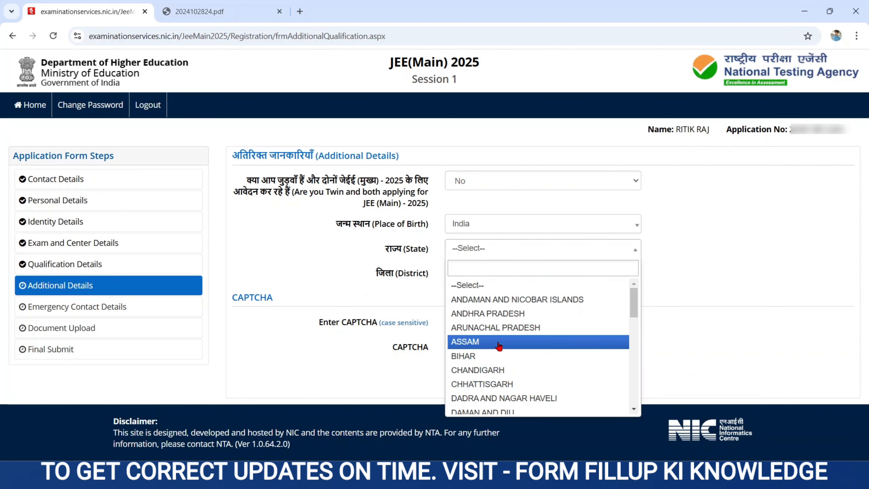
click(478, 356)
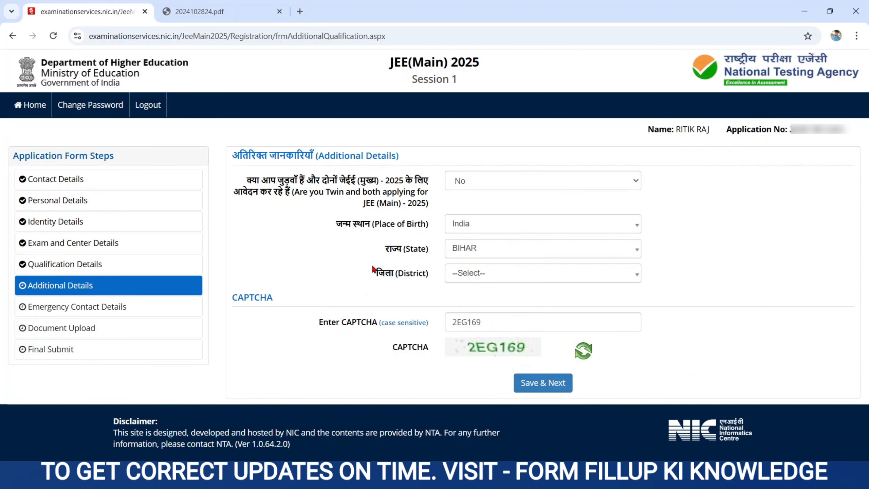
Step: Pick EAST CHAMPARAN as district, then save the Additional Details and confirm with Yes
drag(372, 277, 447, 278)
click(467, 278)
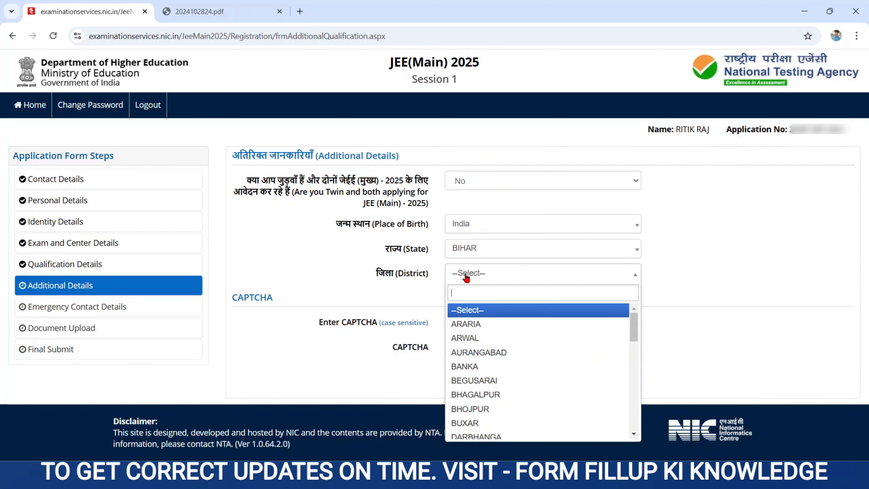
scroll(634, 375, down, 3)
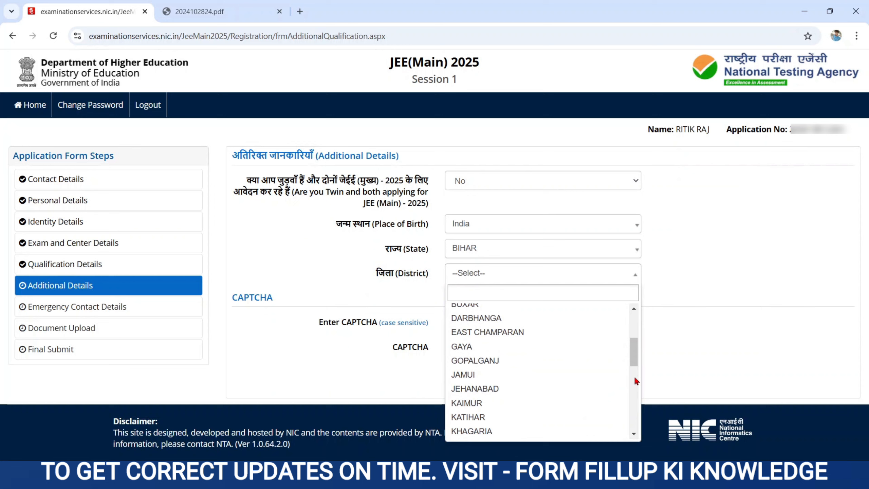
click(516, 331)
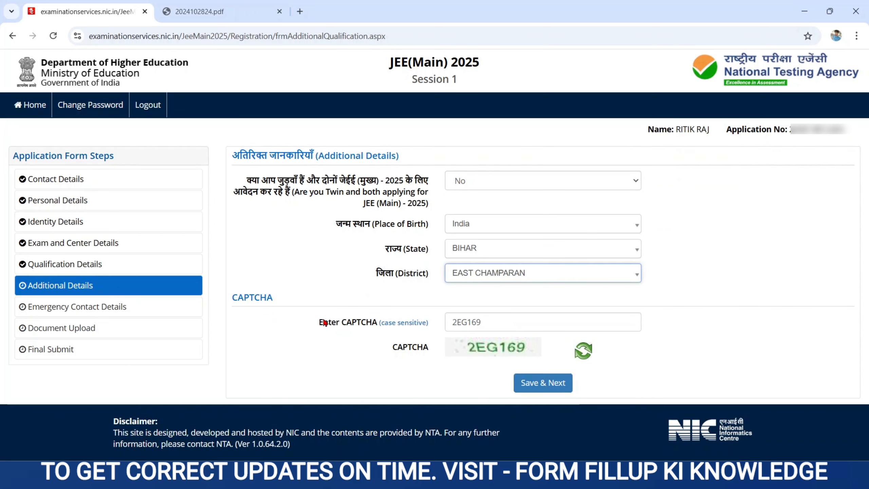
drag(320, 322, 438, 344)
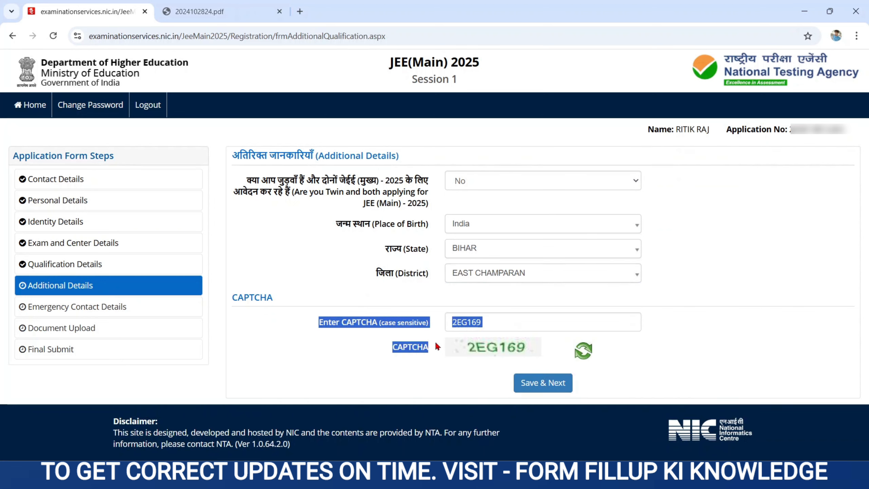
click(550, 385)
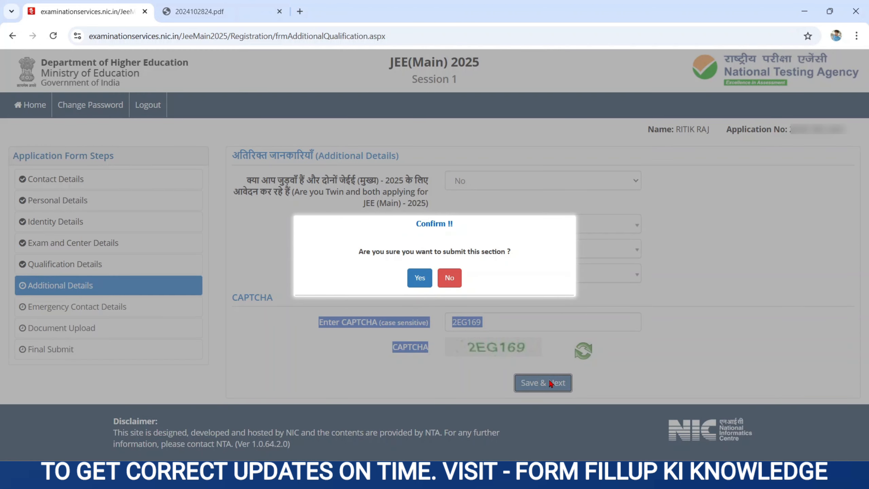
drag(358, 251, 524, 256)
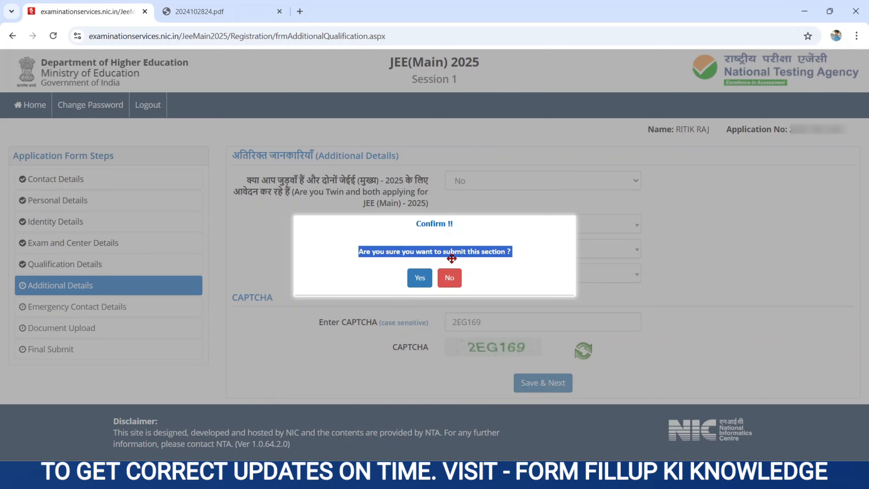
click(420, 279)
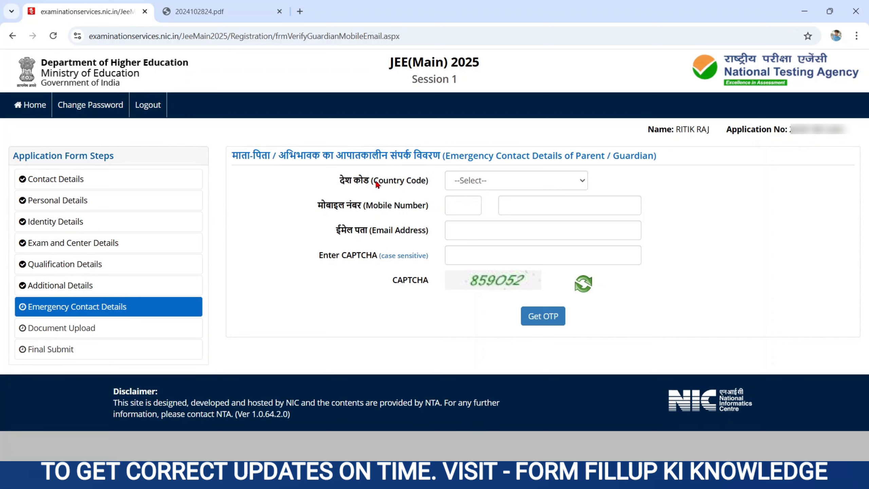
Step: Set the guardian's country code to India and enter their mobile number
triple_click(366, 181)
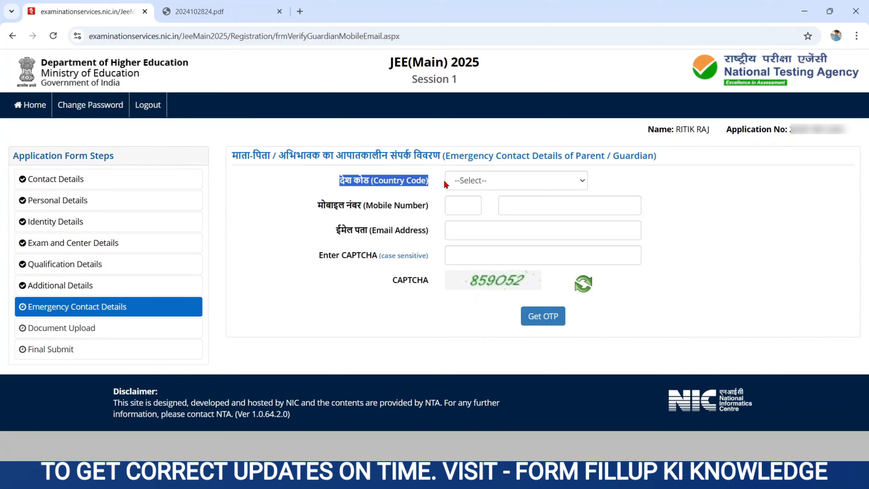
click(481, 182)
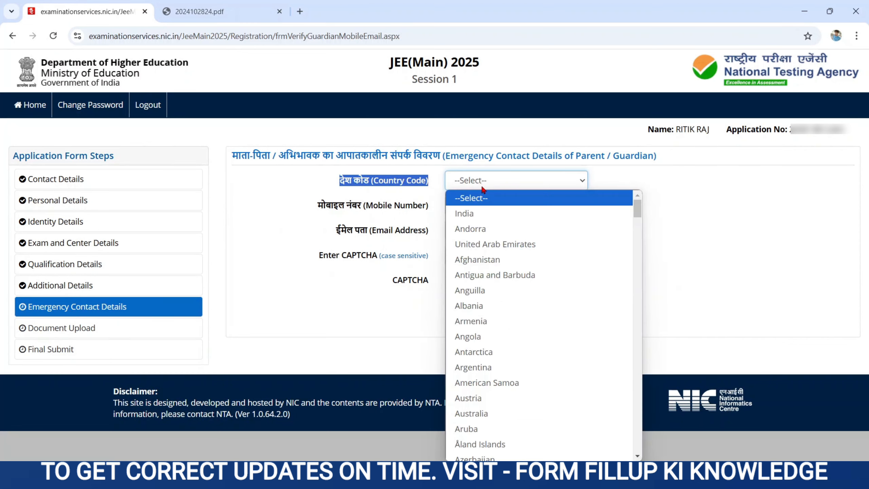
click(474, 213)
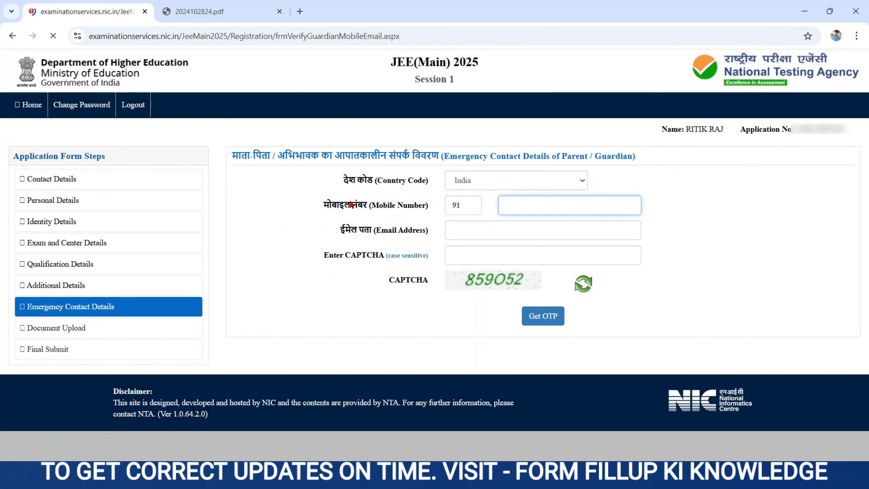
drag(318, 203, 389, 200)
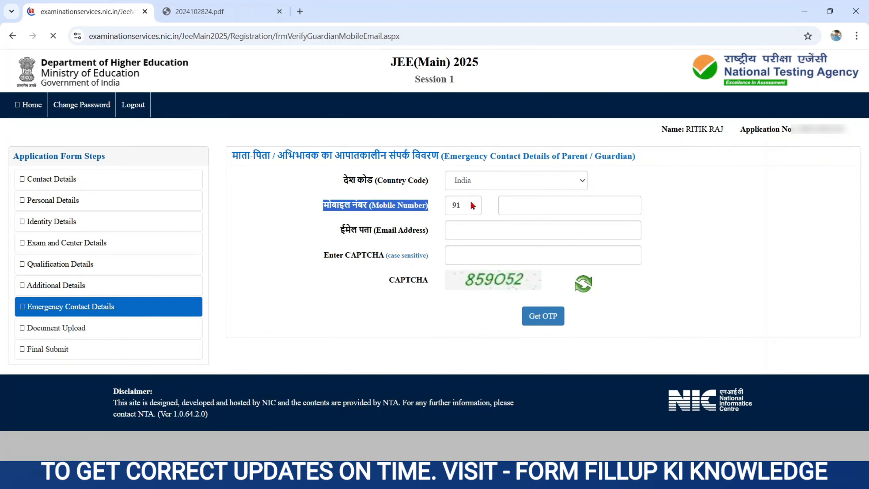
click(525, 203)
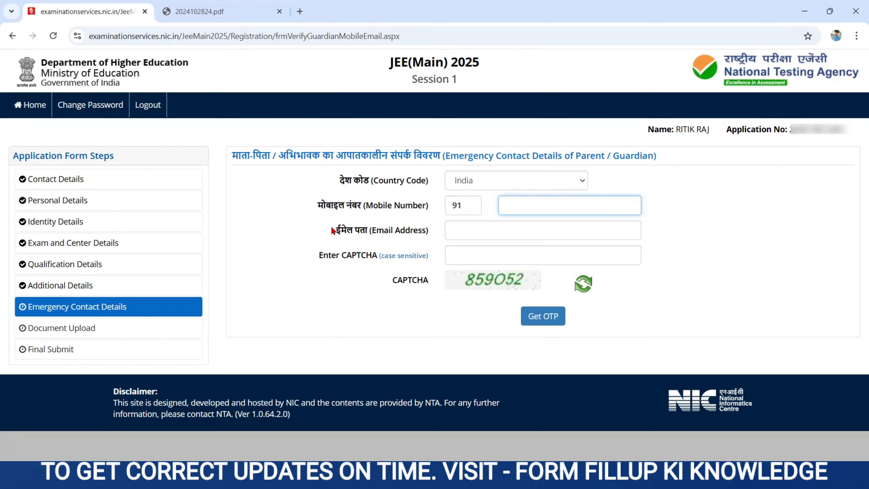
Step: Enter the guardian's e-mail address and the CAPTCHA, then request the OTPs
drag(332, 231, 431, 231)
click(481, 225)
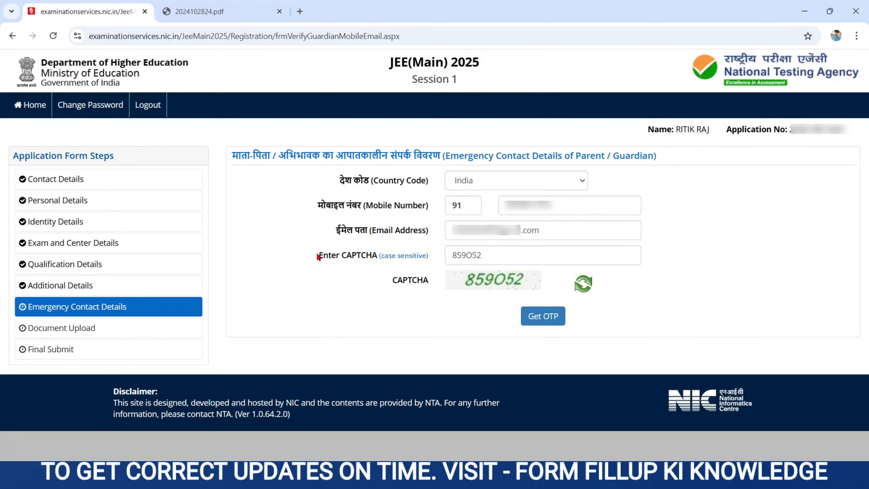
drag(318, 256, 434, 283)
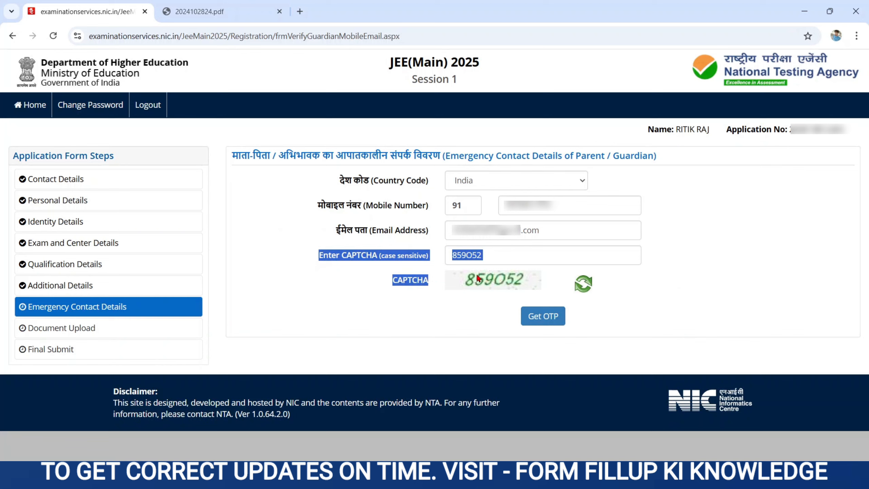
click(488, 254)
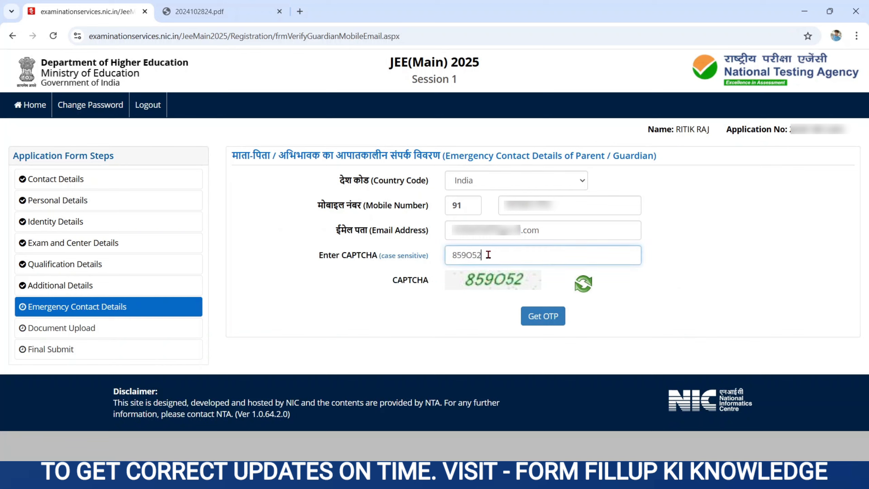
click(553, 318)
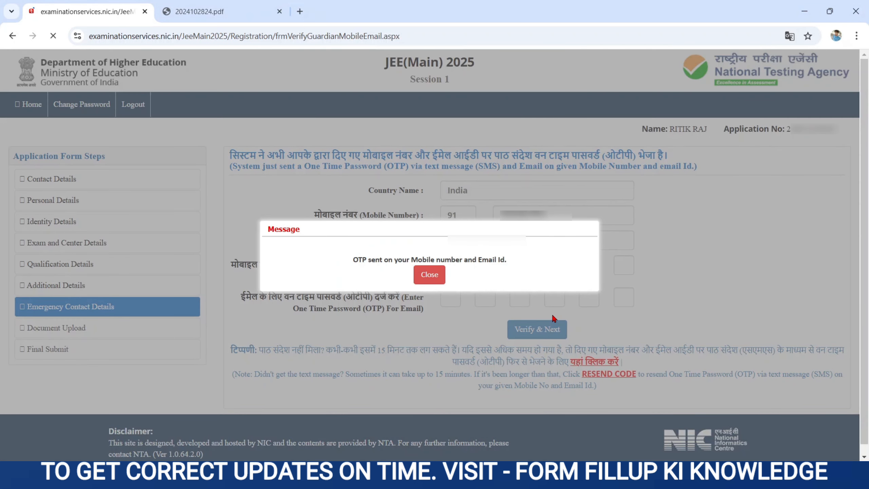
Step: Enter the mobile and e-mail OTPs received by the guardian and verify them to continue
click(438, 278)
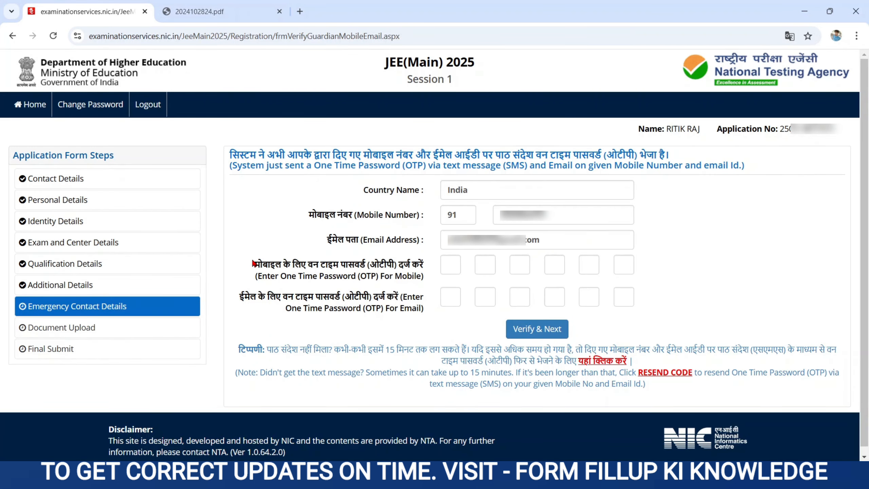
drag(254, 264, 424, 282)
click(454, 264)
drag(255, 263, 415, 277)
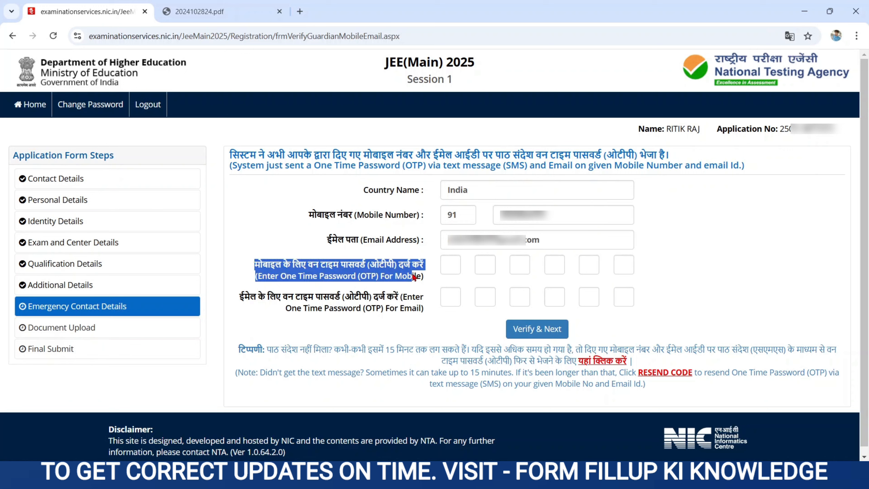
click(451, 261)
drag(243, 297, 403, 310)
click(446, 296)
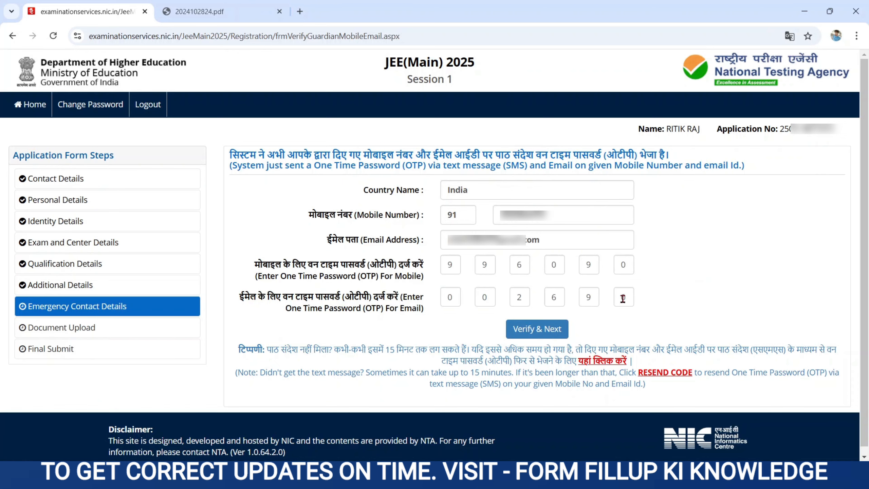
text(0)
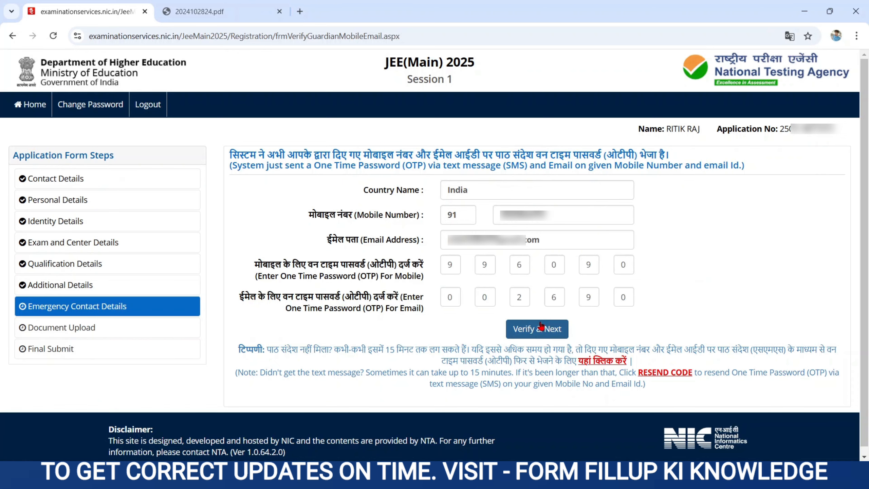
click(534, 330)
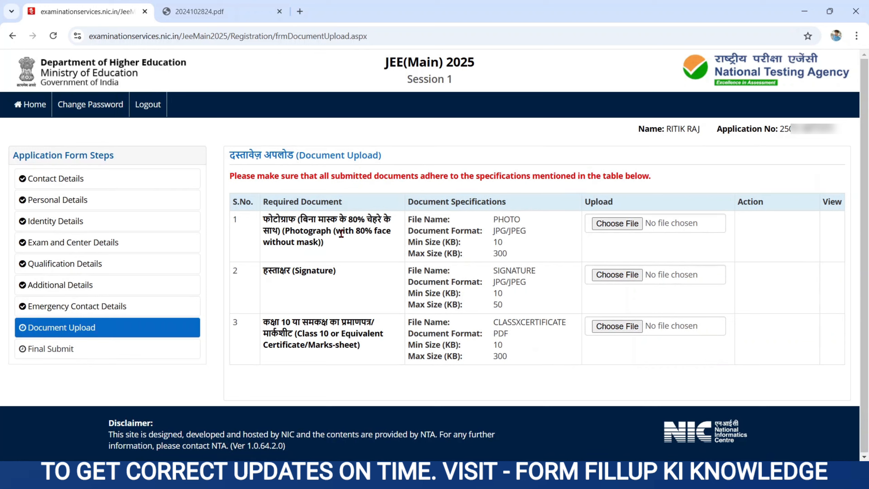
drag(263, 215, 370, 389)
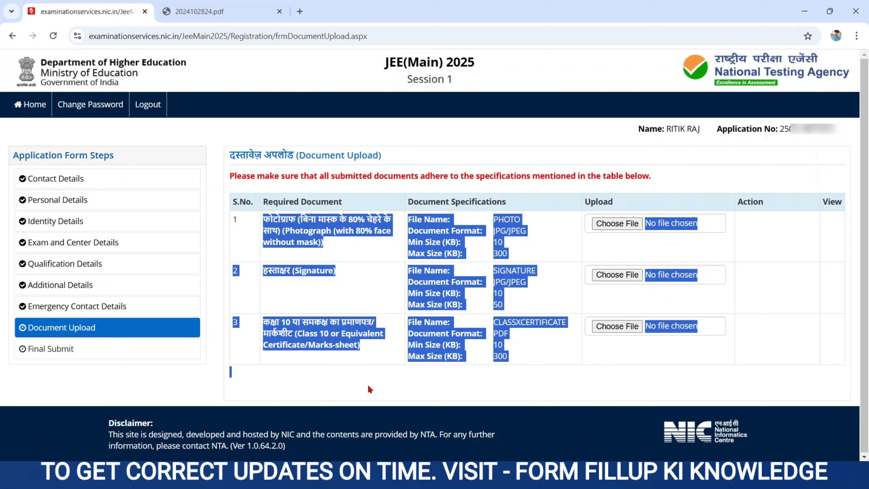
click(370, 390)
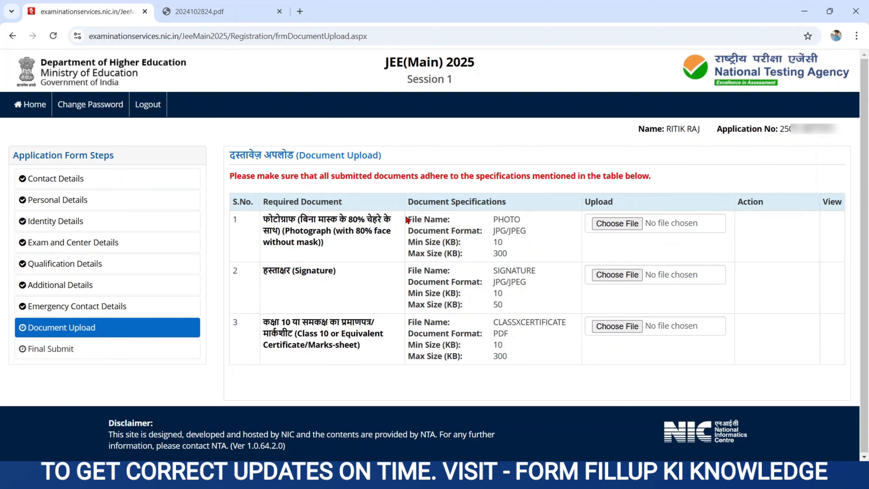
drag(406, 220, 501, 255)
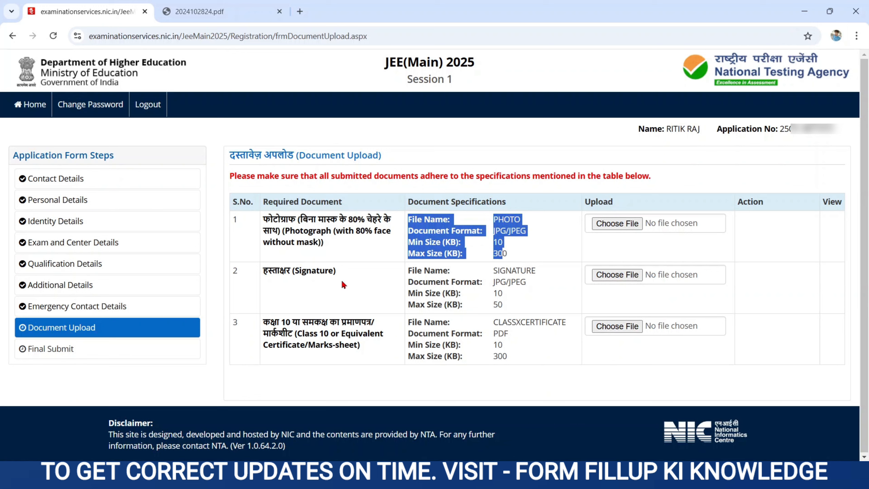
mouse_move(263, 271)
mouse_down()
mouse_move(418, 284)
mouse_move(513, 311)
mouse_up()
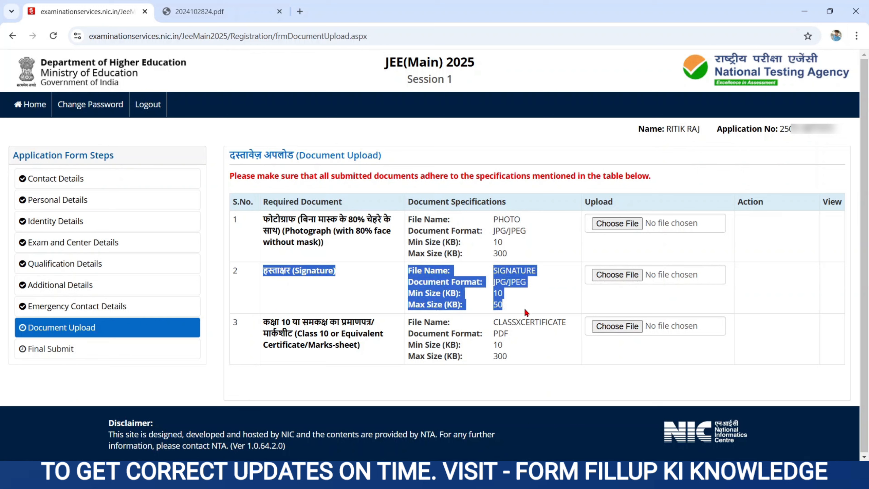
click(267, 319)
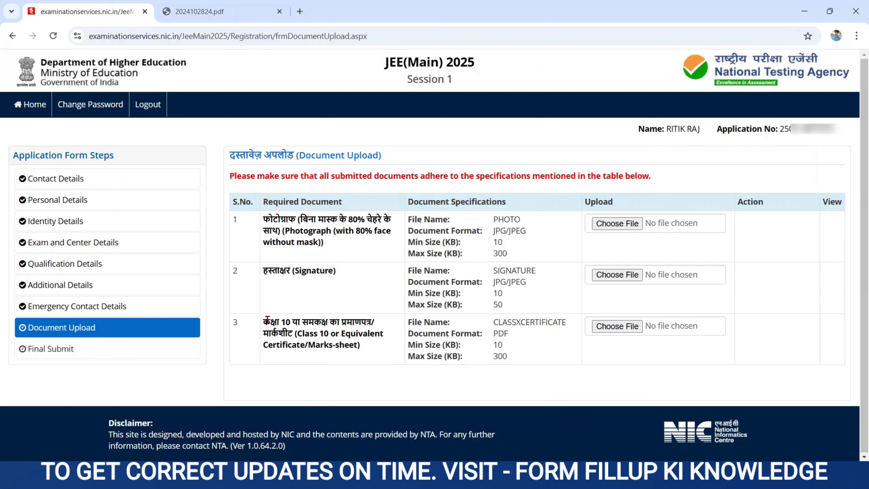
drag(267, 319, 385, 351)
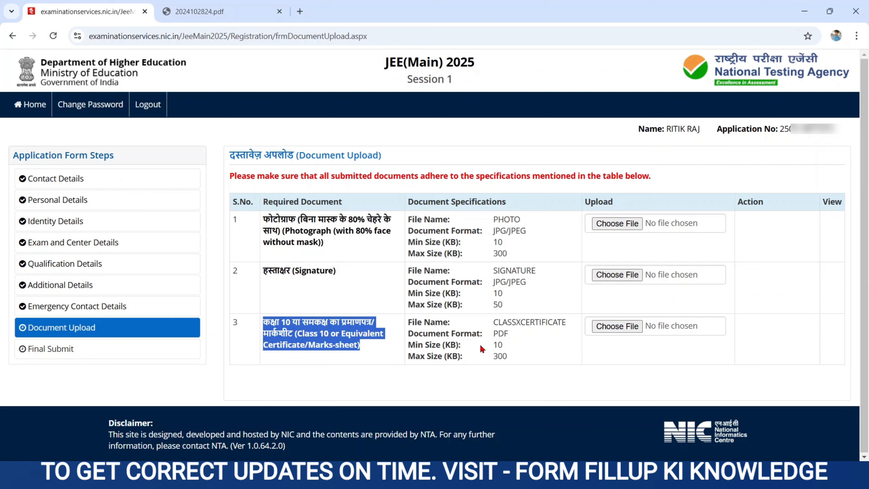
drag(409, 321, 517, 357)
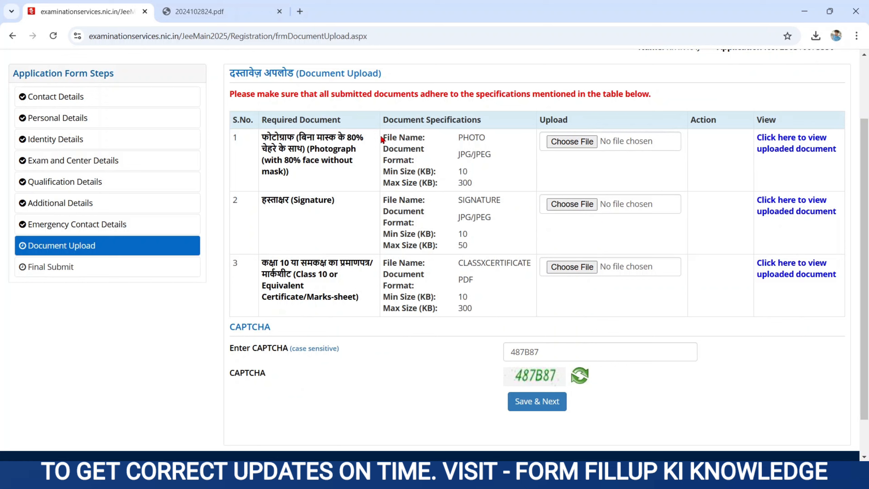
Step: Review the photo, signature and Class 10 certificate specifications, then save and confirm the document upload
drag(382, 139, 483, 158)
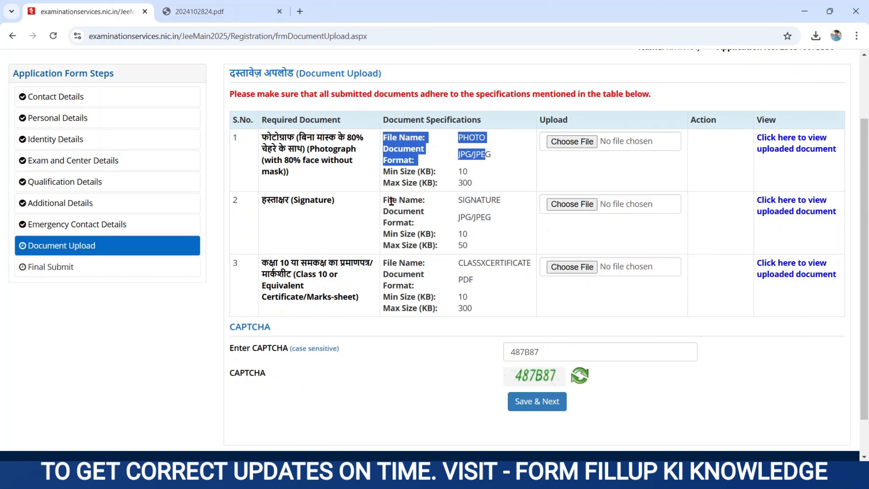
mouse_move(381, 198)
mouse_down()
mouse_move(406, 200)
mouse_move(429, 218)
mouse_move(436, 245)
mouse_up()
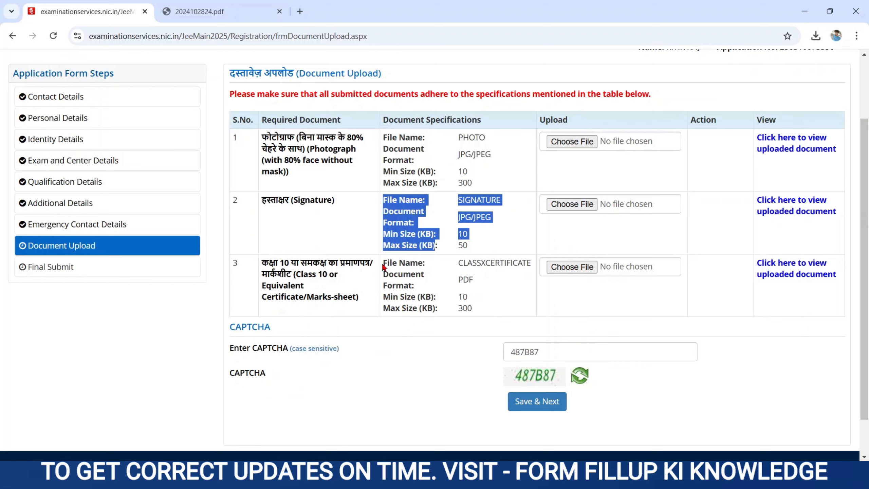
drag(382, 267, 440, 275)
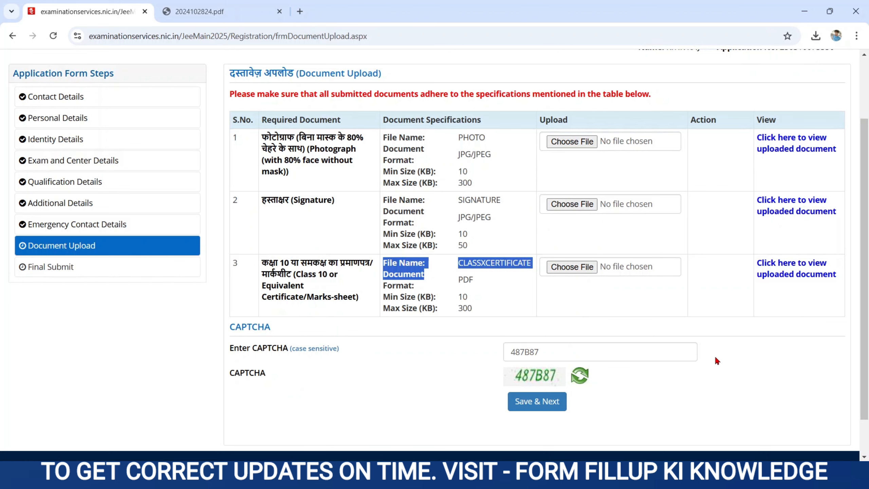
click(703, 381)
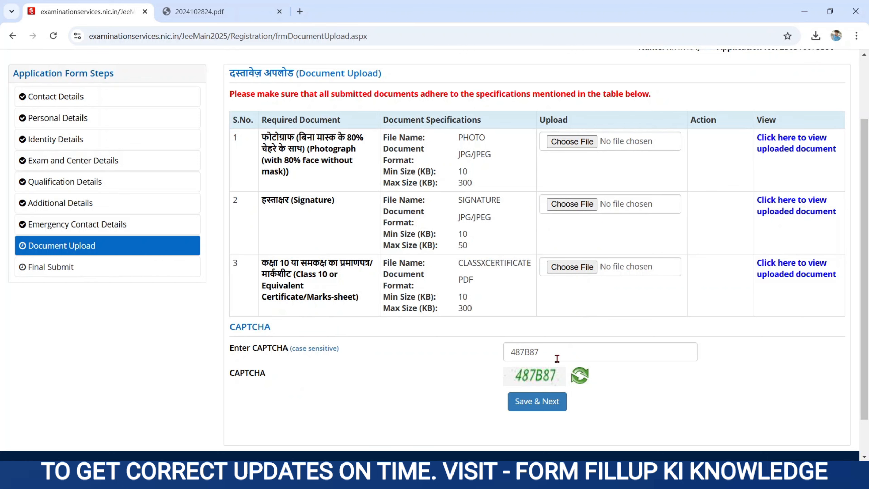
click(540, 404)
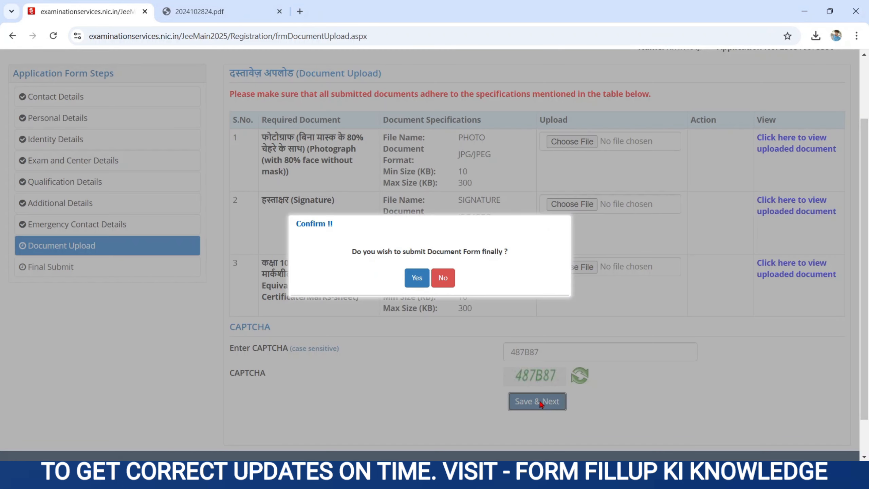
drag(352, 250, 529, 263)
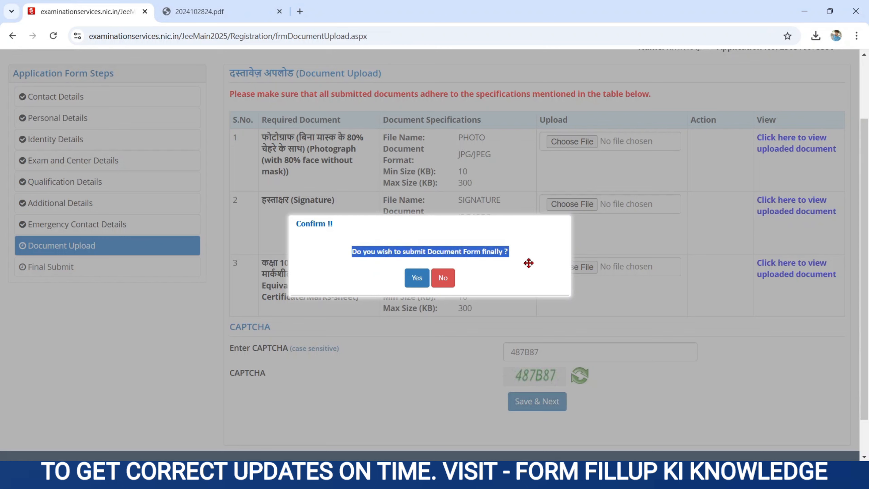
click(423, 278)
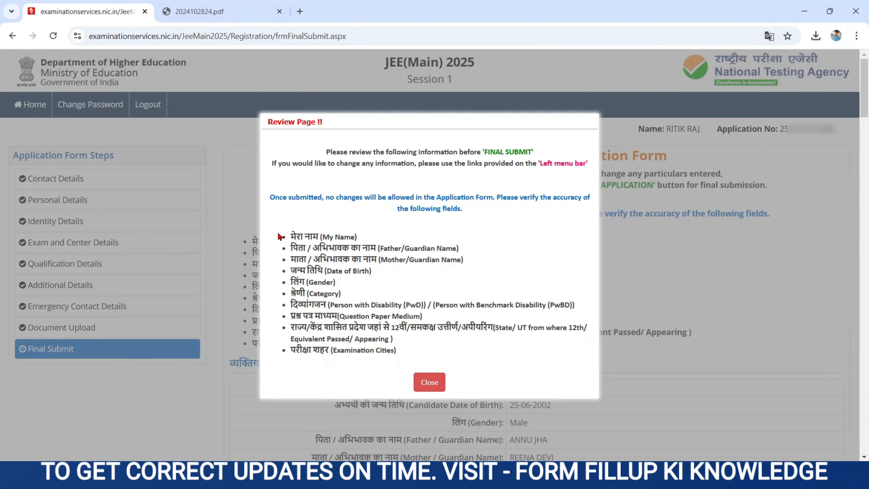
Step: Dismiss the Review Page notice, tick I Agree, and confirm the Final Submission of Application
drag(280, 236, 349, 348)
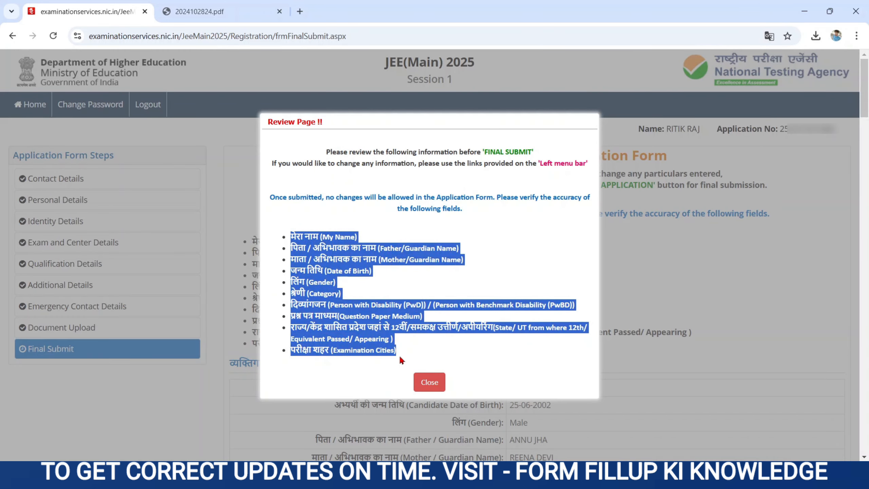
click(432, 382)
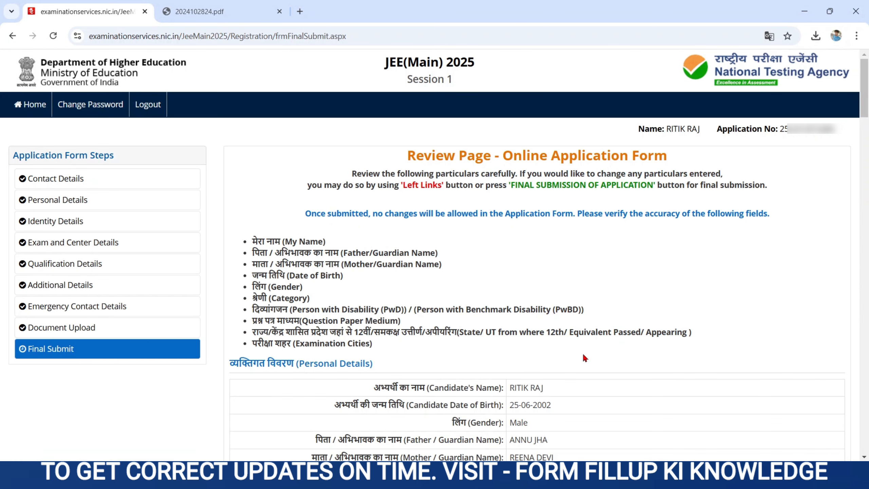
scroll(583, 352, down, 20)
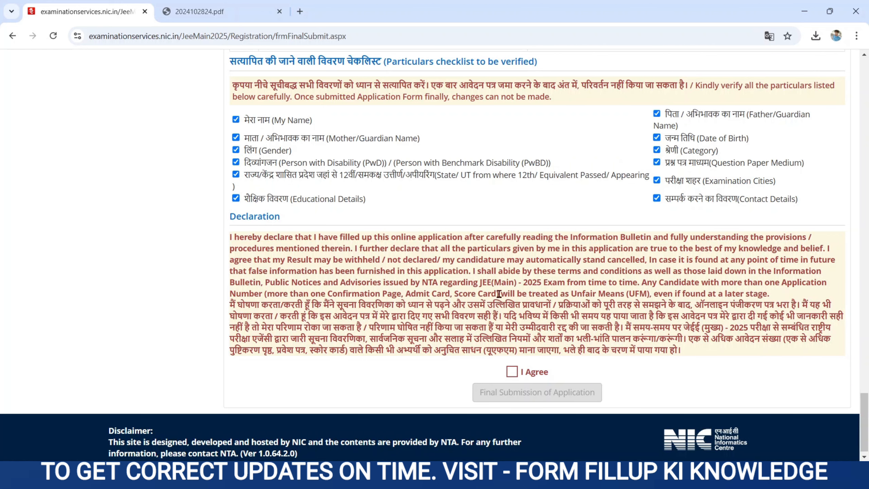
click(513, 371)
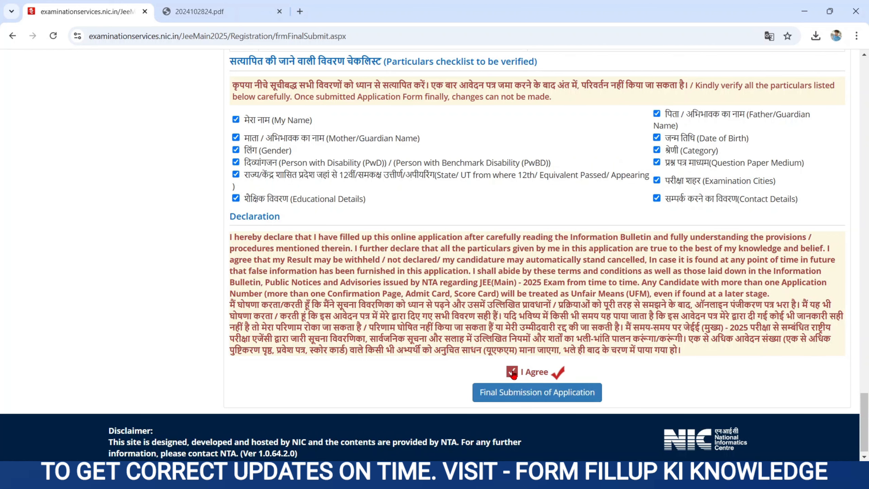
click(527, 395)
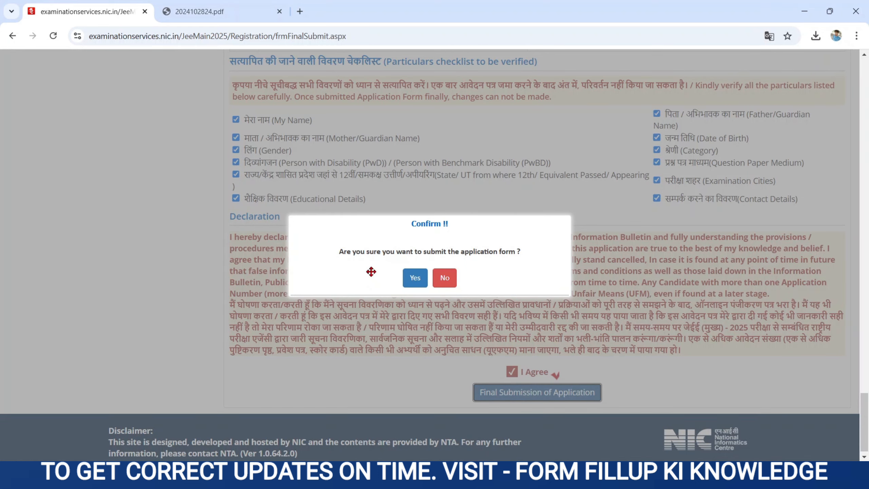
drag(339, 252, 489, 262)
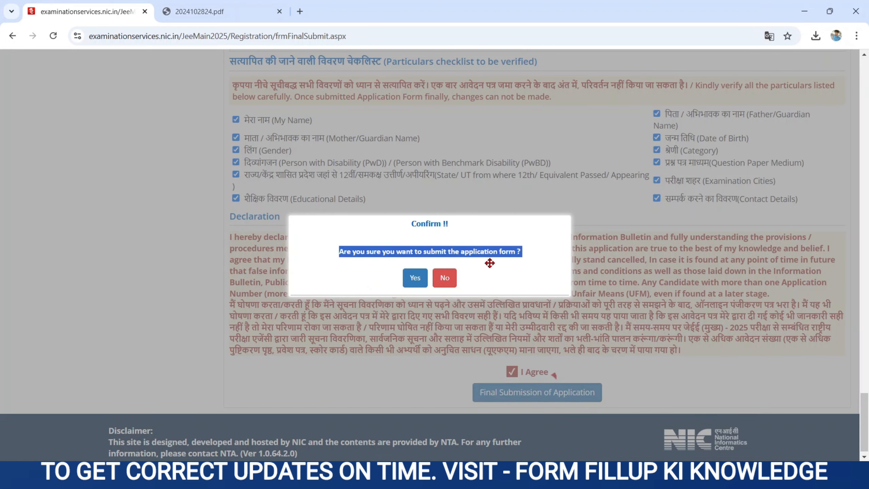
click(413, 276)
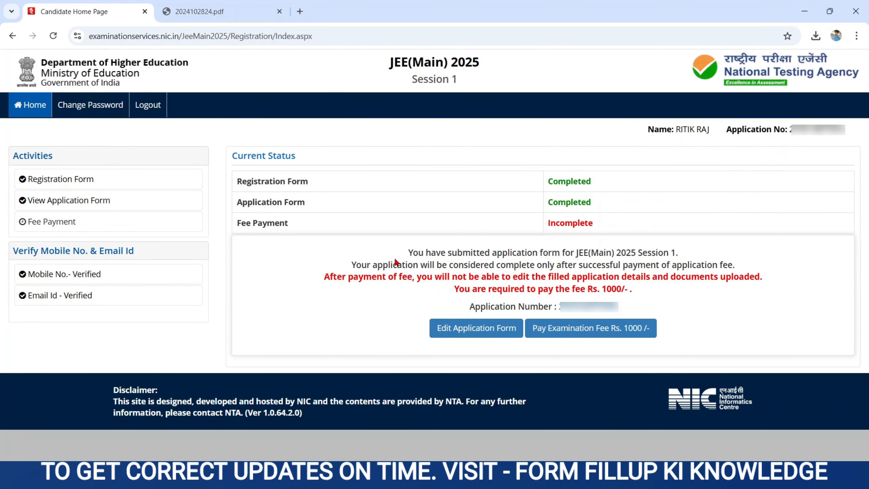
Step: Review the submission status notice, then start paying the Rs. 1000 examination fee
drag(403, 251, 626, 301)
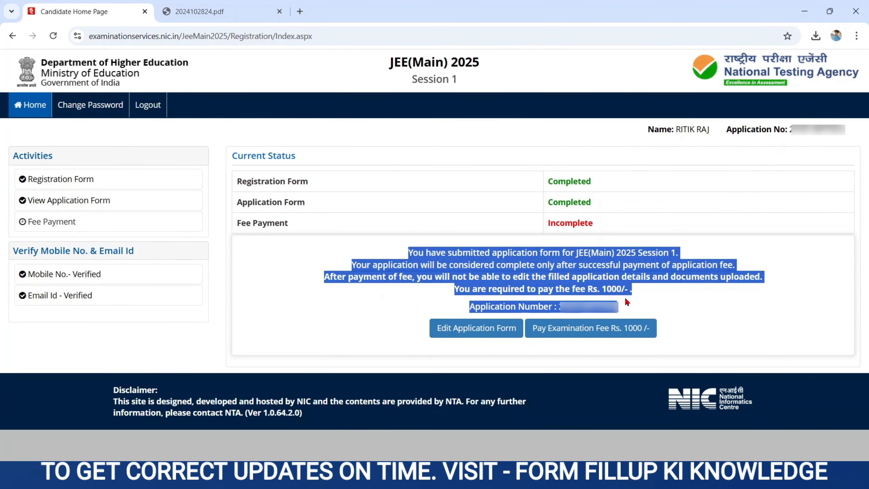
click(388, 304)
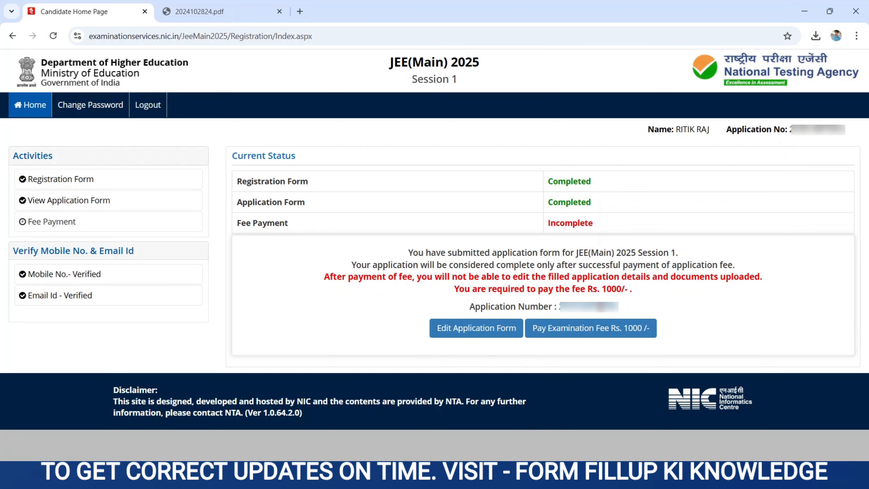
click(569, 336)
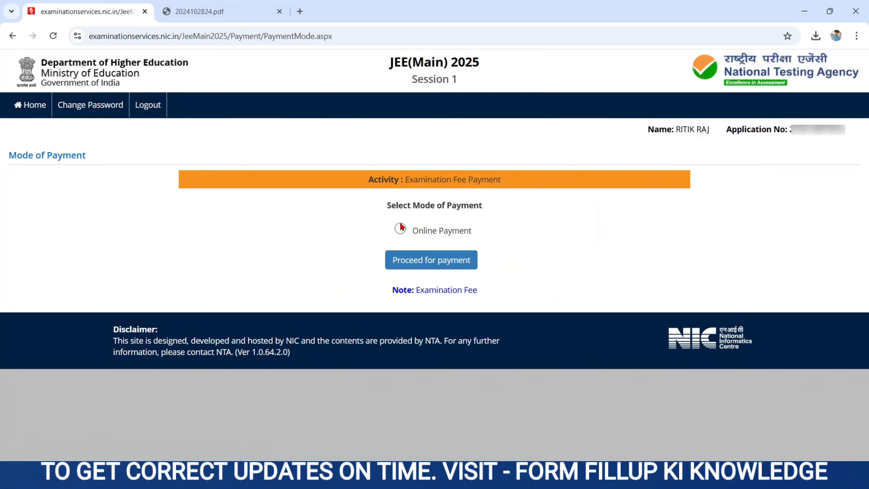
Step: Confirm online fee payment and continue with SBI MOPS as the payment provider
click(423, 268)
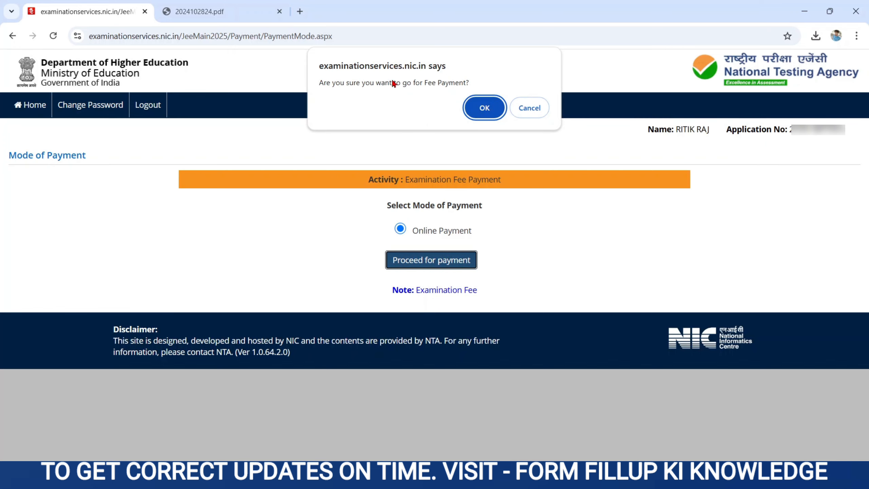
click(478, 107)
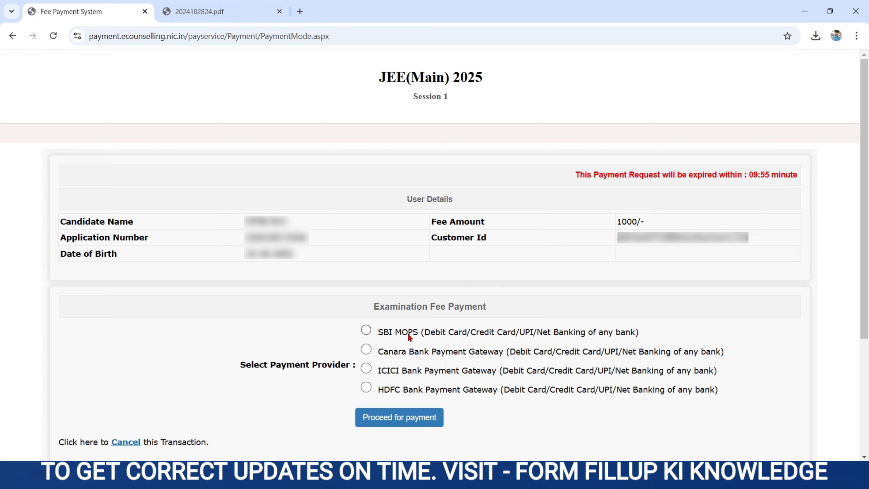
click(368, 331)
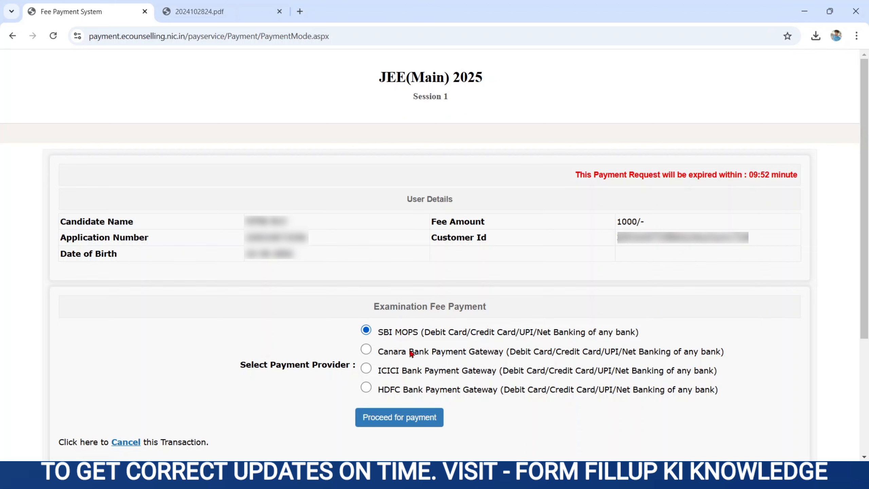
click(387, 423)
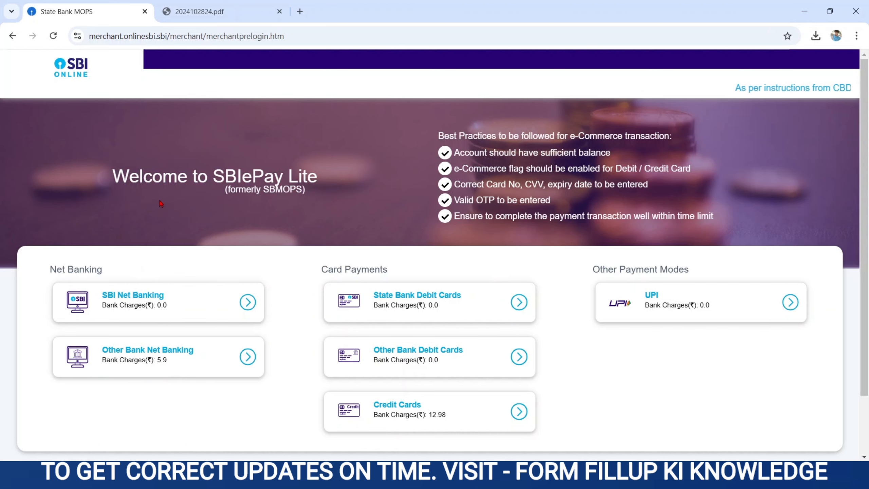
Step: Choose UPI in SBI ePay Lite and generate a QR code for the Rs 1000 payment
click(669, 302)
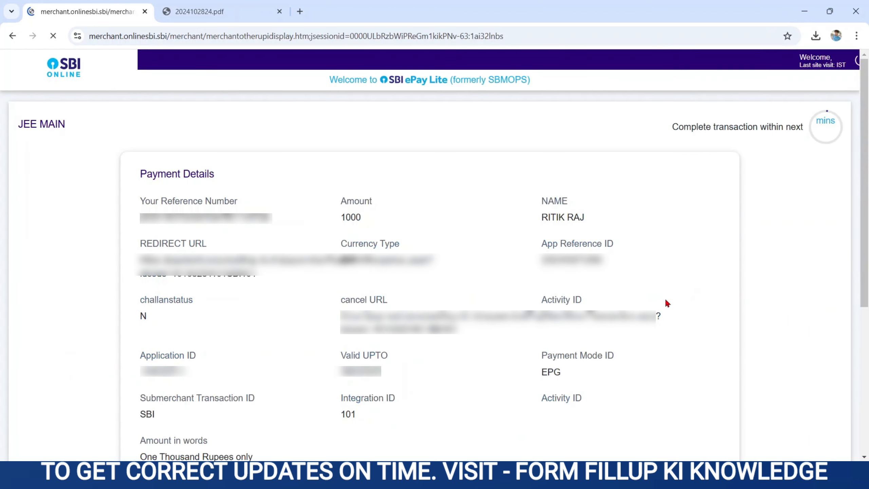
scroll(197, 298, down, 5)
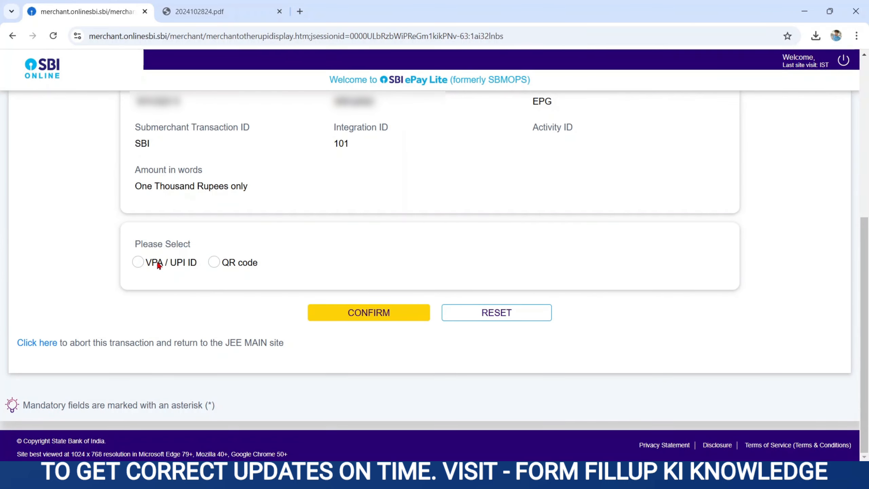
click(215, 262)
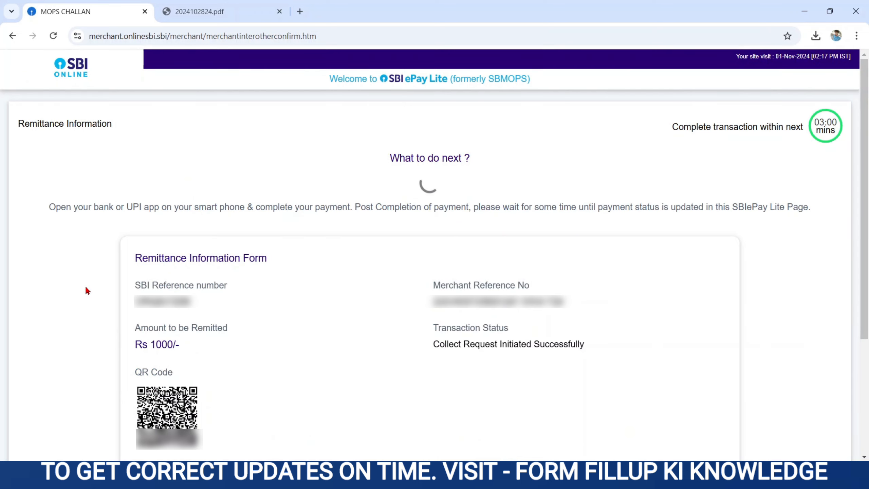